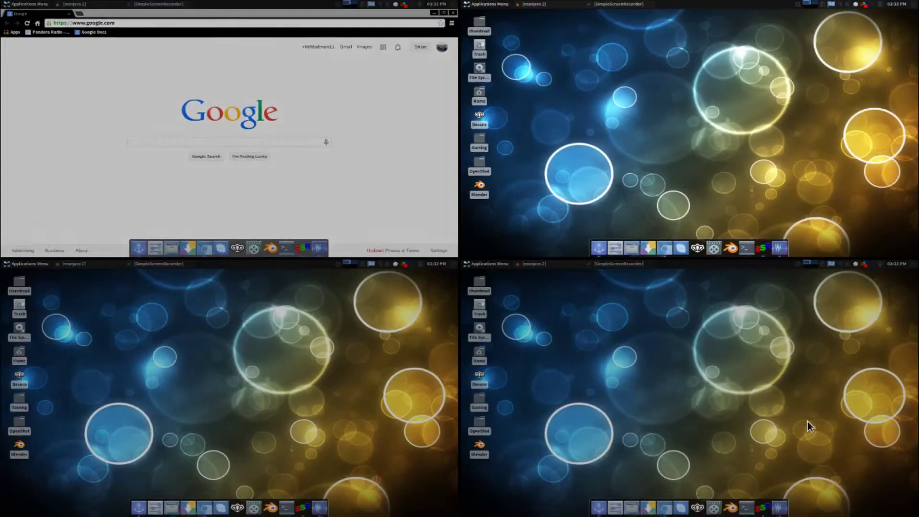
# Step: Zoom into the top-right workspace from the four-workspace expo grid
pyautogui.click(679, 91)
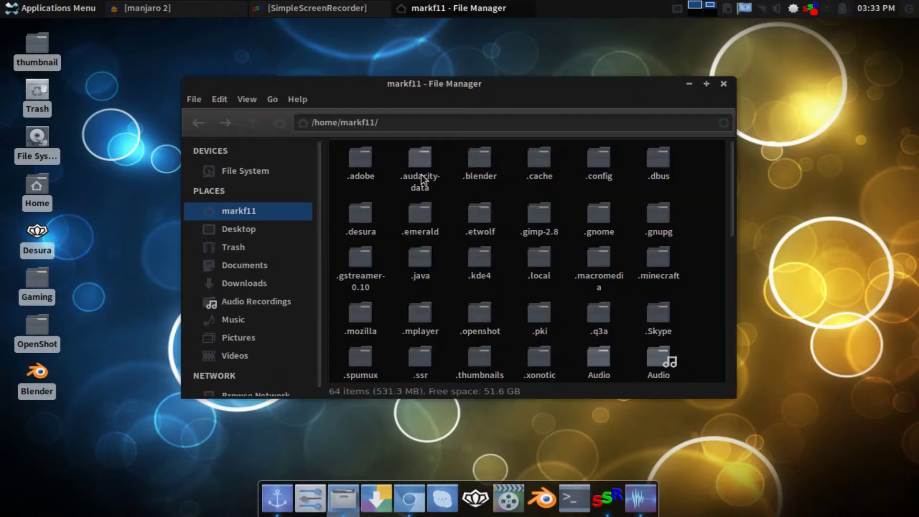
# Step: Move the home-folder Thunar window aside, close it, and show the workspace overview
pyautogui.moveTo(420, 80); pyautogui.dragTo(437, 109)
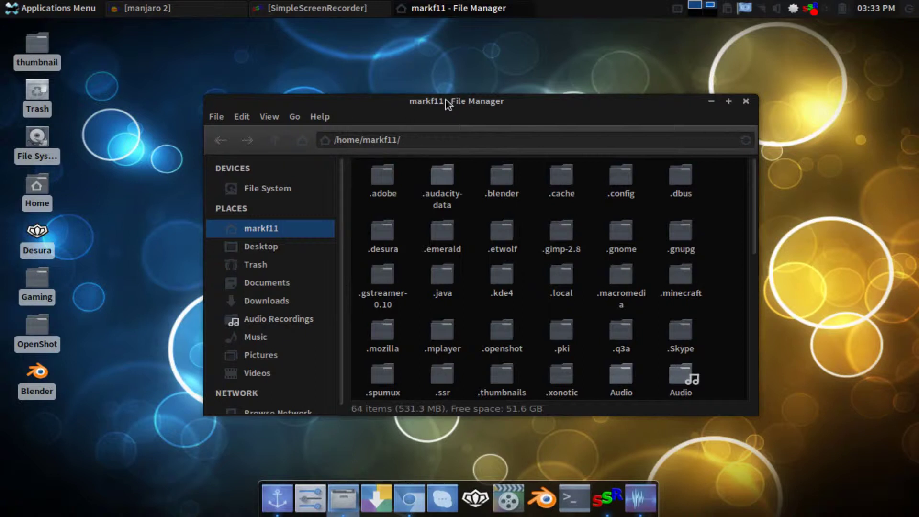
pyautogui.moveTo(492, 101); pyautogui.dragTo(553, 106)
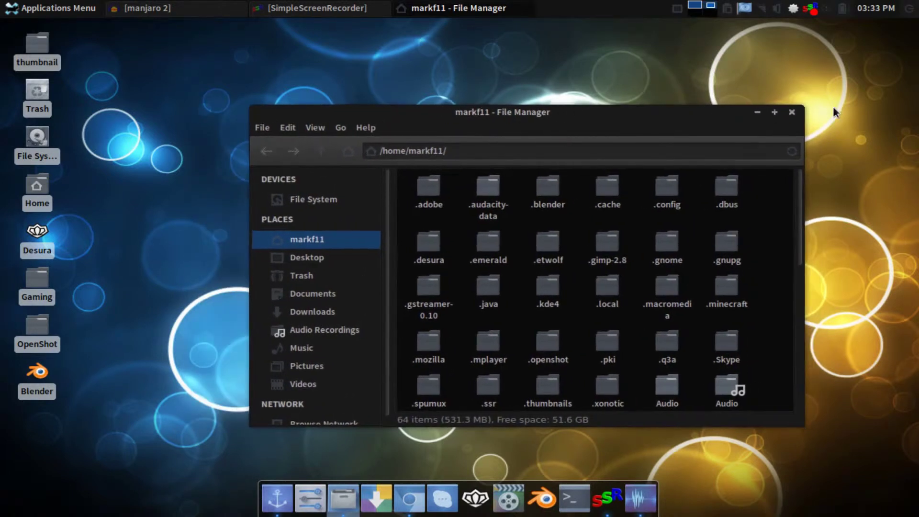
pyautogui.click(793, 113)
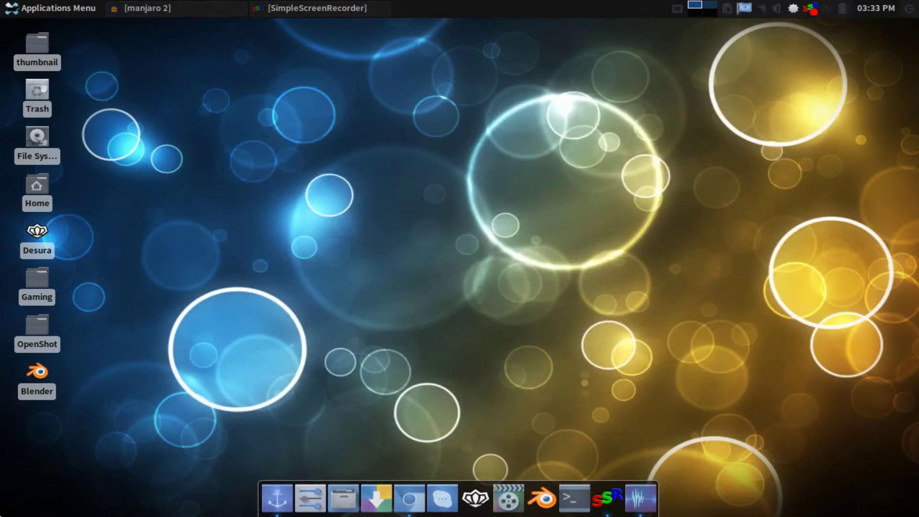
pyautogui.press('super+e')
# Step: Switch to the browser workspace and search Google for 'gnome look'
pyautogui.click(229, 183)
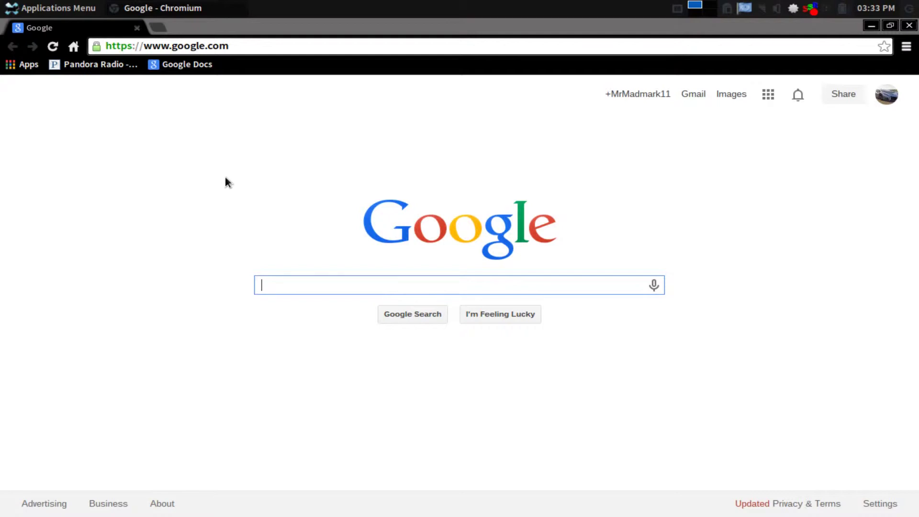
pyautogui.write('gn')
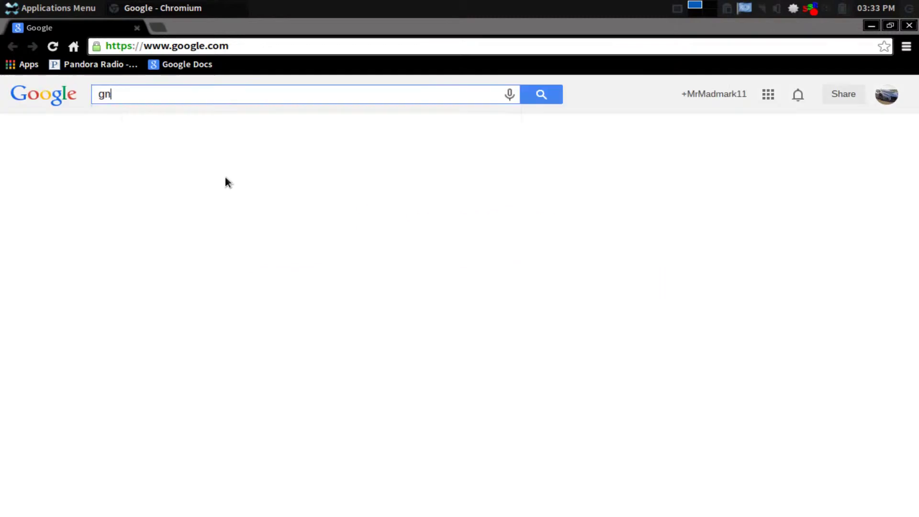
pyautogui.write('ome l')
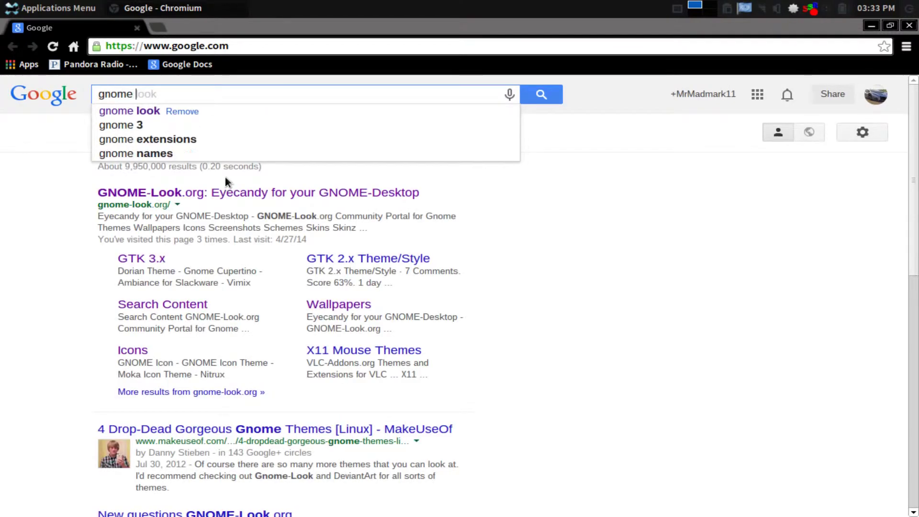
pyautogui.write('ook')
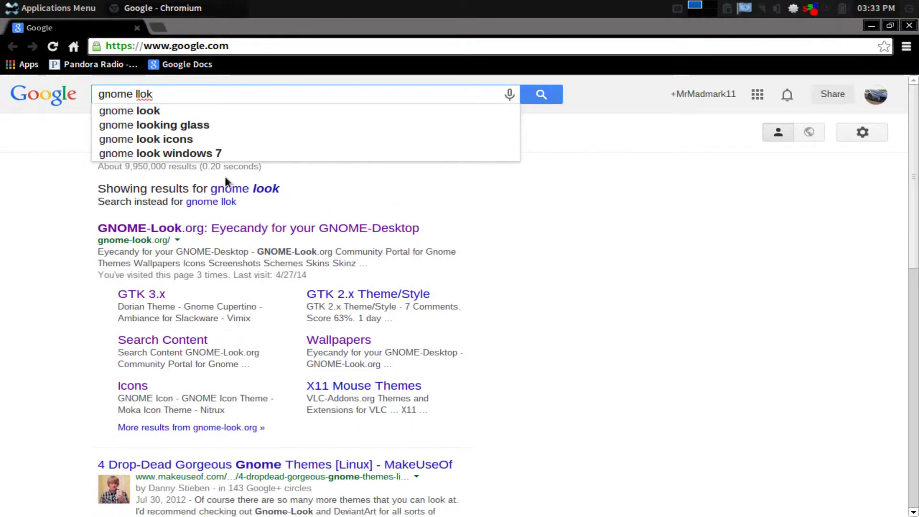
pyautogui.press('BackSpace')
pyautogui.write('ook')
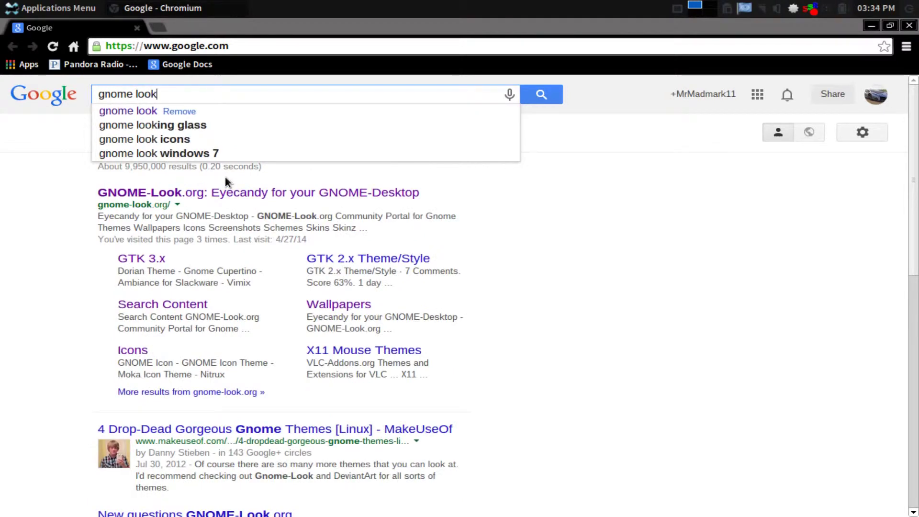
pyautogui.press('Return')
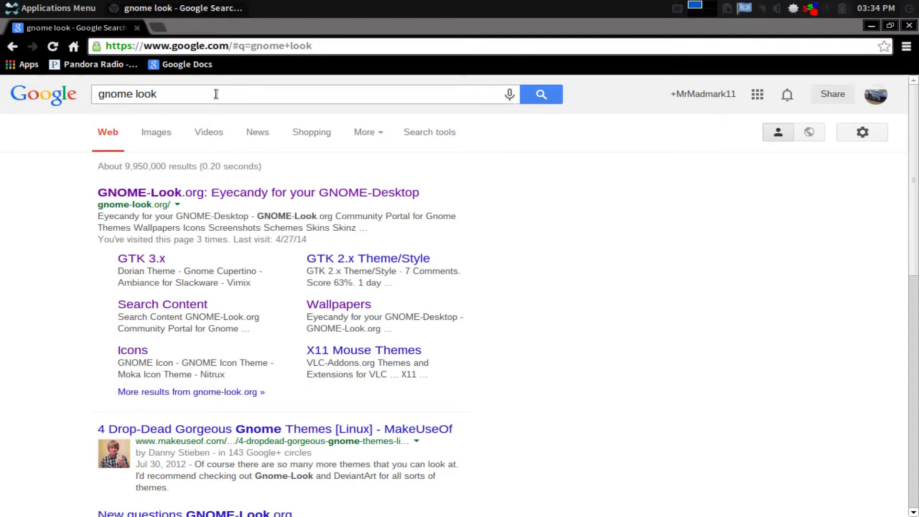
# Step: Change the Google search to 'kde look'
pyautogui.moveTo(215, 93); pyautogui.dragTo(75, 120)
pyautogui.write('kde')
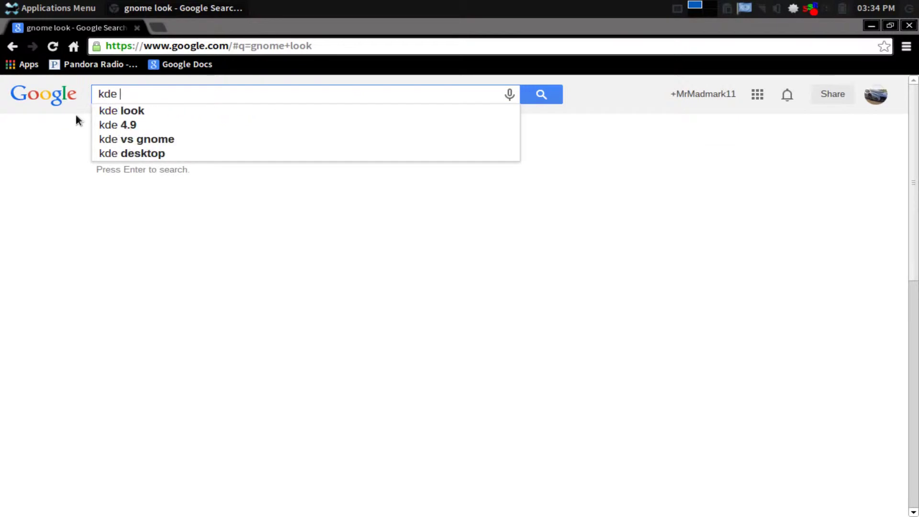
pyautogui.press('Down')
pyautogui.press('Return')
# Step: Search 'gnome look' again and open the GNOME-Look.org result
pyautogui.moveTo(166, 94); pyautogui.dragTo(98, 94)
pyautogui.write('k')
pyautogui.press('BackSpace')
pyautogui.write('gnome lo')
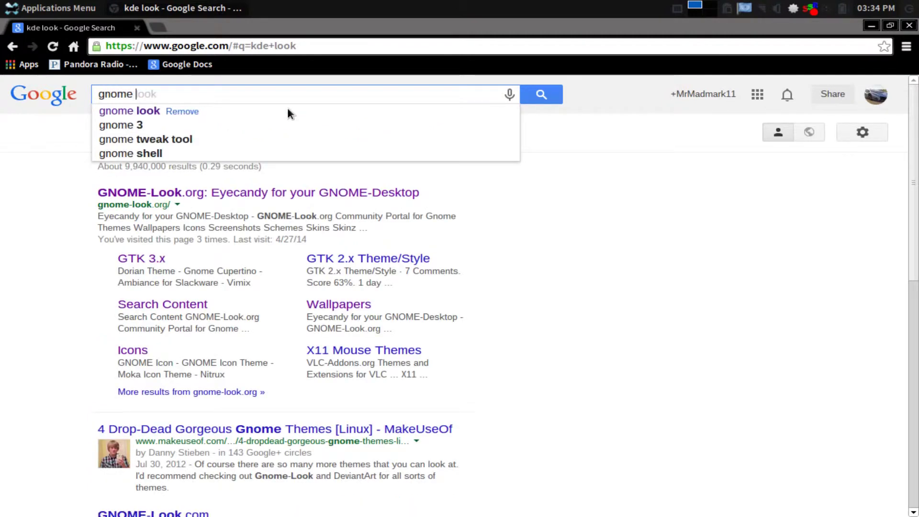
pyautogui.write('ok')
pyautogui.press('Return')
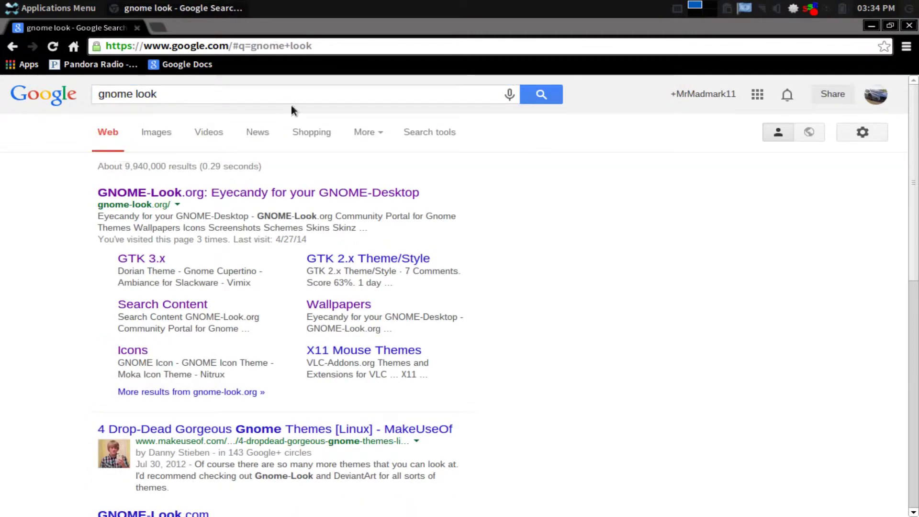
pyautogui.click(284, 191)
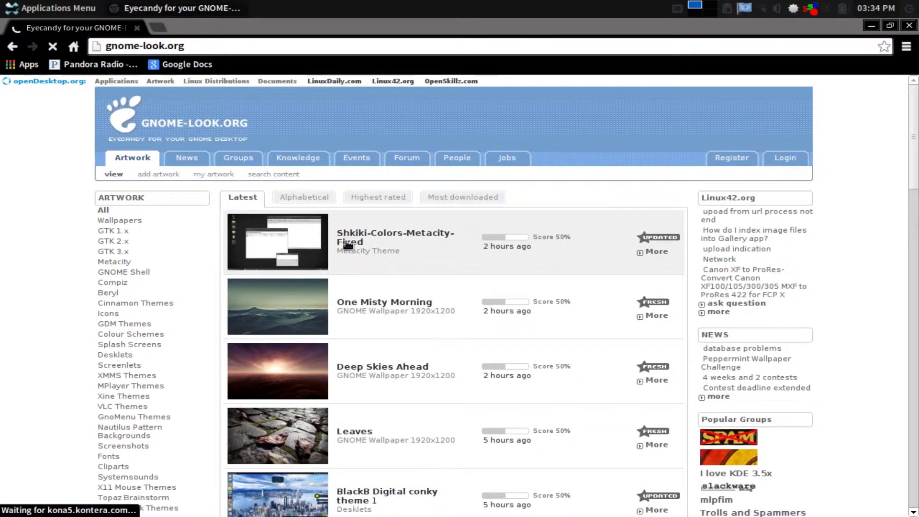
# Step: Browse the GTK 3.x theme listing on GNOME-Look.org and open the content search form
pyautogui.click(115, 252)
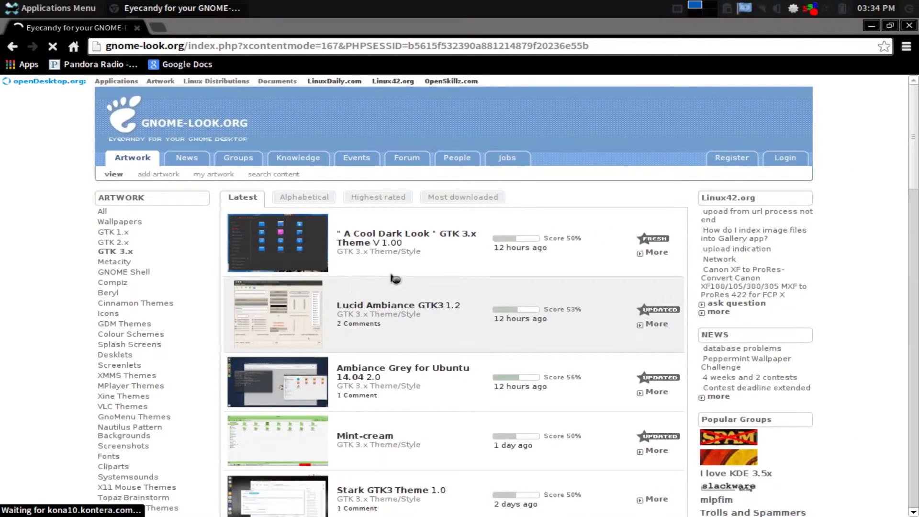
pyautogui.scroll(-3, 396, 292)
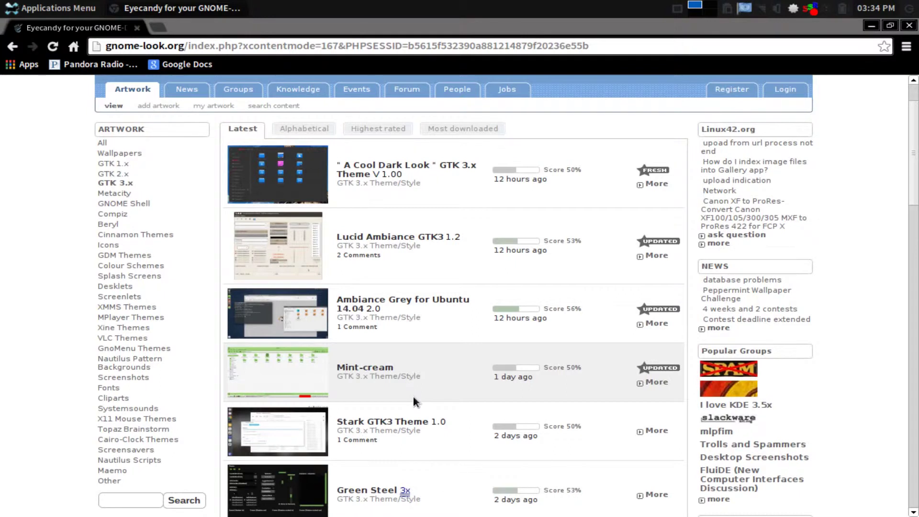
pyautogui.scroll(3, 412, 402)
pyautogui.click(266, 176)
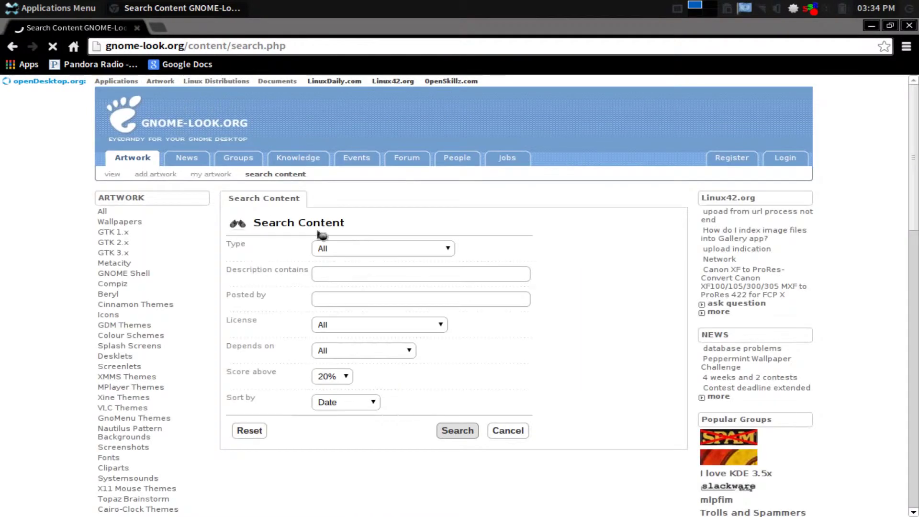
# Step: Search the site content for 'zukwito', then go back
pyautogui.click(381, 275)
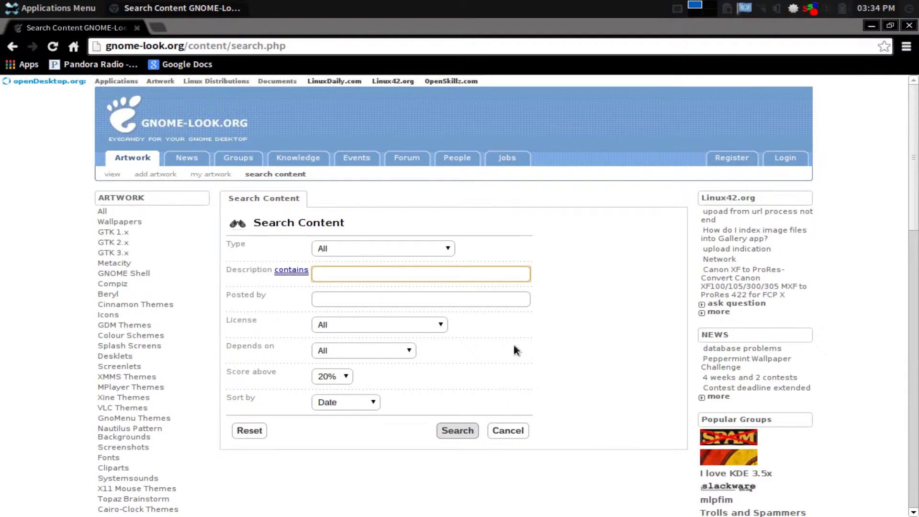
pyautogui.write('zukwito')
pyautogui.press('Return')
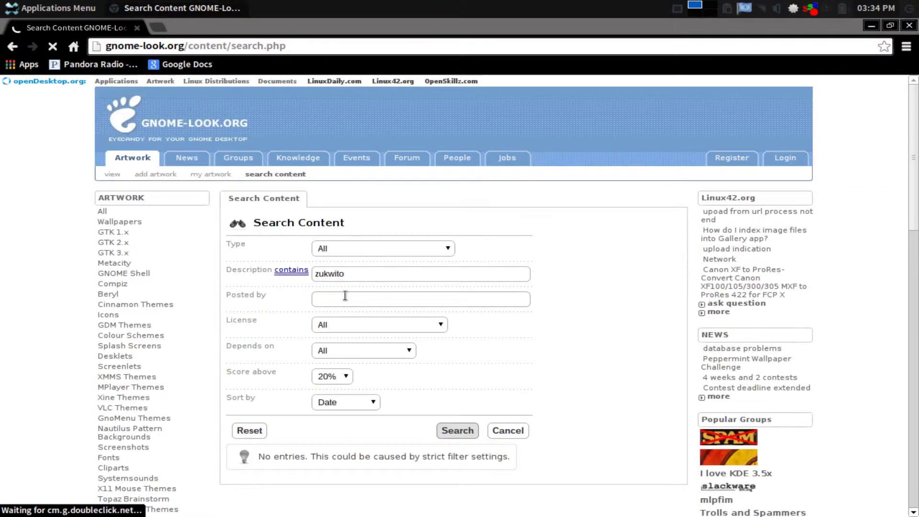
pyautogui.scroll(-2, 354, 282)
pyautogui.hotkey('alt', 'Left')
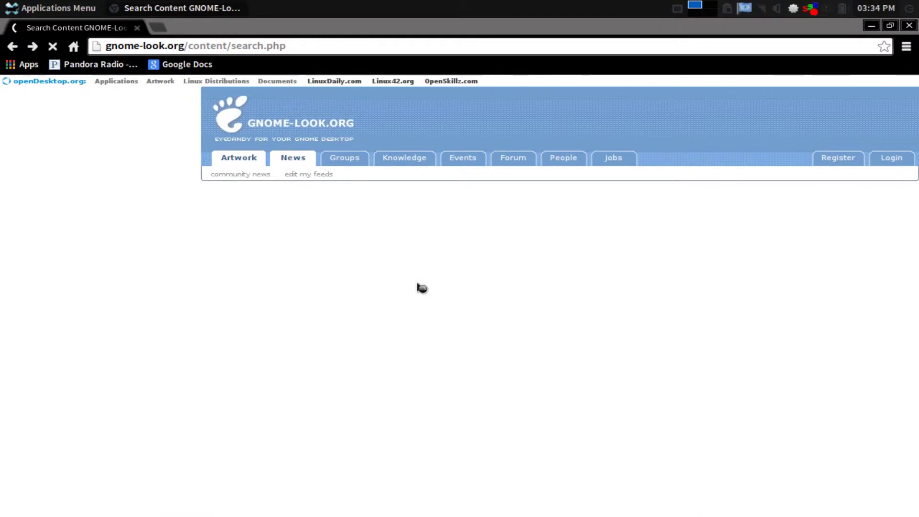
# Step: Return to the GTK 3.x listing and sort it by most downloaded
pyautogui.click(12, 46)
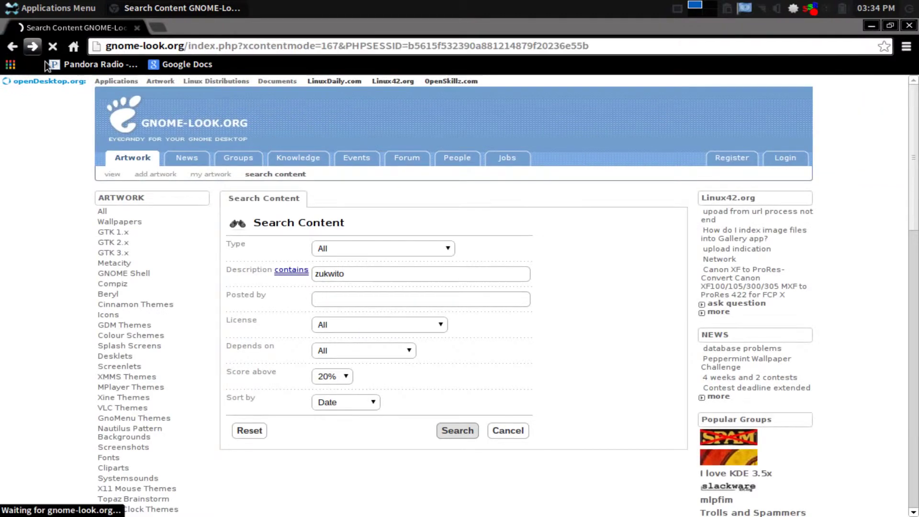
pyautogui.scroll(-1, 461, 319)
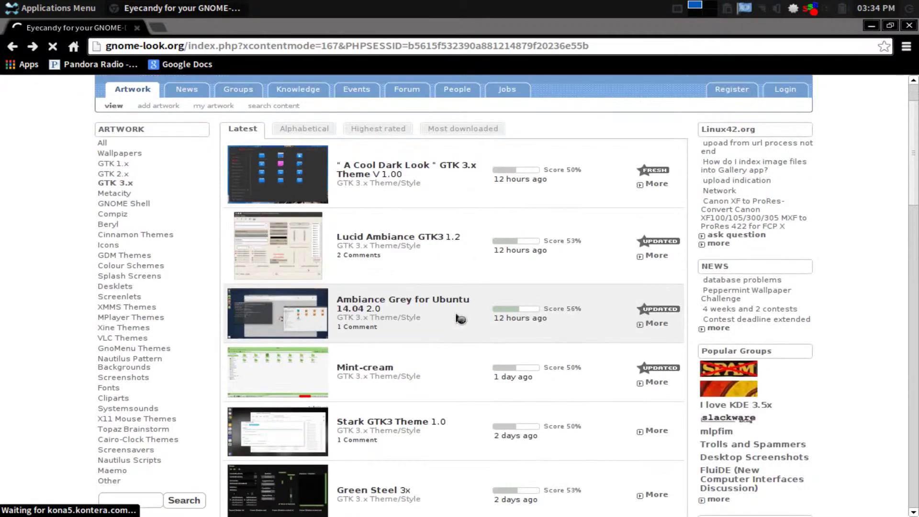
pyautogui.scroll(-5, 457, 316)
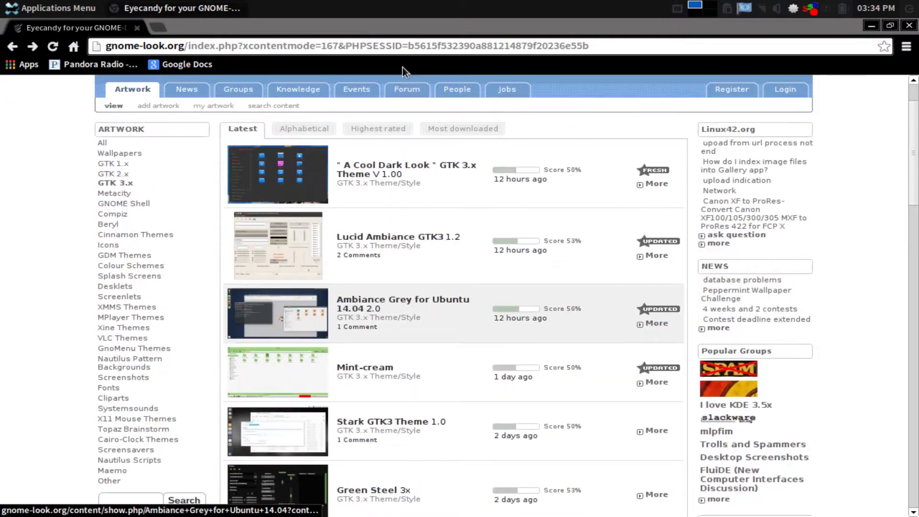
pyautogui.click(443, 130)
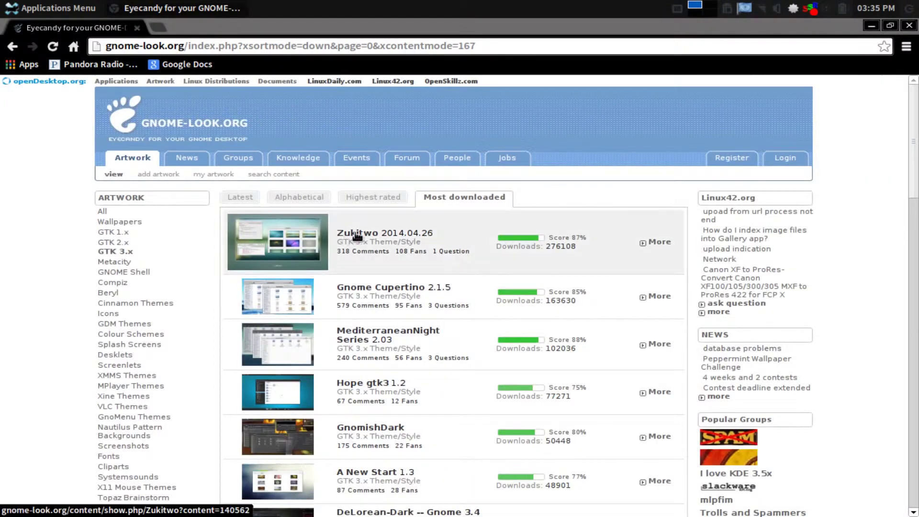
# Step: Open the Zukitwo theme page and view its enlarged screenshot
pyautogui.click(356, 234)
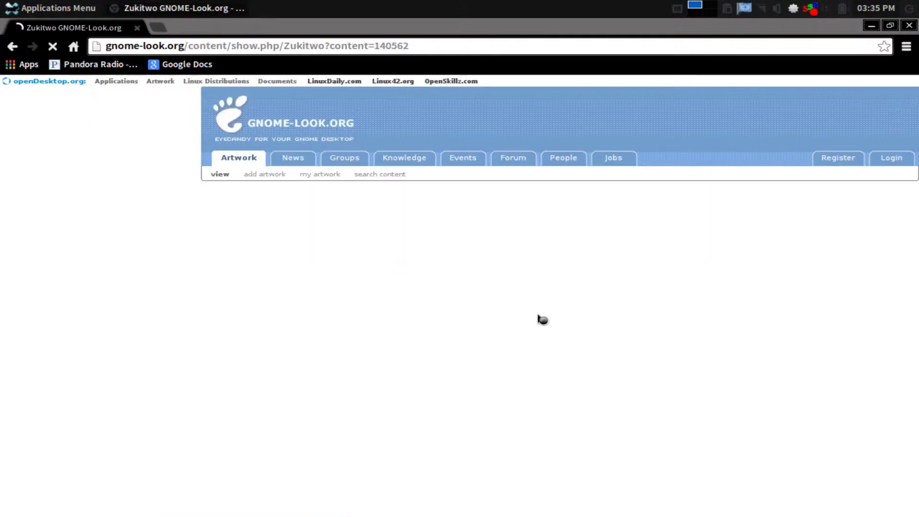
pyautogui.scroll(-3, 544, 321)
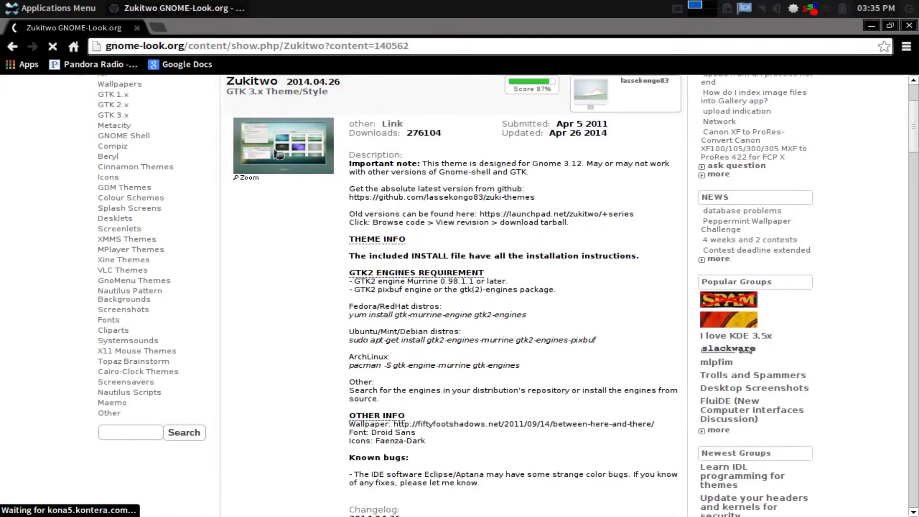
pyautogui.click(279, 155)
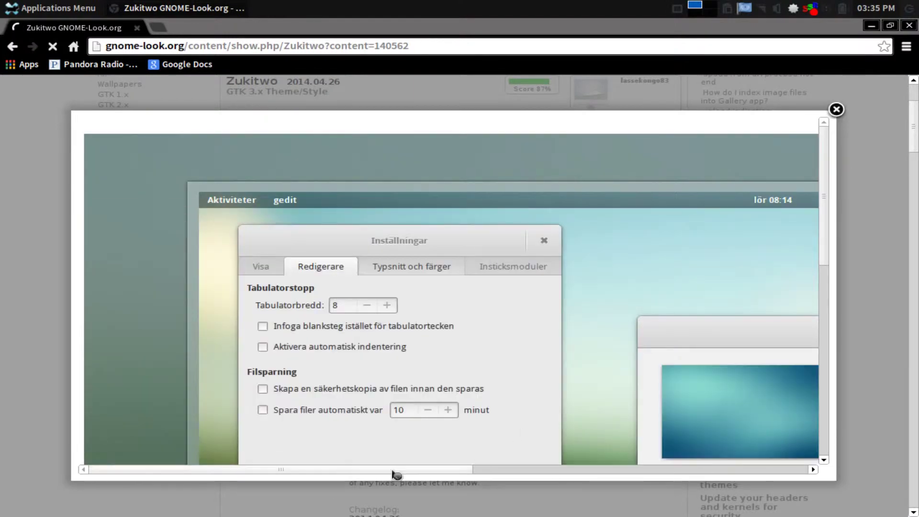
pyautogui.moveTo(427, 474); pyautogui.dragTo(667, 476)
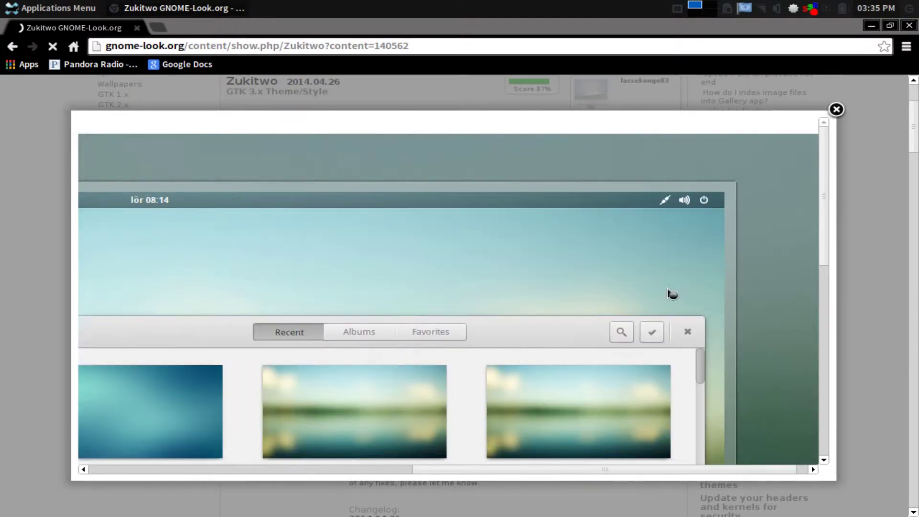
pyautogui.scroll(-3, 667, 286)
pyautogui.scroll(-3, 667, 287)
pyautogui.scroll(5, 667, 287)
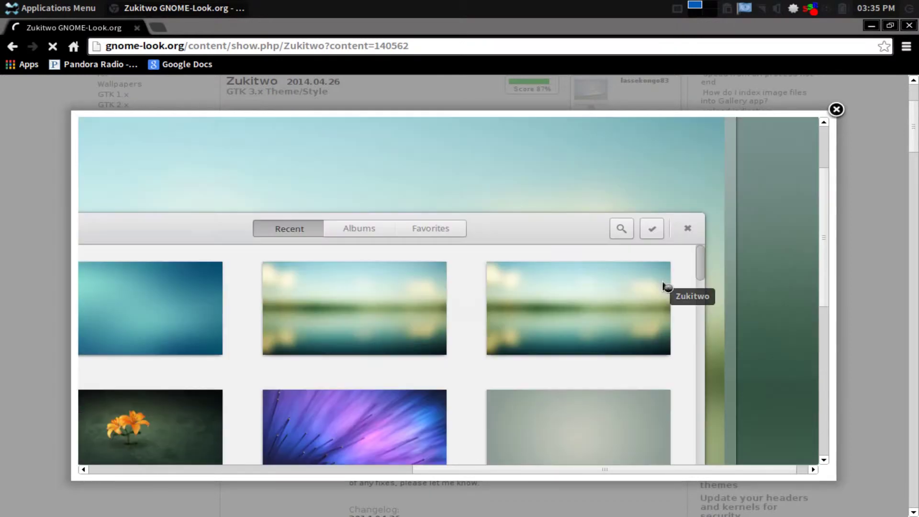
pyautogui.click(835, 117)
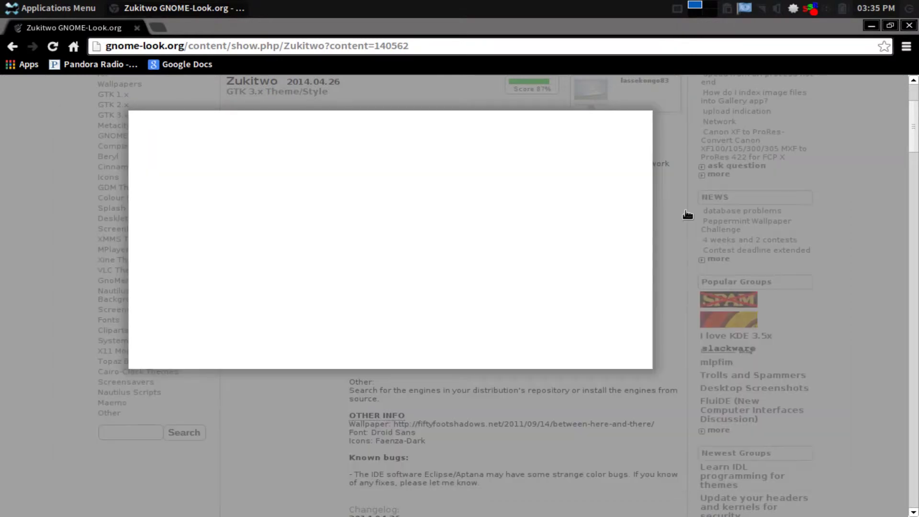
# Step: Download the Zukitwo theme as 140562-Zukitwo.zip
pyautogui.scroll(-5, 329, 310)
pyautogui.scroll(-20, 329, 306)
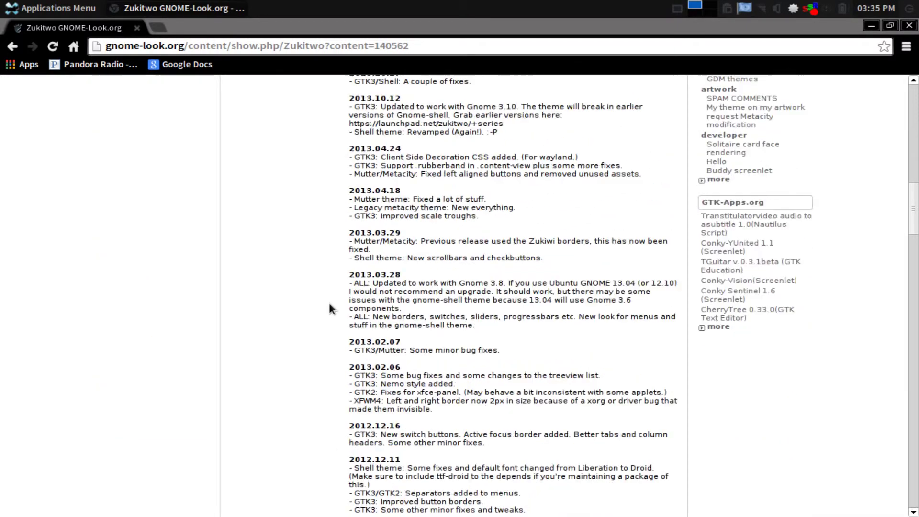
pyautogui.click(254, 327)
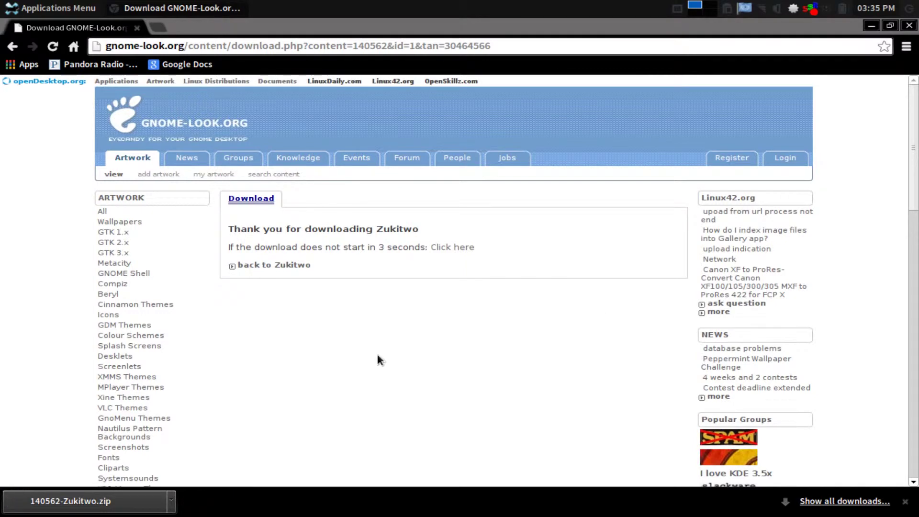
# Step: Switch to an empty workspace and launch Thunar from the dock
pyautogui.press('super+e')
pyautogui.press('super+e')
pyautogui.press('super+e')
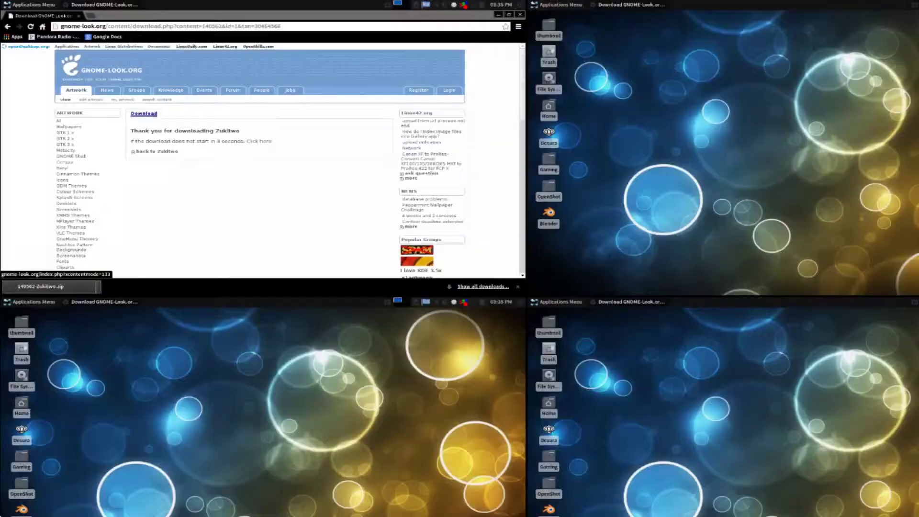
pyautogui.click(720, 171)
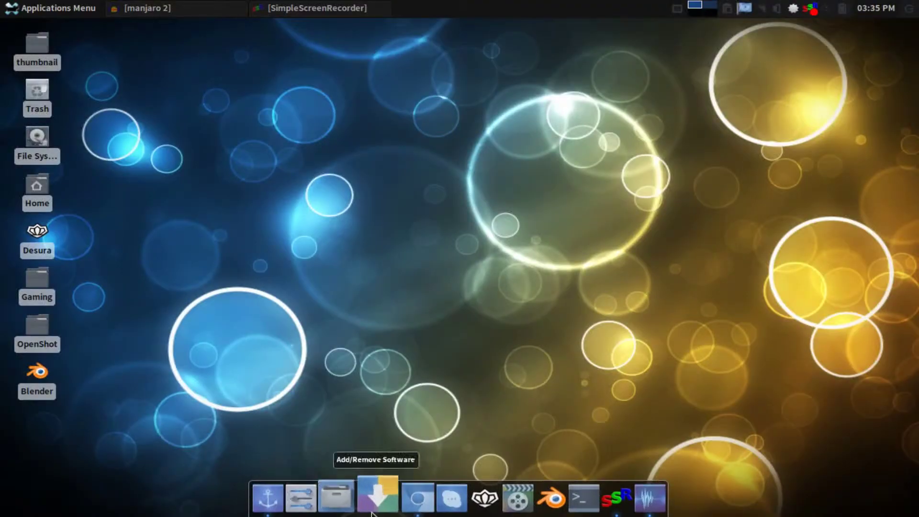
pyautogui.click(341, 496)
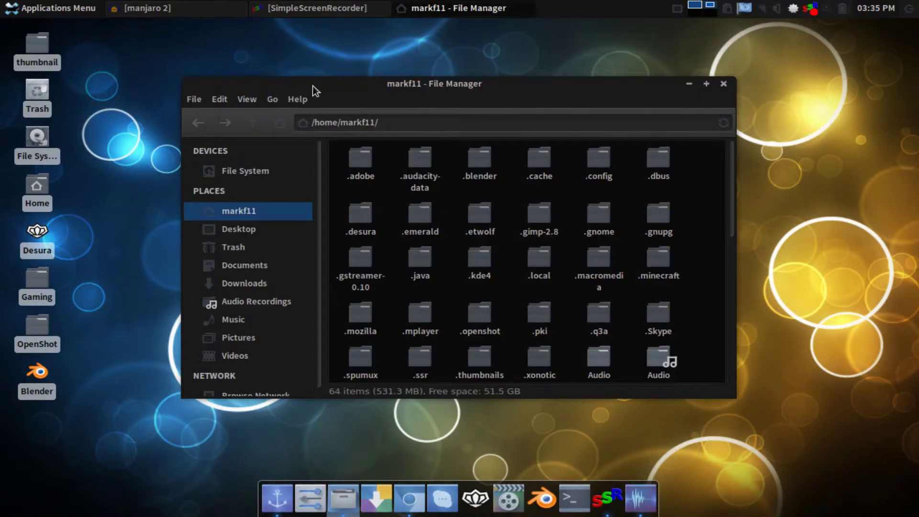
# Step: Open Downloads in Thunar and select 140562-Zukitwo.zip
pyautogui.moveTo(313, 85); pyautogui.dragTo(327, 87)
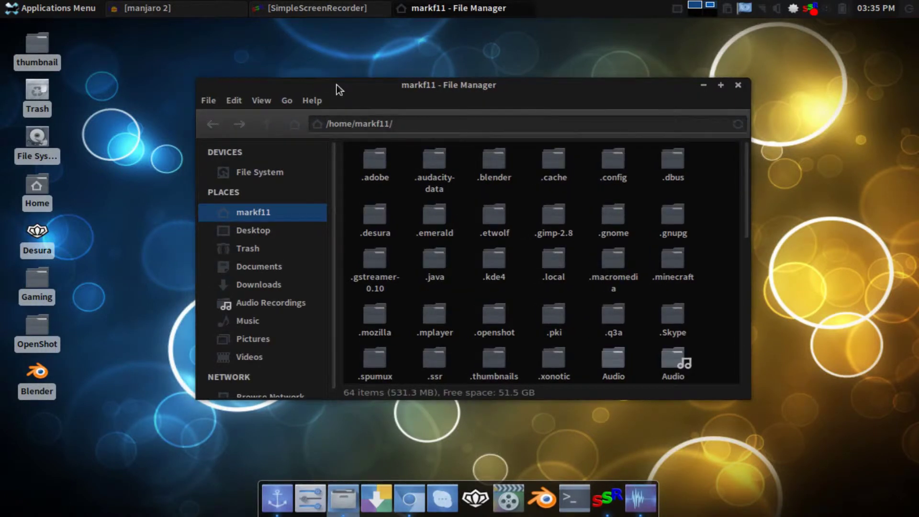
pyautogui.click(259, 284)
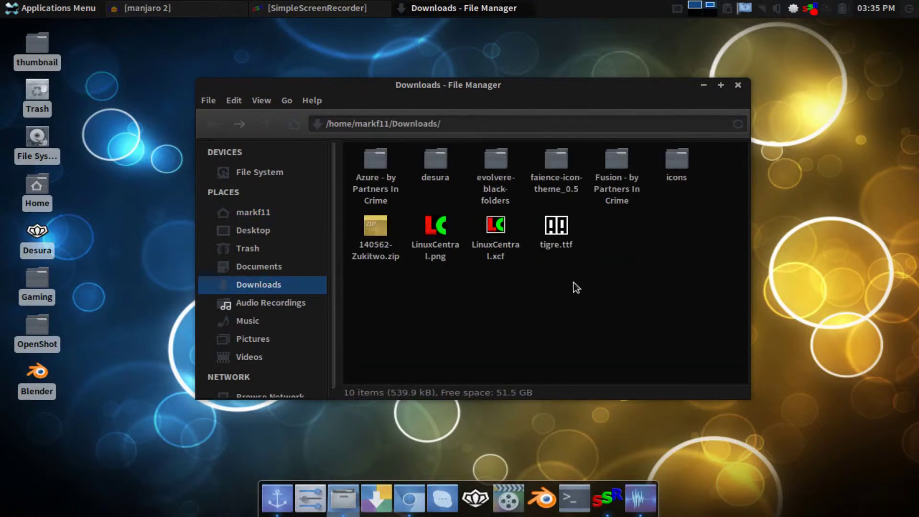
pyautogui.click(375, 228)
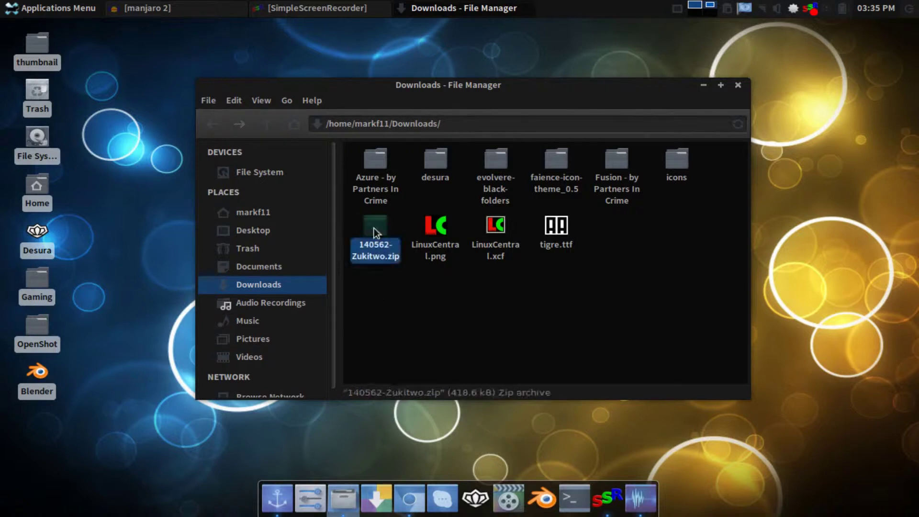
# Step: Extract 140562-Zukitwo.zip here in the Downloads folder
pyautogui.rightClick(374, 228)
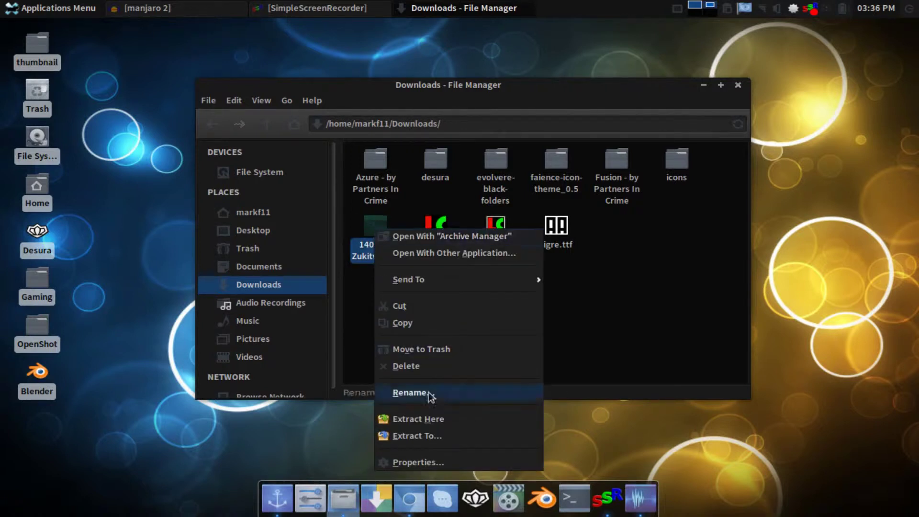
pyautogui.click(421, 418)
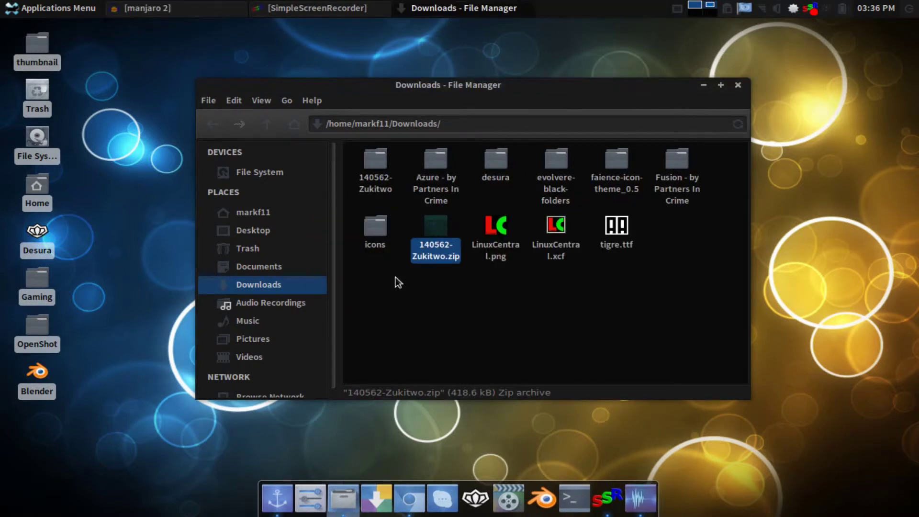
pyautogui.click(396, 278)
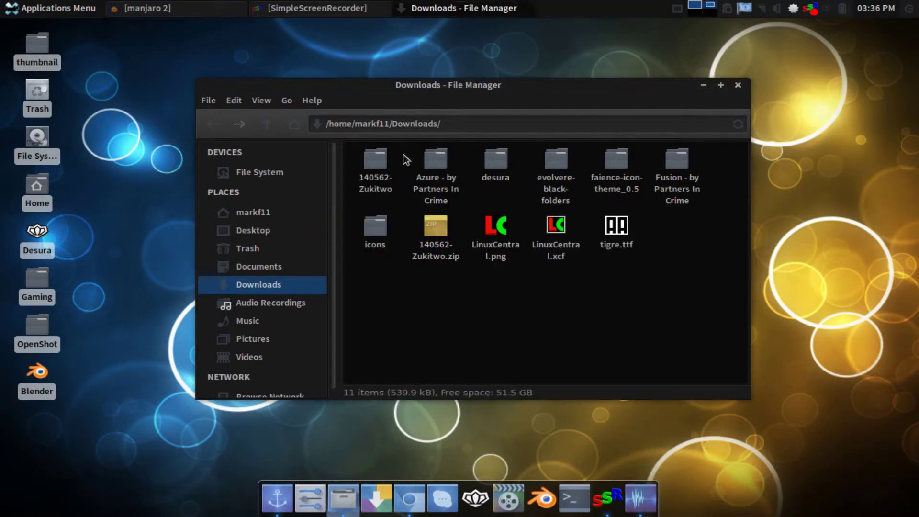
# Step: Browse into the extracted 140562-Zukitwo folder and its Zukitwo theme folder, then reopen 140562-Zukitwo
pyautogui.doubleClick(378, 162)
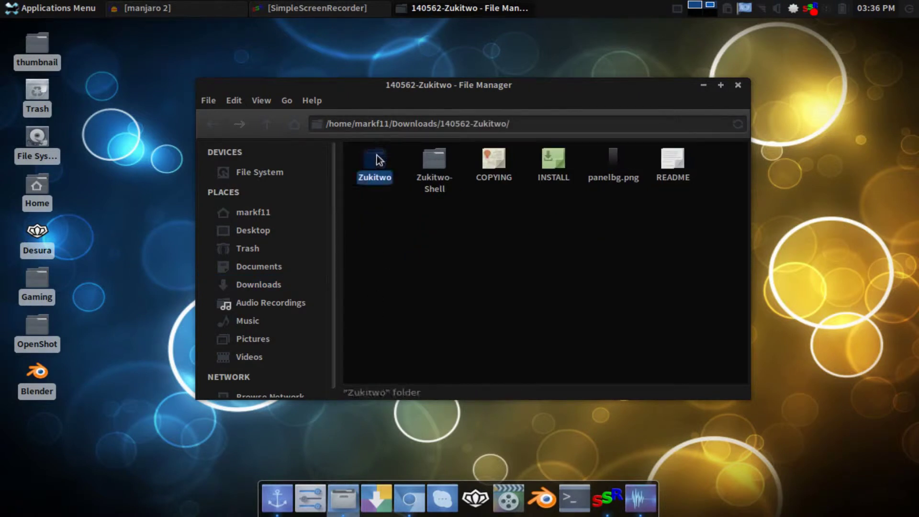
pyautogui.doubleClick(374, 158)
pyautogui.click(208, 125)
pyautogui.click(524, 265)
pyautogui.click(202, 123)
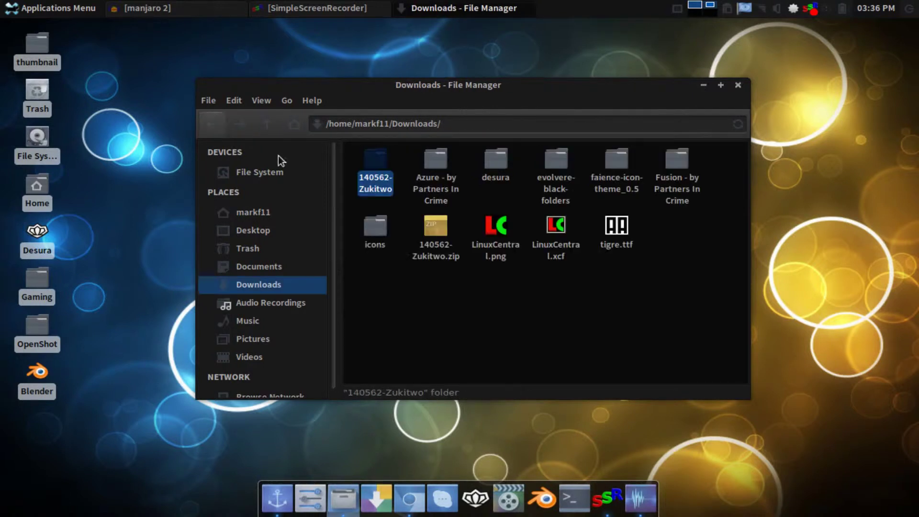
pyautogui.click(401, 291)
pyautogui.doubleClick(378, 182)
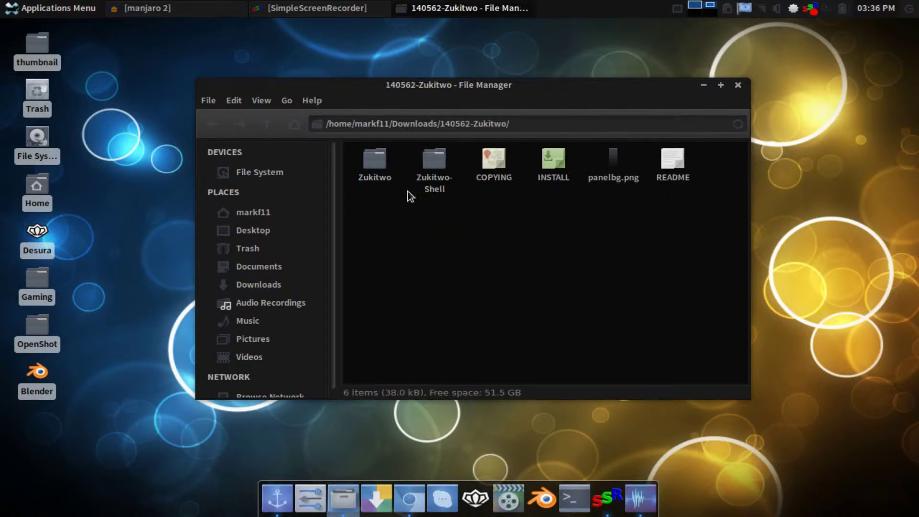
# Step: Select and deselect the Zukitwo-Shell and Zukitwo folders, then arrange Thunar and the terminal
pyautogui.moveTo(432, 228); pyautogui.dragTo(510, 177)
pyautogui.click(630, 274)
pyautogui.moveTo(361, 318); pyautogui.dragTo(378, 222)
pyautogui.click(385, 264)
pyautogui.moveTo(507, 92); pyautogui.dragTo(519, 90)
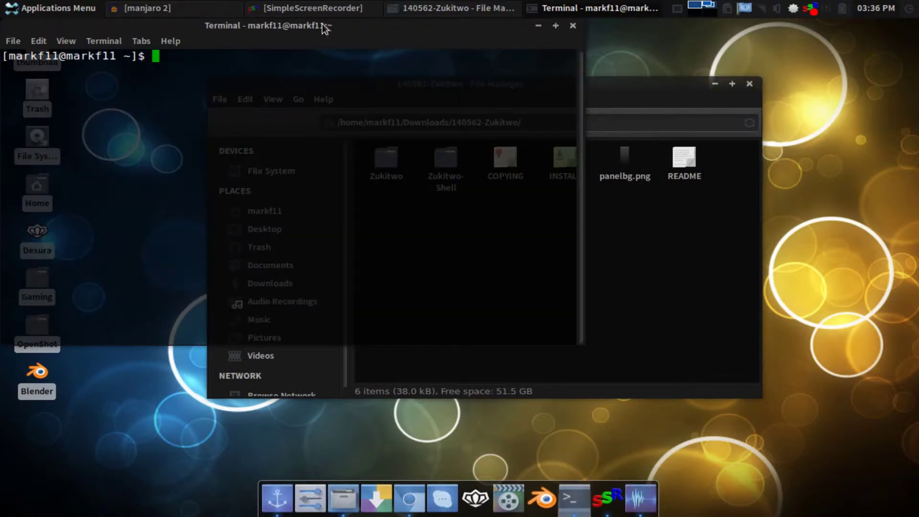
pyautogui.moveTo(326, 24); pyautogui.dragTo(543, 83)
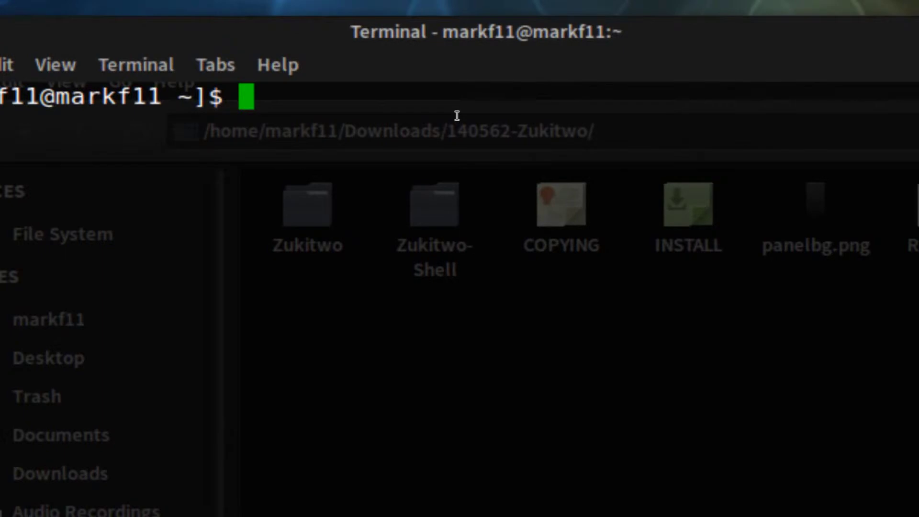
# Step: Run 'sudo thunar' in the terminal to start Thunar as root
pyautogui.write('sudo ')
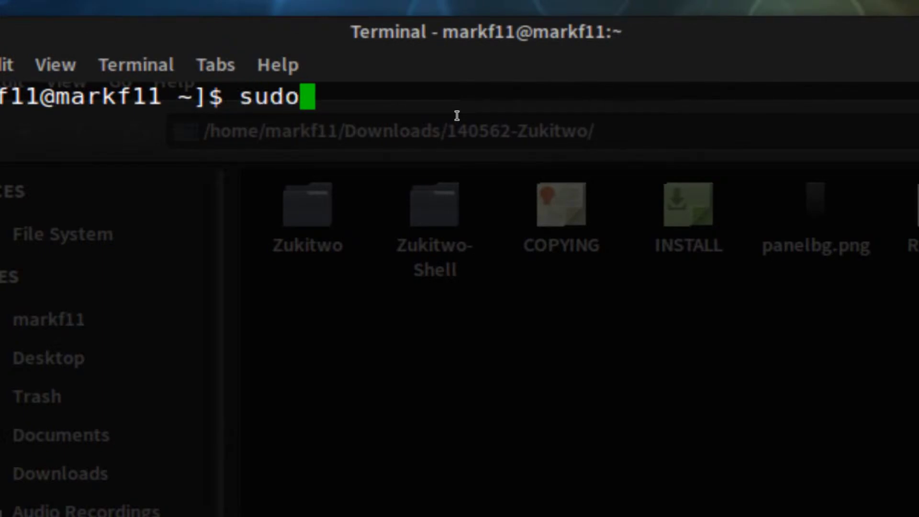
pyautogui.write('thunar')
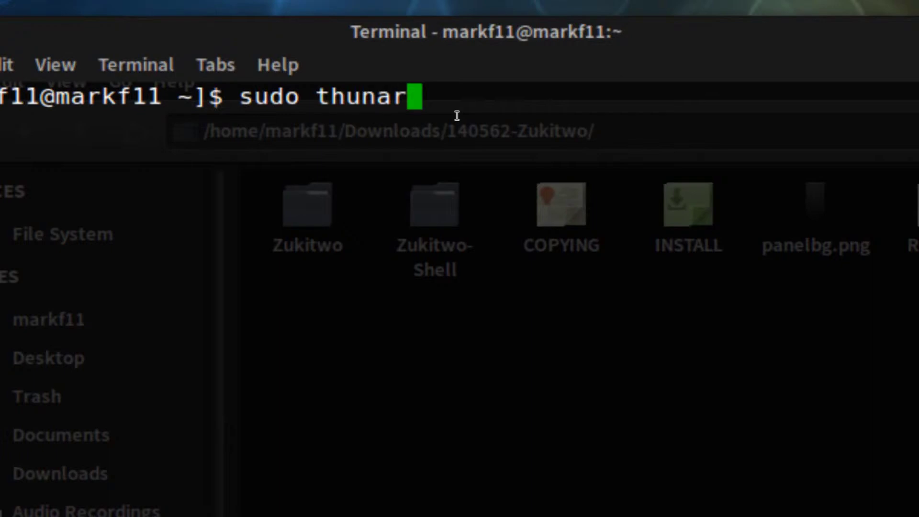
pyautogui.press('BackSpace')
pyautogui.press('BackSpace')
pyautogui.press('BackSpace')
pyautogui.press('BackSpace')
pyautogui.press('BackSpace')
pyautogui.press('BackSpace')
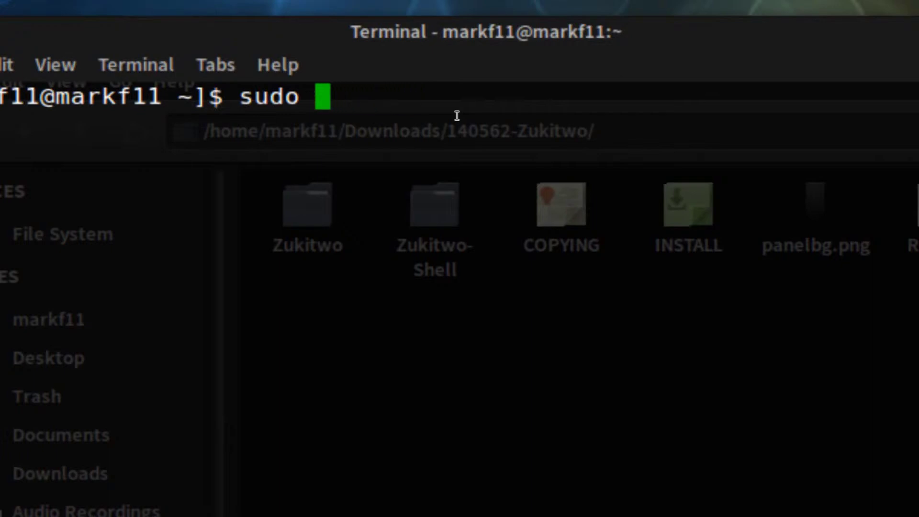
pyautogui.write('dolpho')
pyautogui.write('n')
pyautogui.press('BackSpace')
pyautogui.press('BackSpace')
pyautogui.write('in')
pyautogui.press('BackSpace')
pyautogui.press('BackSpace')
pyautogui.press('BackSpace')
pyautogui.press('BackSpace')
pyautogui.press('BackSpace')
pyautogui.press('BackSpace')
pyautogui.press('BackSpace')
pyautogui.write('thunar')
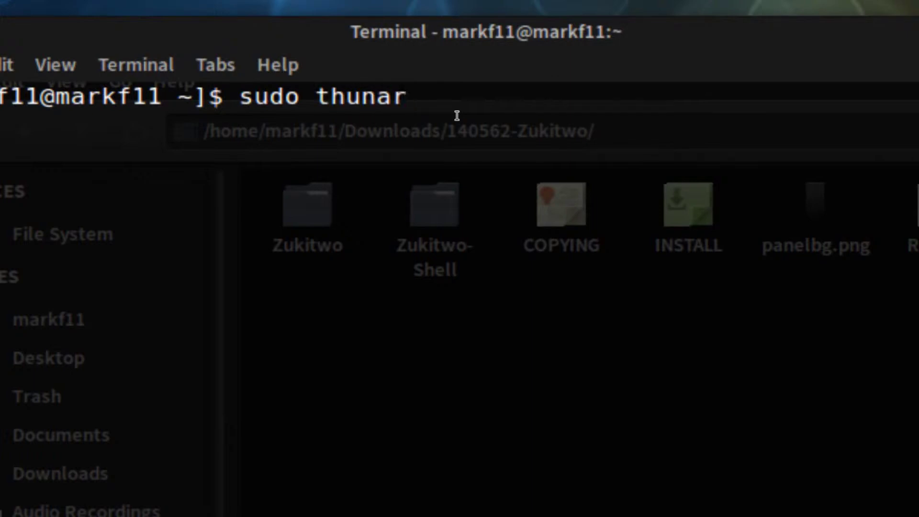
pyautogui.press('Return')
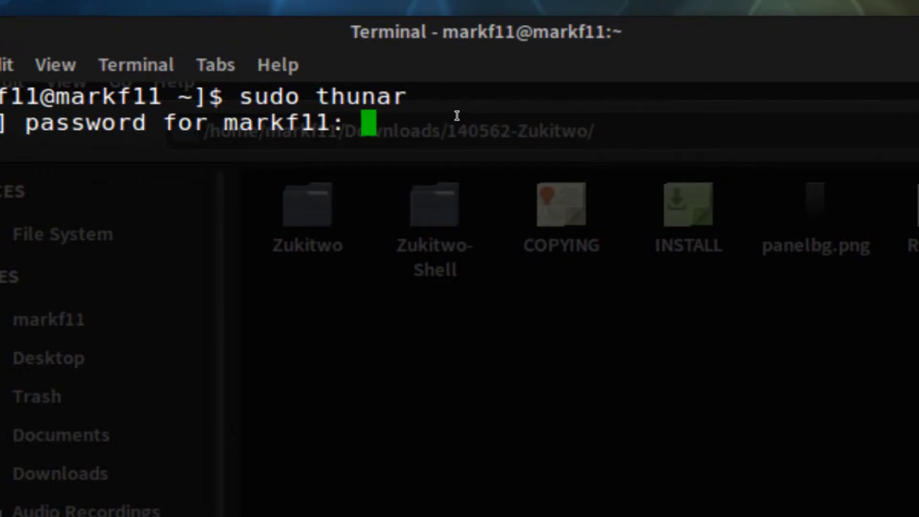
# Step: Enter the account password to authorize sudo
pyautogui.rightClick(457, 115)
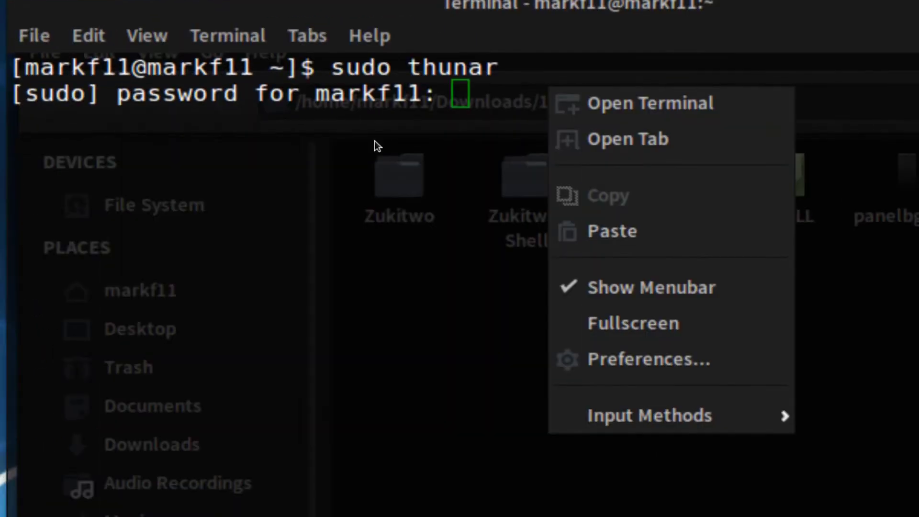
pyautogui.click(397, 140)
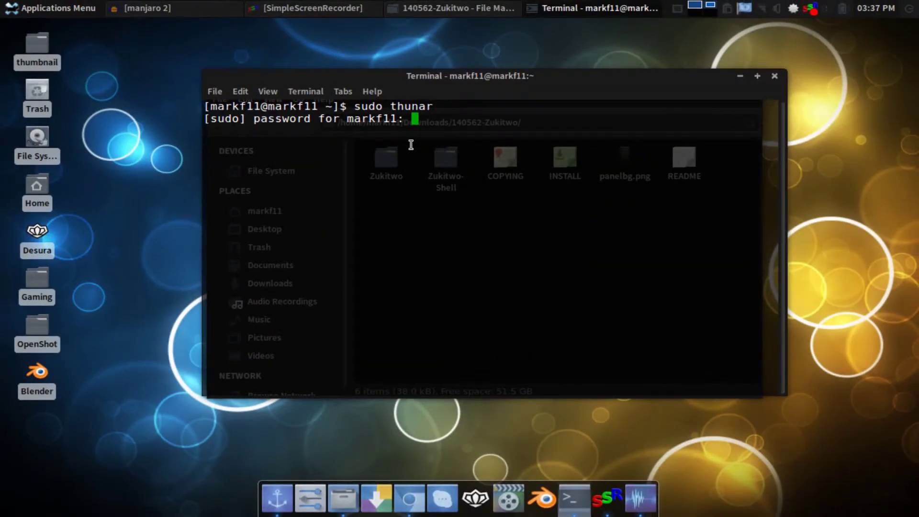
pyautogui.press('Return')
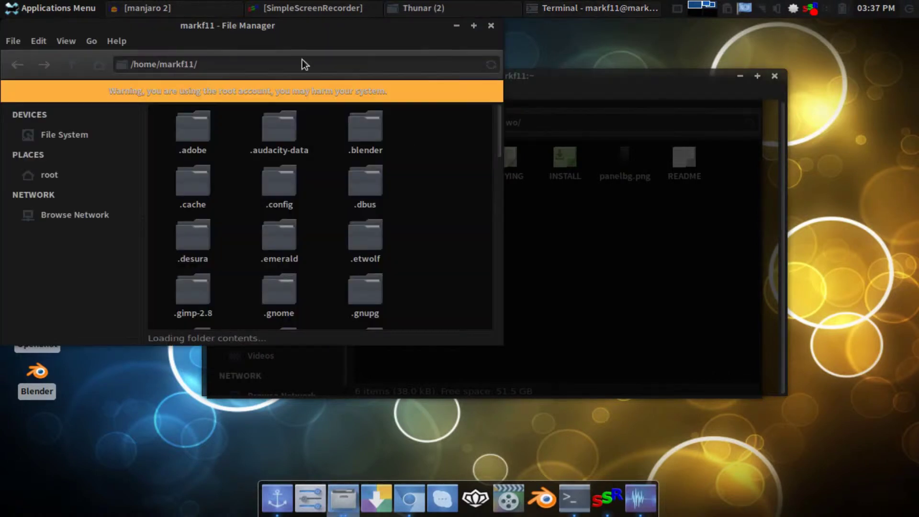
# Step: Minimize the terminal, shift the Zukitwo window right, and centre the root File Manager window
pyautogui.click(584, 96)
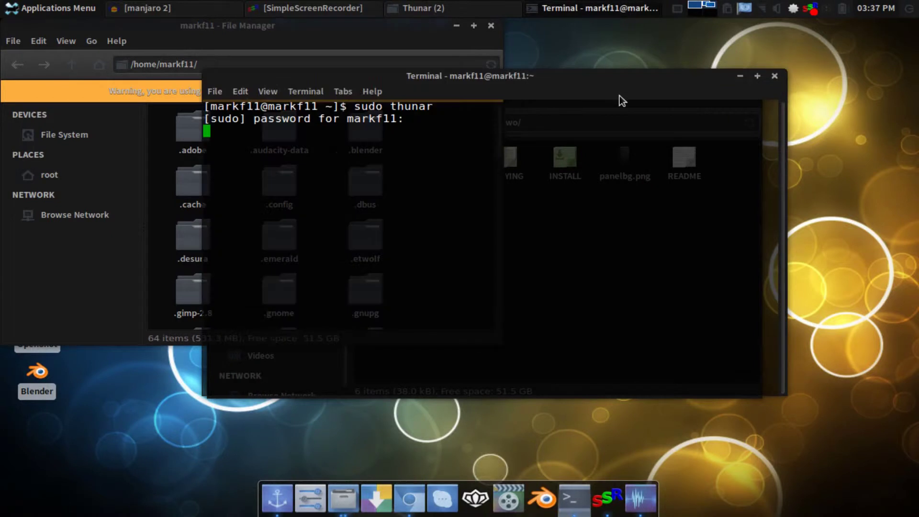
pyautogui.moveTo(619, 80); pyautogui.dragTo(635, 87)
pyautogui.click(747, 87)
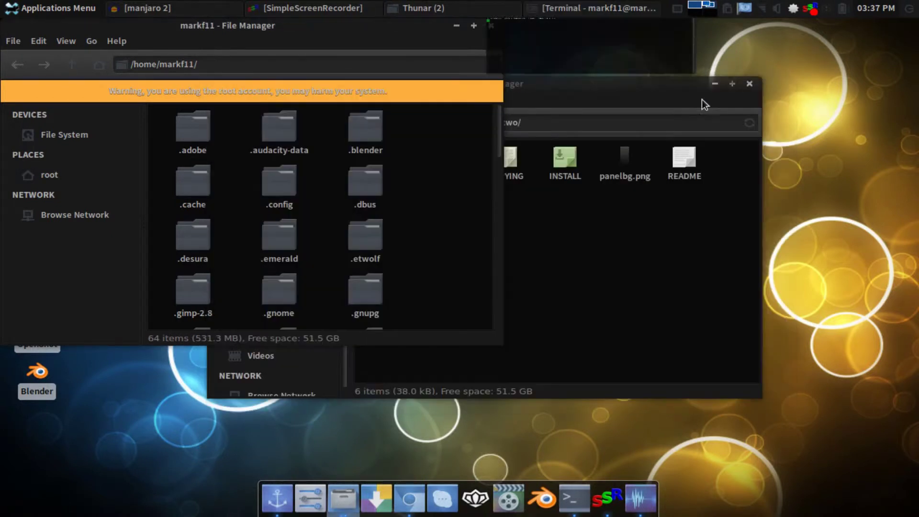
pyautogui.moveTo(561, 92); pyautogui.dragTo(768, 99)
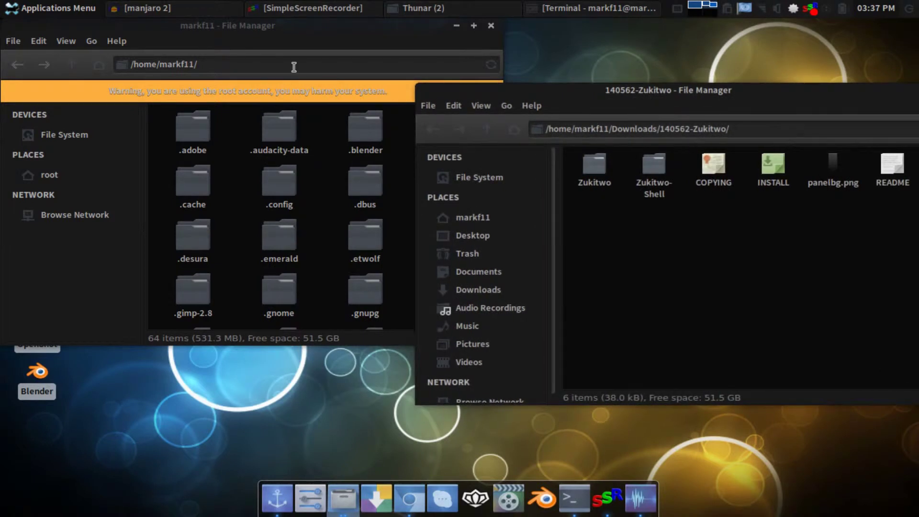
pyautogui.click(417, 41)
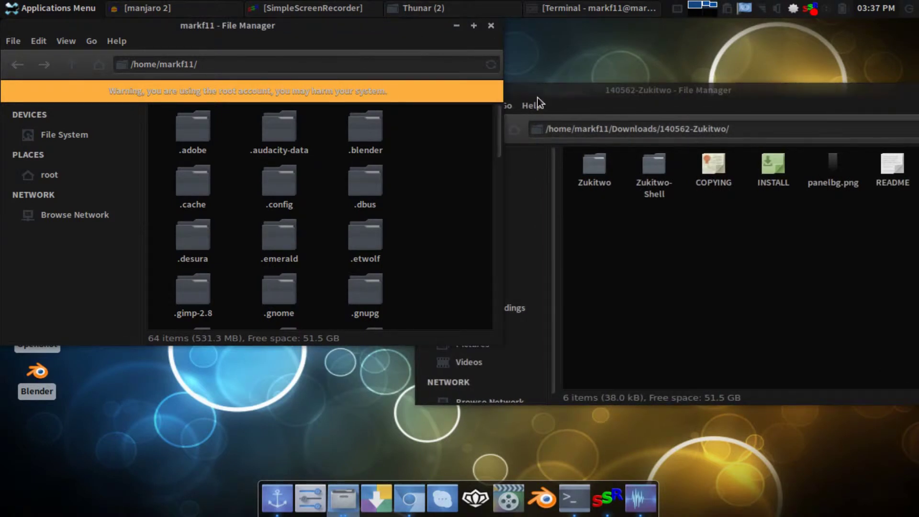
pyautogui.moveTo(327, 25); pyautogui.dragTo(505, 79)
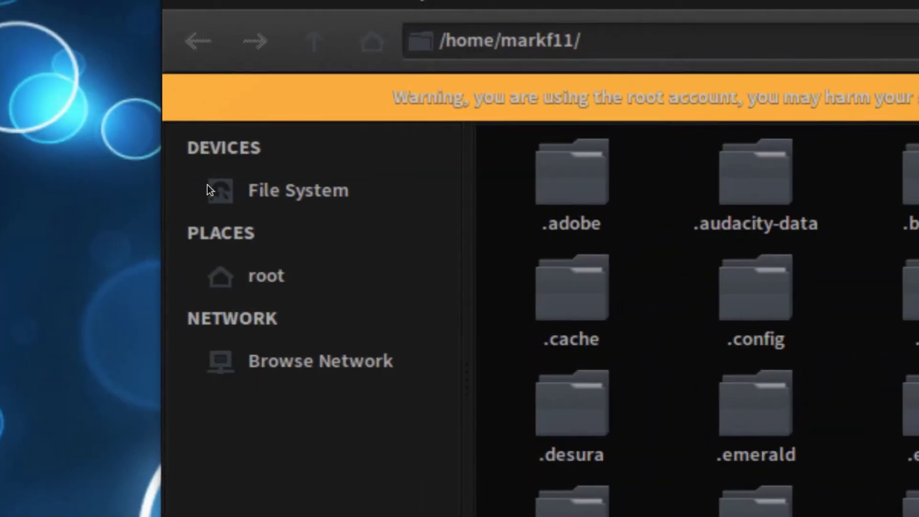
# Step: Navigate from the File System root into usr, then share, showing its 237 items
pyautogui.click(21, 236)
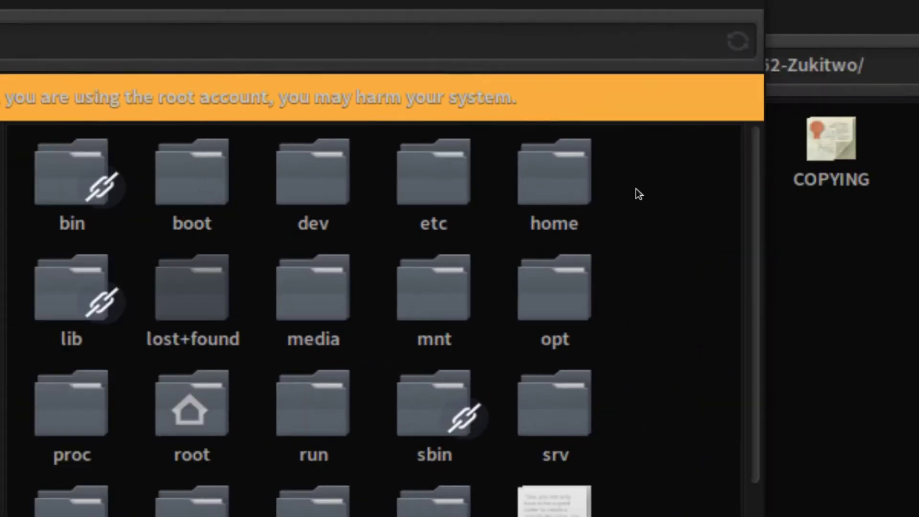
pyautogui.scroll(-3, 517, 254)
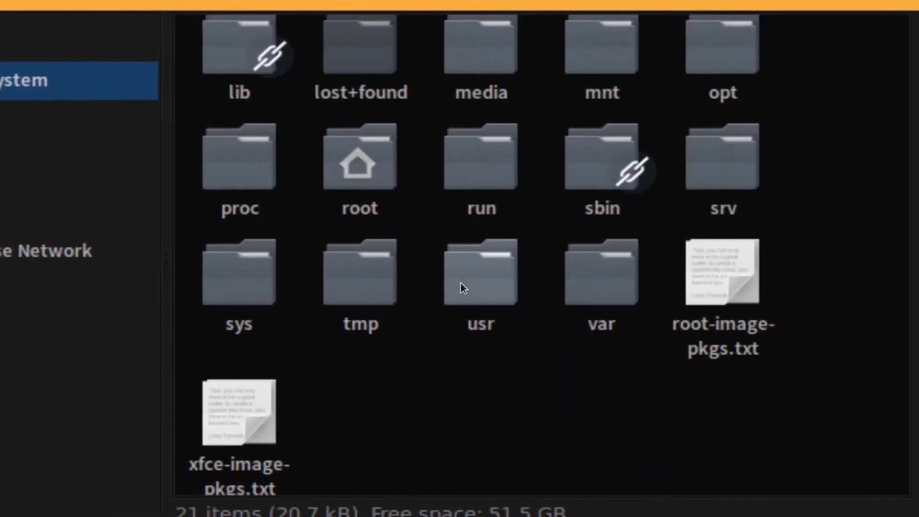
pyautogui.doubleClick(460, 283)
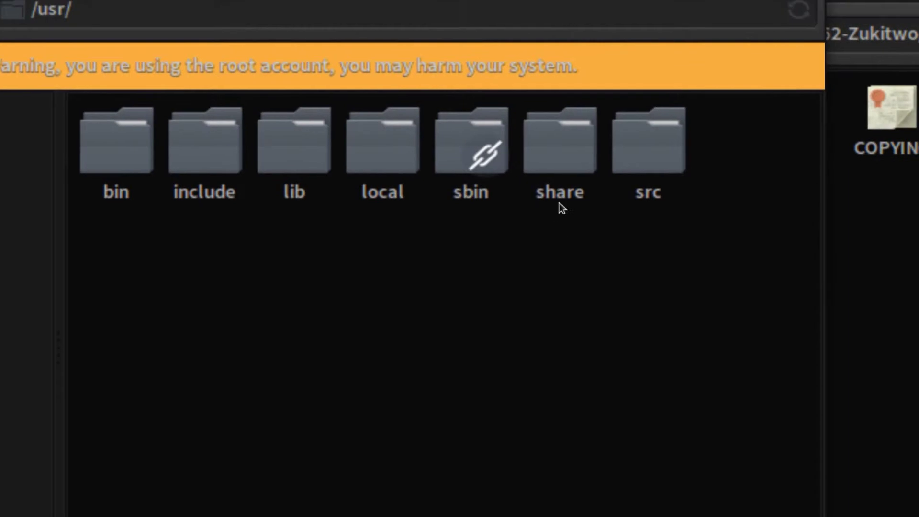
pyautogui.doubleClick(574, 146)
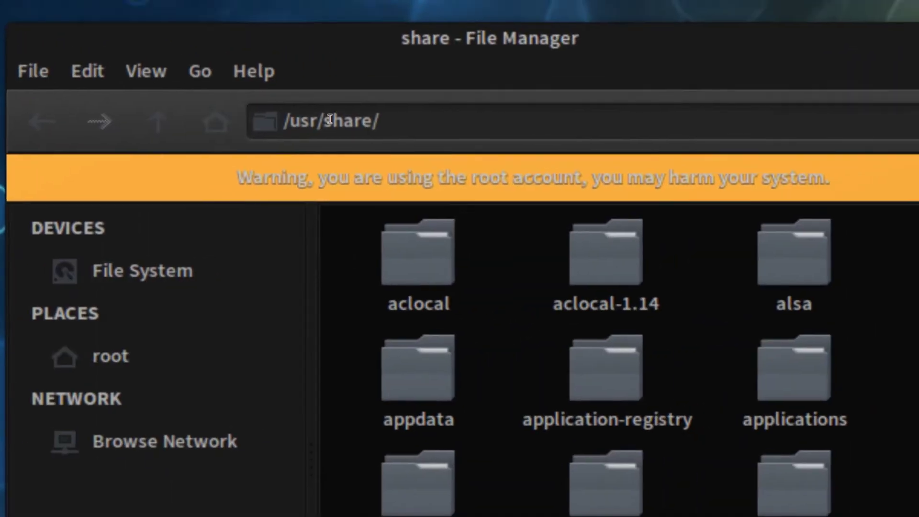
pyautogui.scroll(-3, 548, 165)
pyautogui.scroll(3, 542, 230)
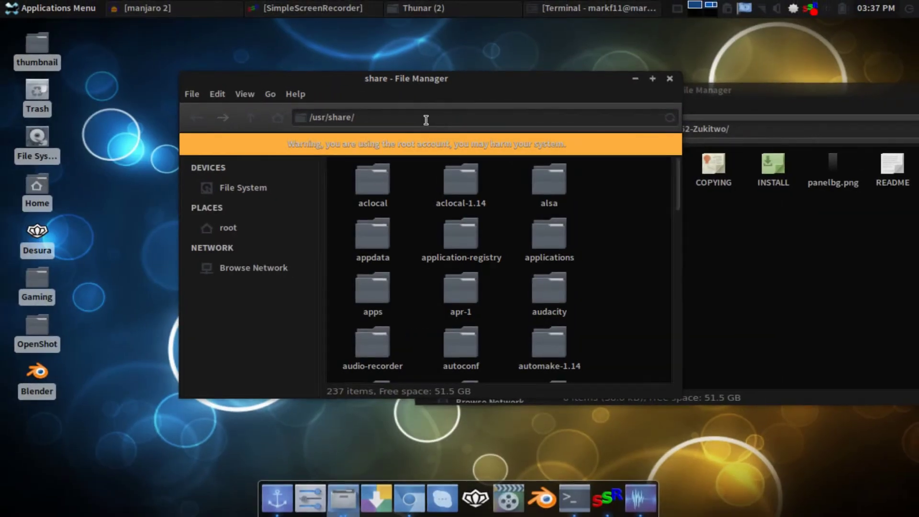
# Step: Enter the path /usr/share/themes/ in the location bar to list its 147 theme folders
pyautogui.click(454, 125)
pyautogui.write('thmes')
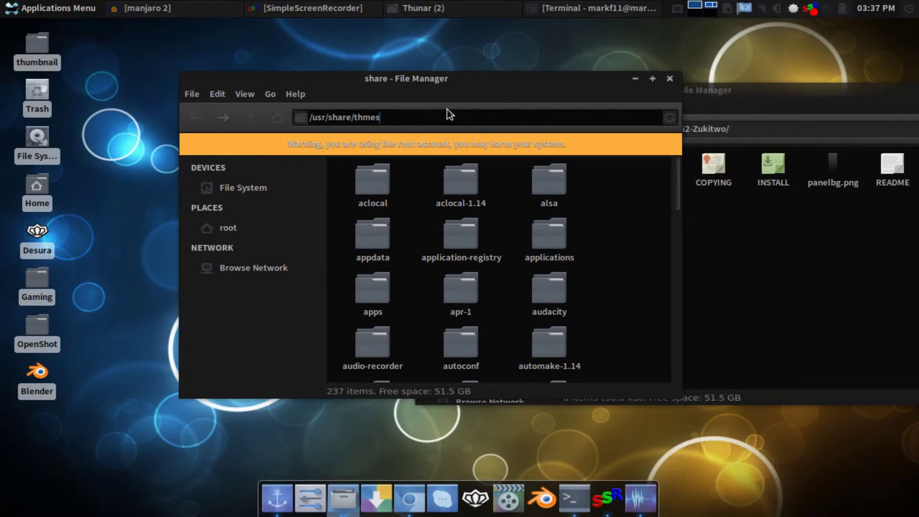
pyautogui.press('BackSpace')
pyautogui.press('BackSpace')
pyautogui.press('BackSpace')
pyautogui.write('eme')
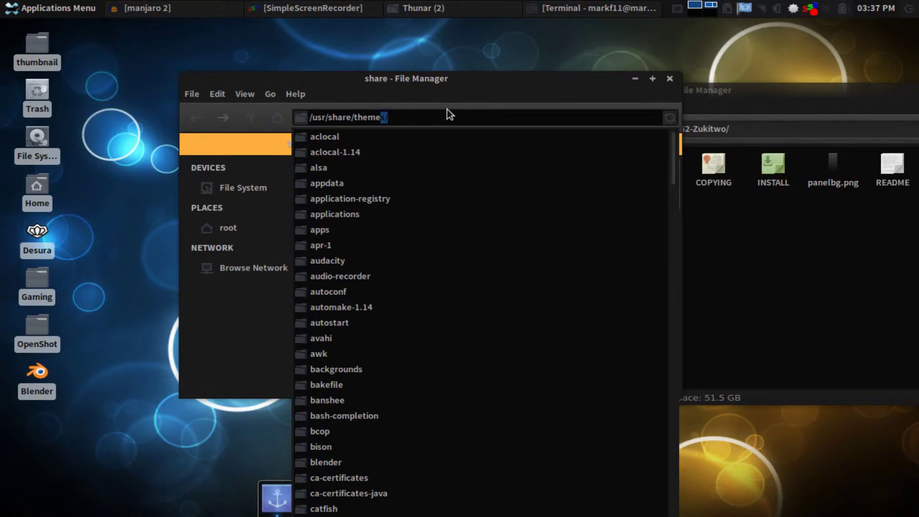
pyautogui.press('Escape')
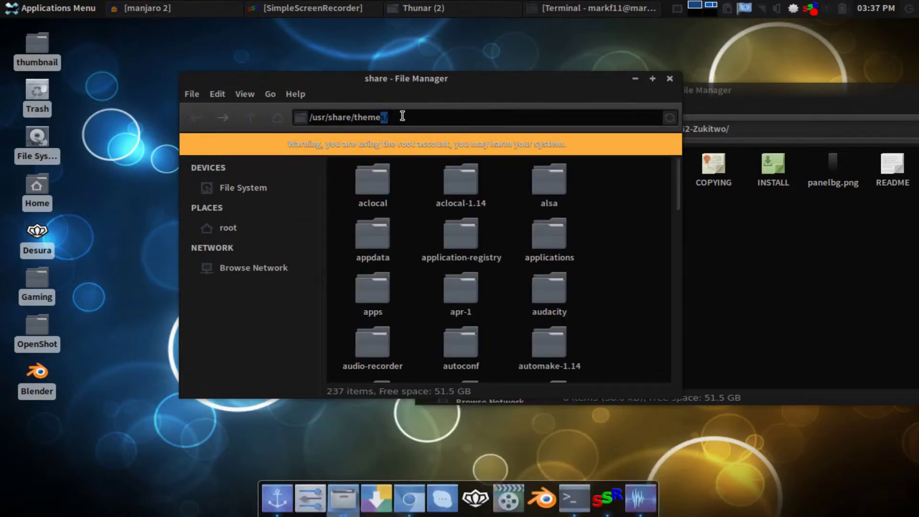
pyautogui.press('Return')
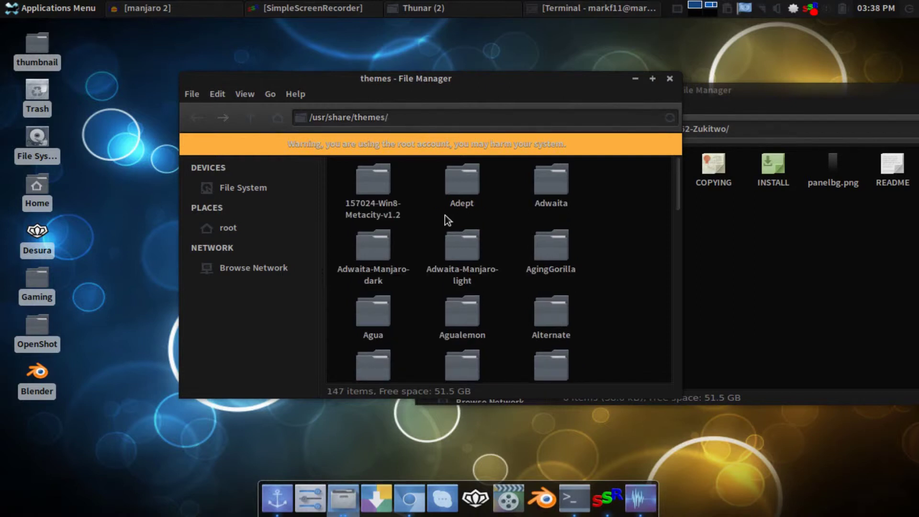
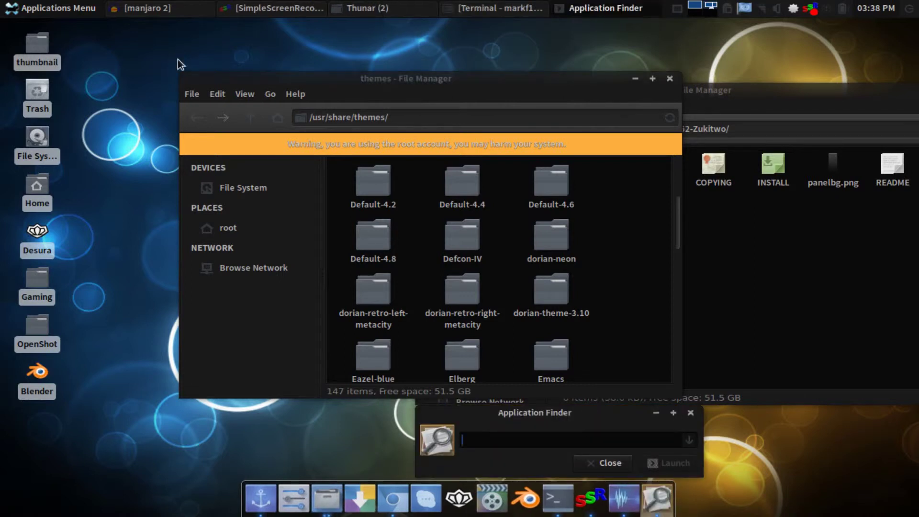
# Step: Search 'appearance' in Application Finder, launch the match, and close the finder
pyautogui.write('appear')
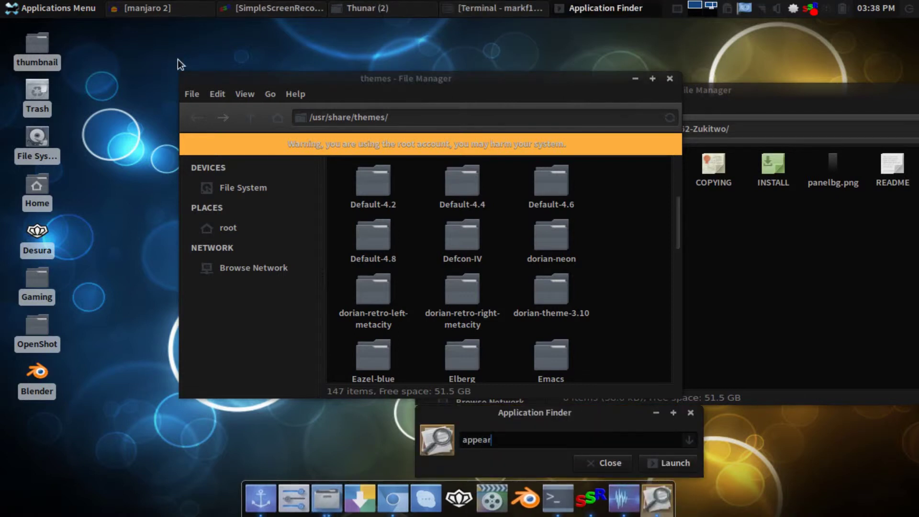
pyautogui.write('ance')
pyautogui.click(668, 461)
pyautogui.moveTo(614, 415); pyautogui.dragTo(550, 299)
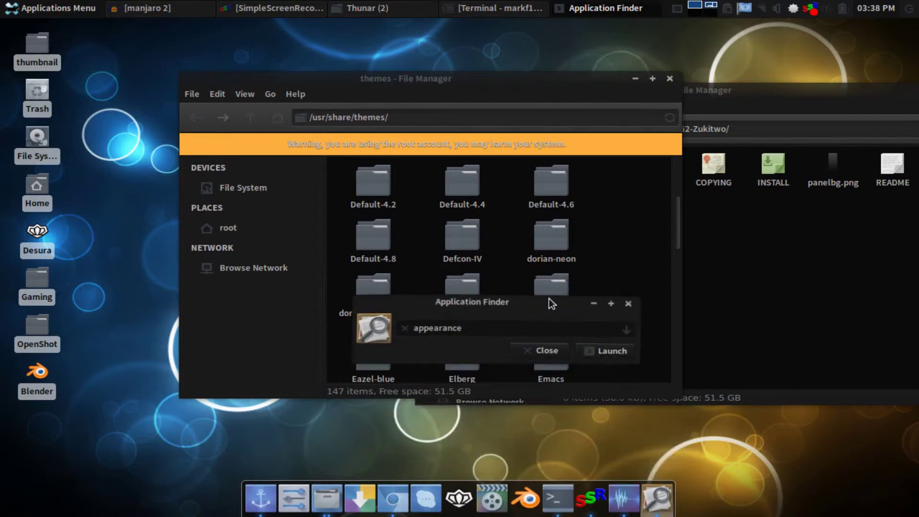
pyautogui.click(628, 300)
# Step: Start Appearance from Applications Menu > Settings
pyautogui.click(12, 9)
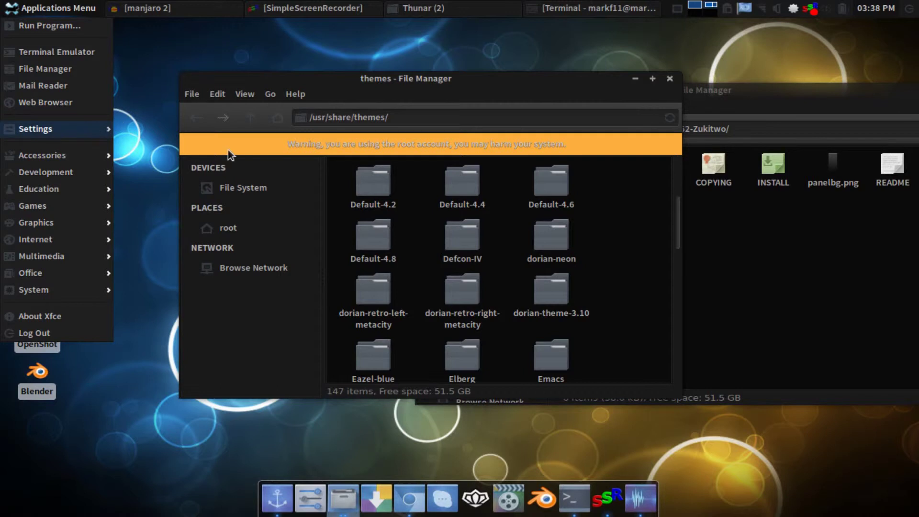
pyautogui.click(41, 129)
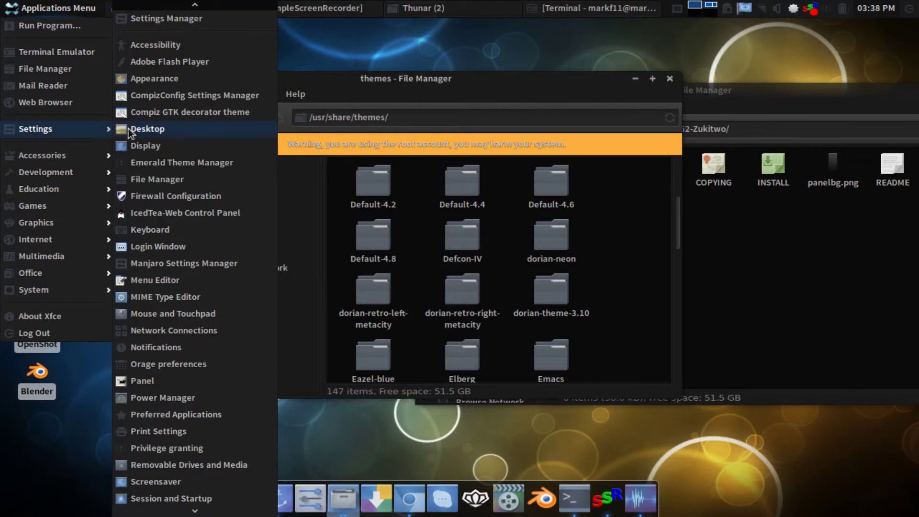
pyautogui.click(174, 79)
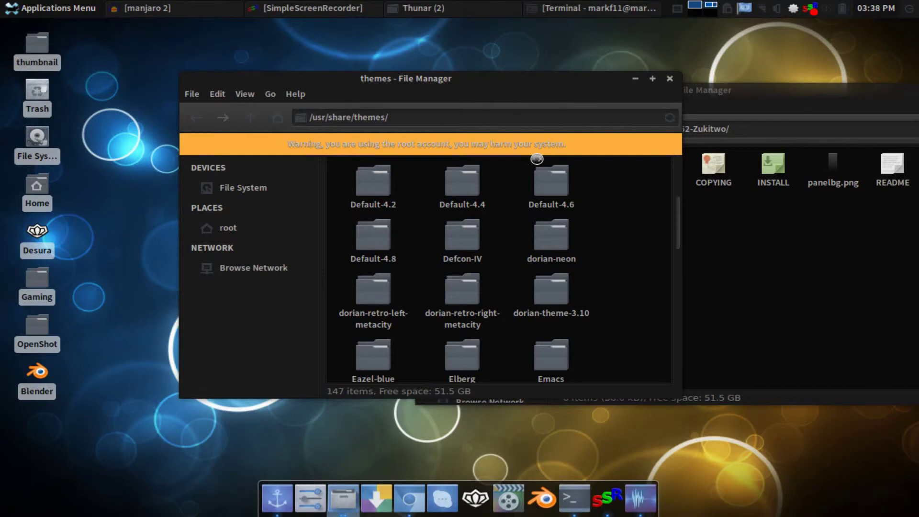
# Step: Browse the Style theme list, with Dorian-Theme current, then minimize the Appearance window
pyautogui.moveTo(507, 109); pyautogui.dragTo(286, 90)
pyautogui.scroll(-3, 248, 206)
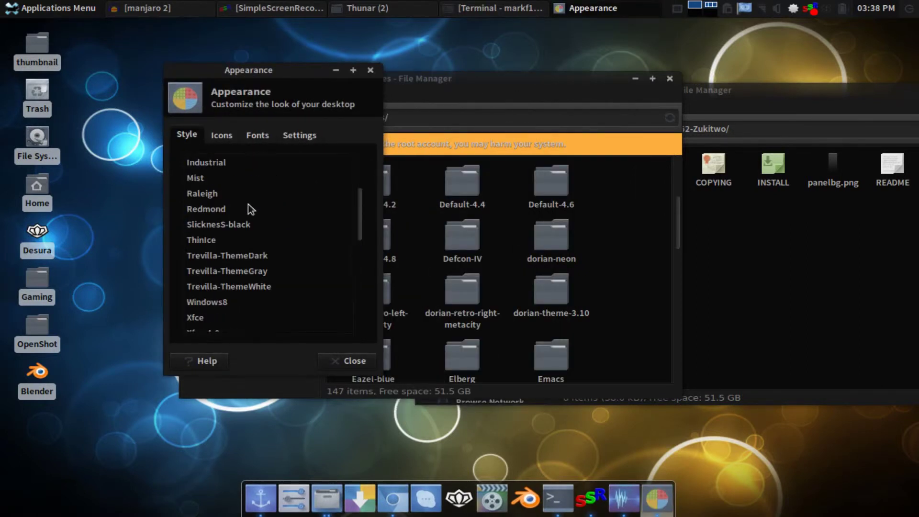
pyautogui.scroll(3, 248, 209)
pyautogui.scroll(-5, 248, 208)
pyautogui.scroll(5, 253, 200)
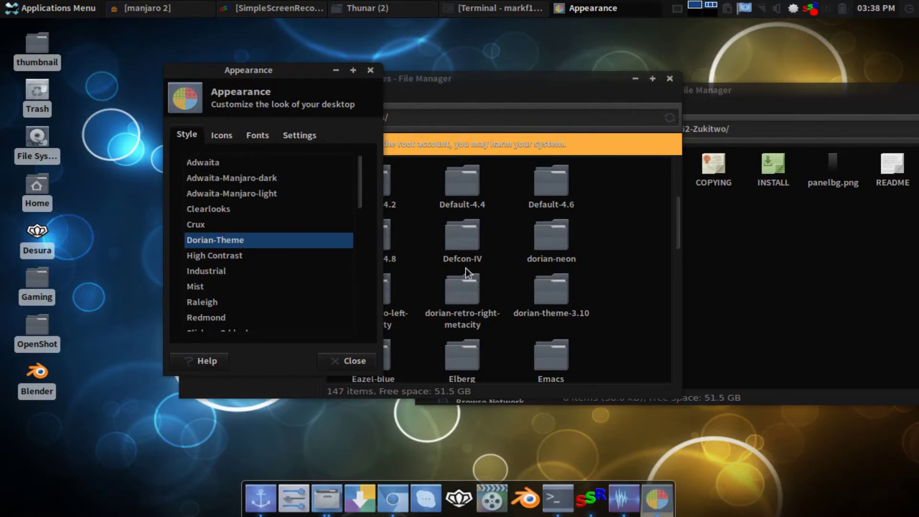
pyautogui.moveTo(303, 68); pyautogui.dragTo(188, 105)
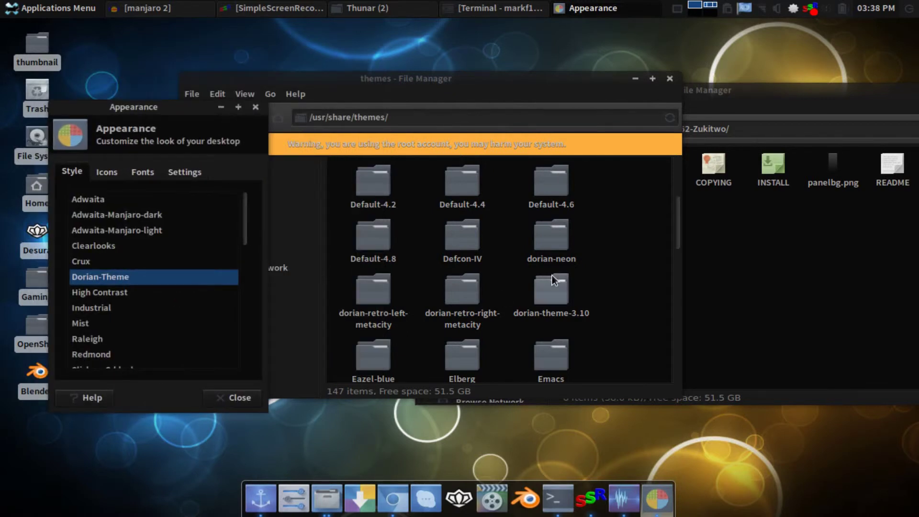
pyautogui.moveTo(116, 114); pyautogui.dragTo(162, 73)
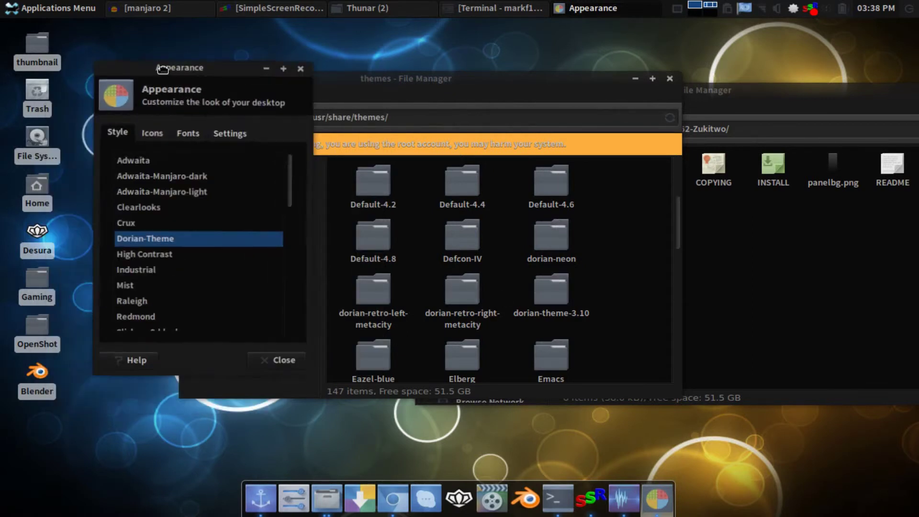
pyautogui.scroll(-15, 156, 211)
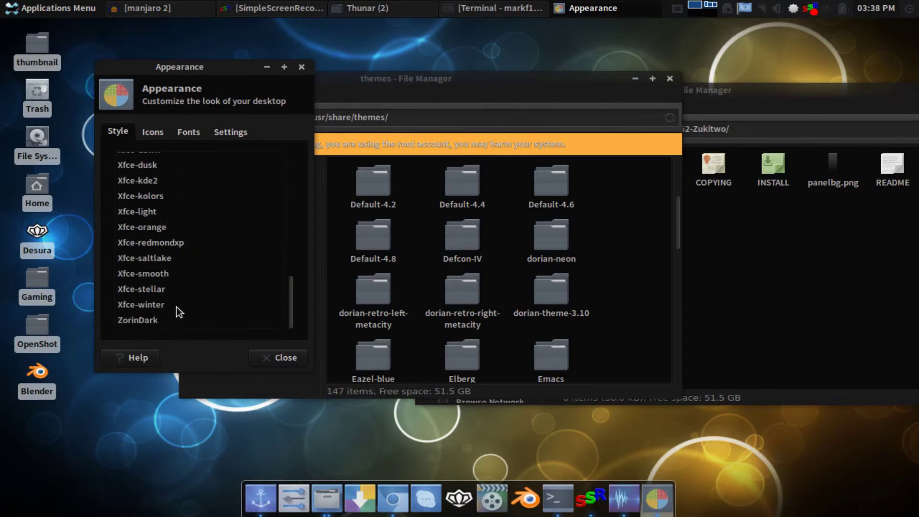
pyautogui.scroll(14, 176, 307)
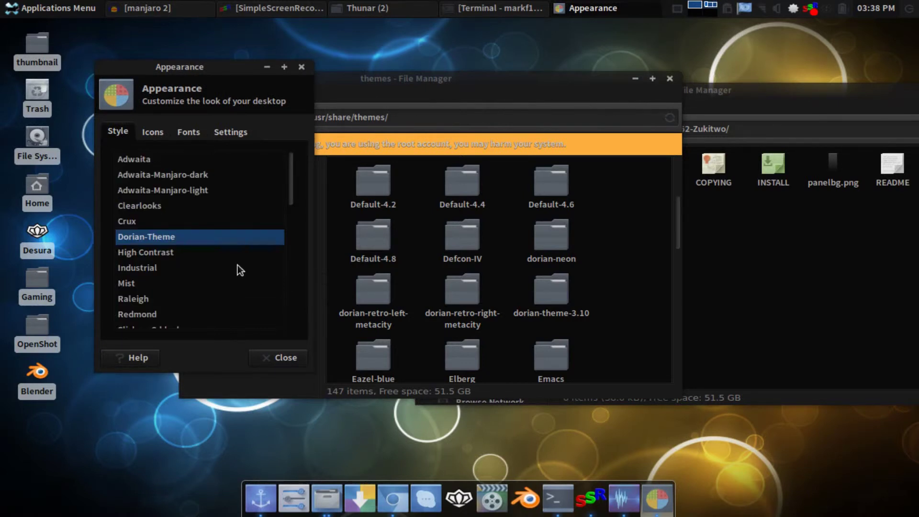
pyautogui.scroll(-15, 249, 258)
pyautogui.scroll(4, 245, 253)
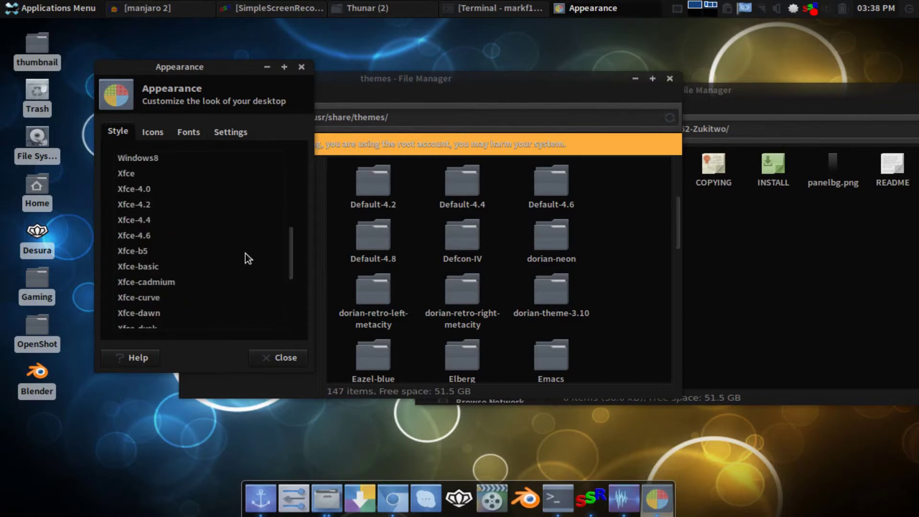
pyautogui.scroll(11, 245, 253)
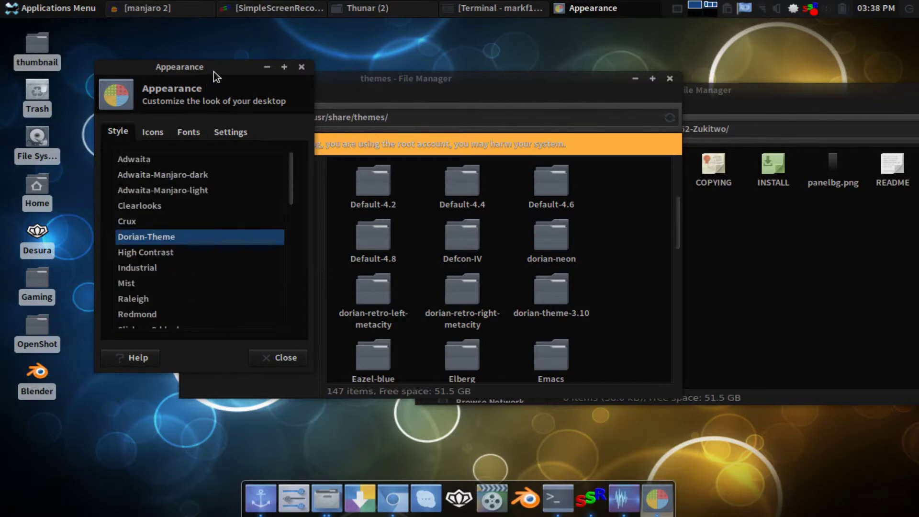
pyautogui.moveTo(215, 69); pyautogui.dragTo(200, 127)
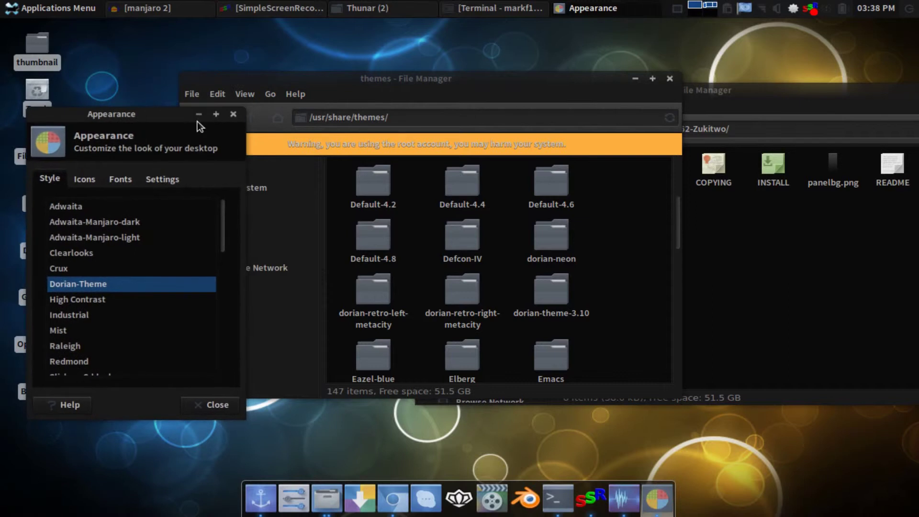
pyautogui.click(198, 115)
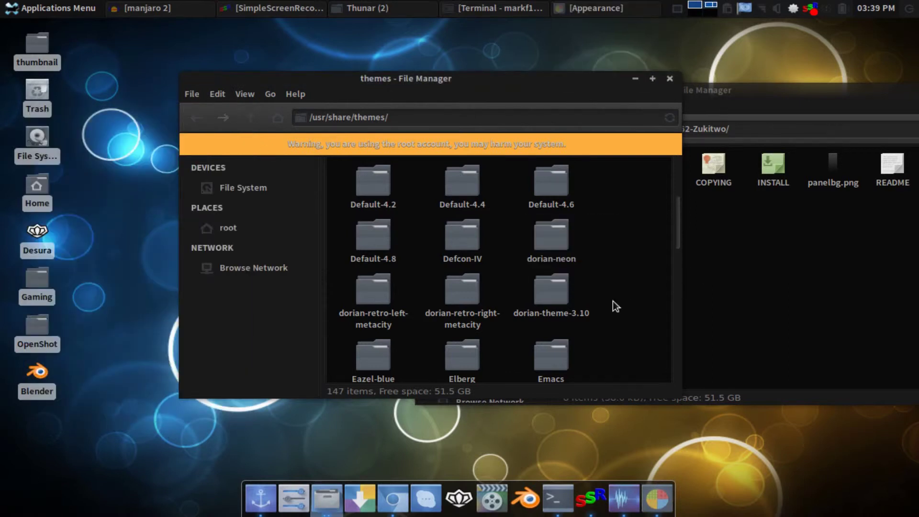
# Step: Copy the downloaded Zukitwo folder into /usr/share/themes
pyautogui.moveTo(517, 86); pyautogui.dragTo(324, 85)
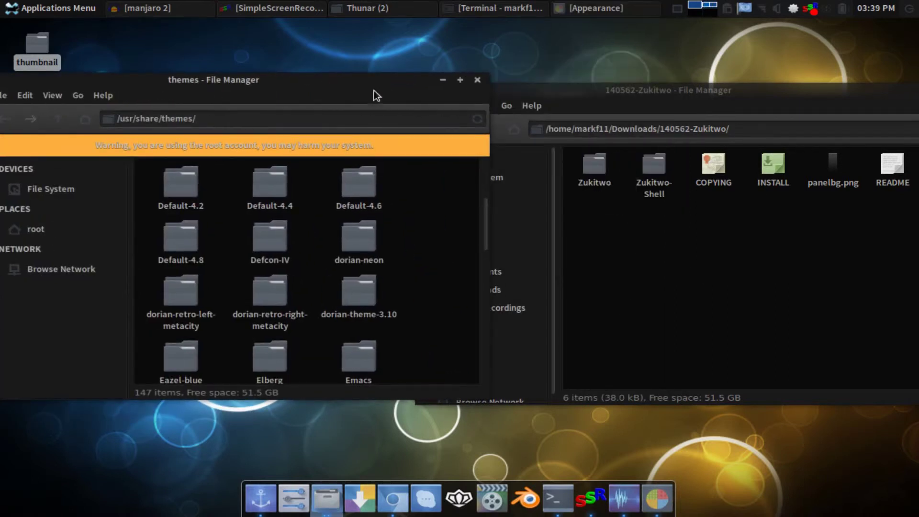
pyautogui.click(591, 168)
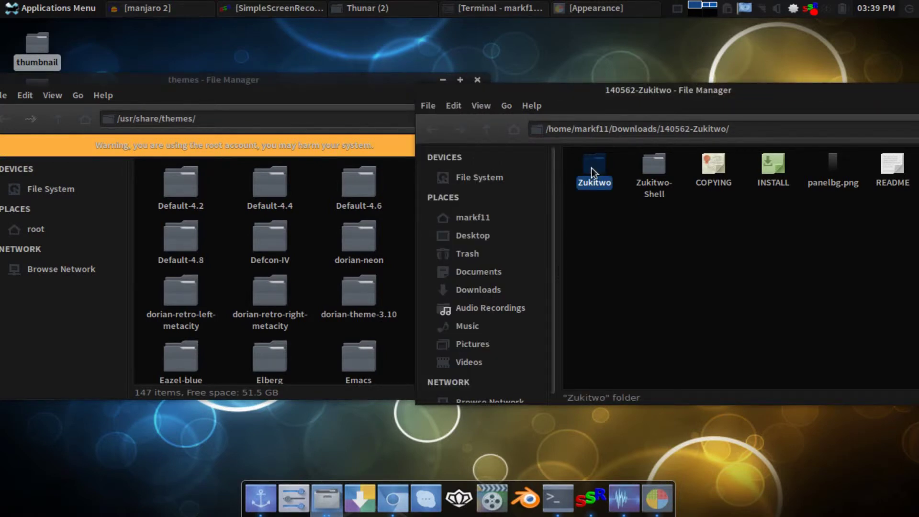
pyautogui.moveTo(590, 167); pyautogui.dragTo(324, 254)
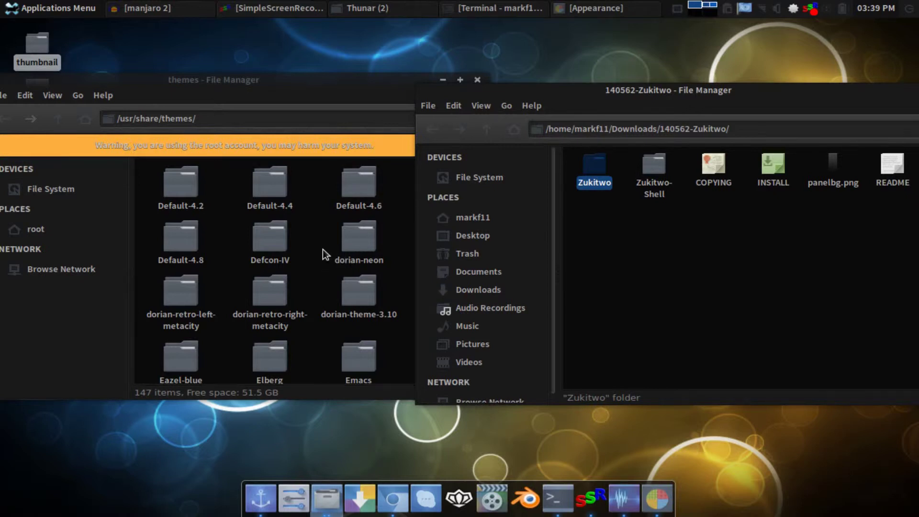
pyautogui.click(729, 304)
# Step: Close the Appearance settings and the root /usr/share/themes window
pyautogui.click(335, 328)
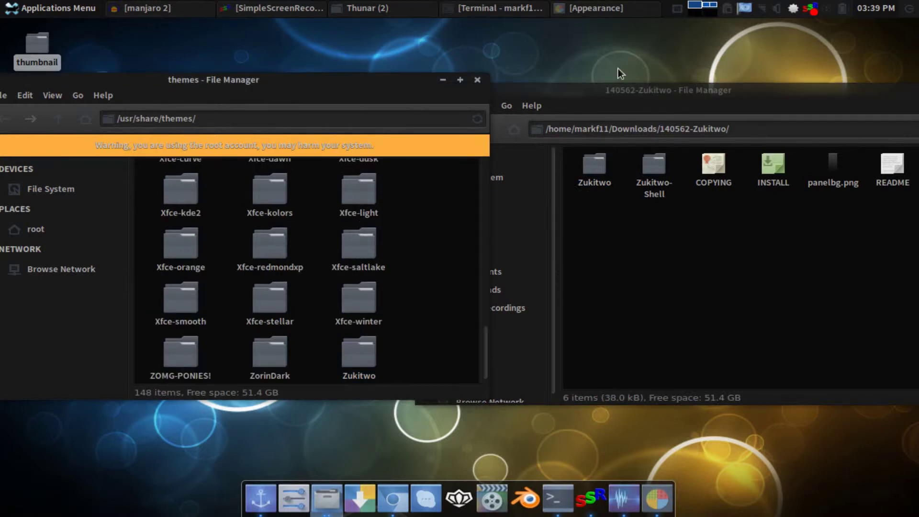
pyautogui.click(570, 14)
pyautogui.scroll(-15, 134, 311)
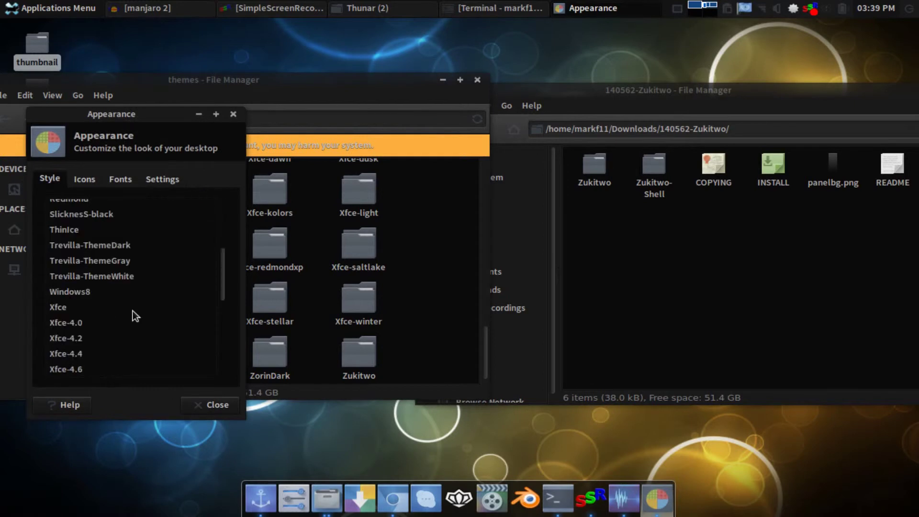
pyautogui.scroll(3, 131, 311)
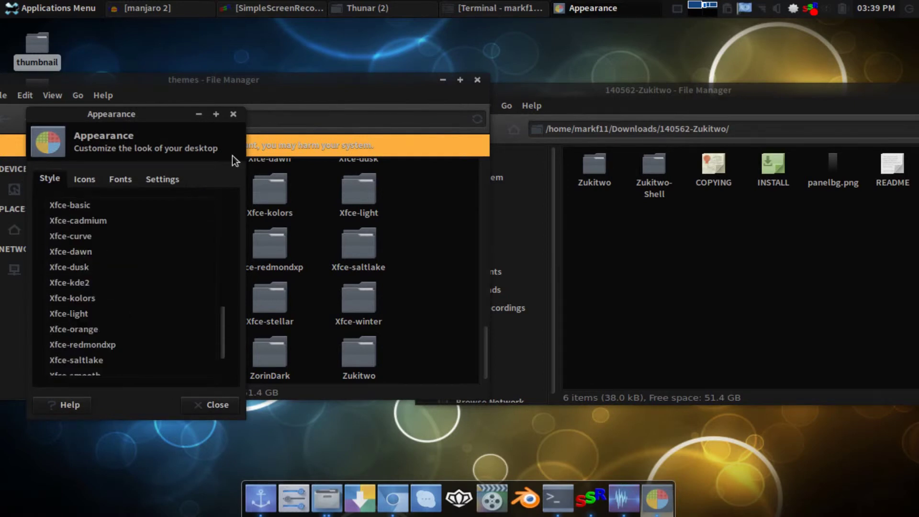
pyautogui.click(234, 114)
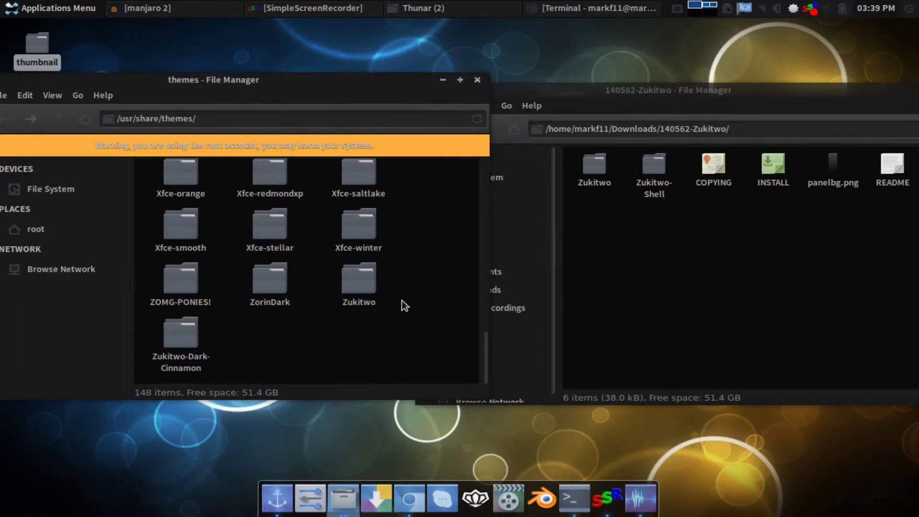
pyautogui.scroll(5, 367, 286)
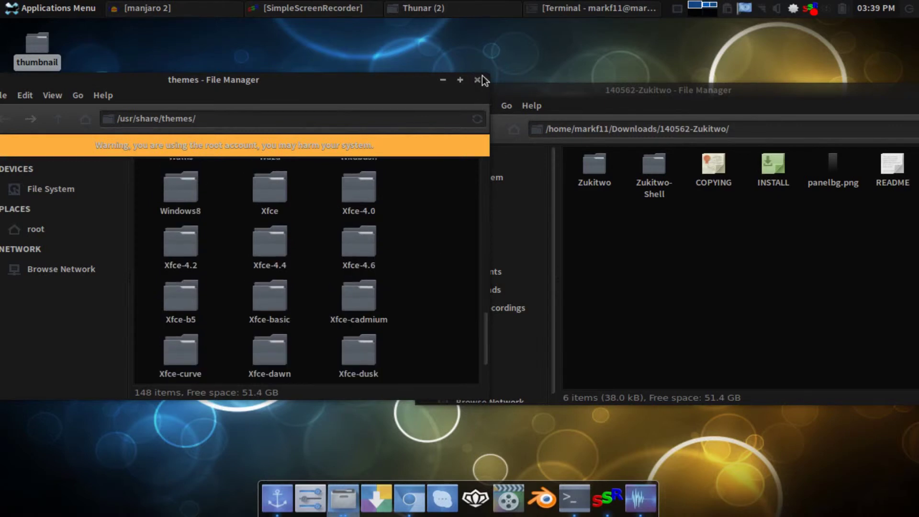
pyautogui.scroll(-5, 416, 249)
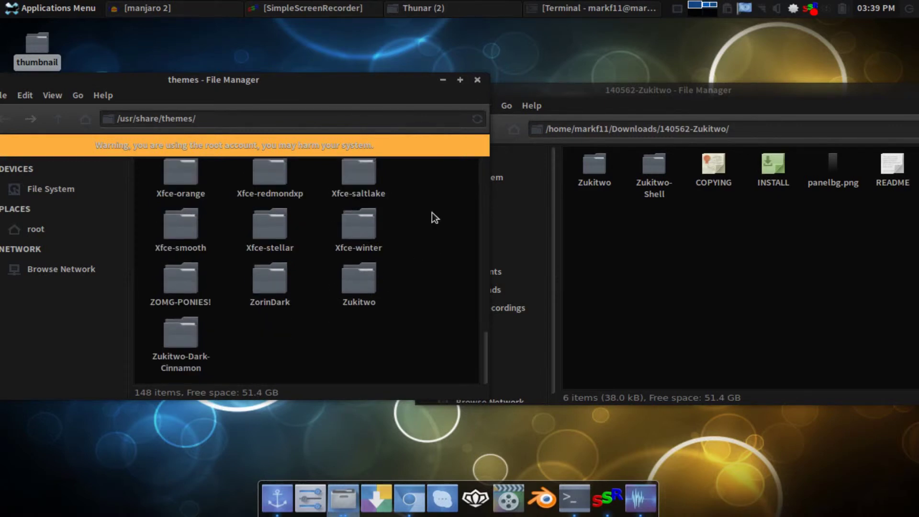
pyautogui.click(477, 84)
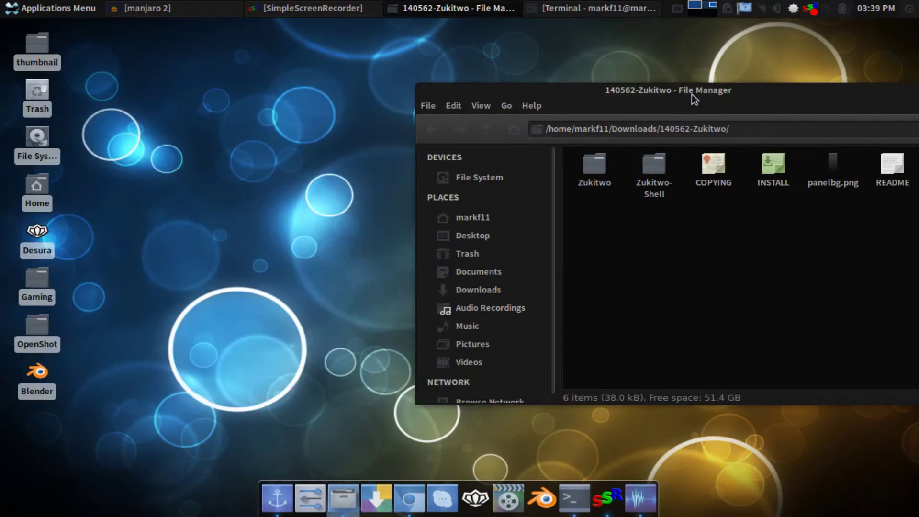
# Step: Reopen Appearance settings and apply the Zukitwo style theme
pyautogui.moveTo(691, 94); pyautogui.dragTo(536, 94)
pyautogui.click(52, 7)
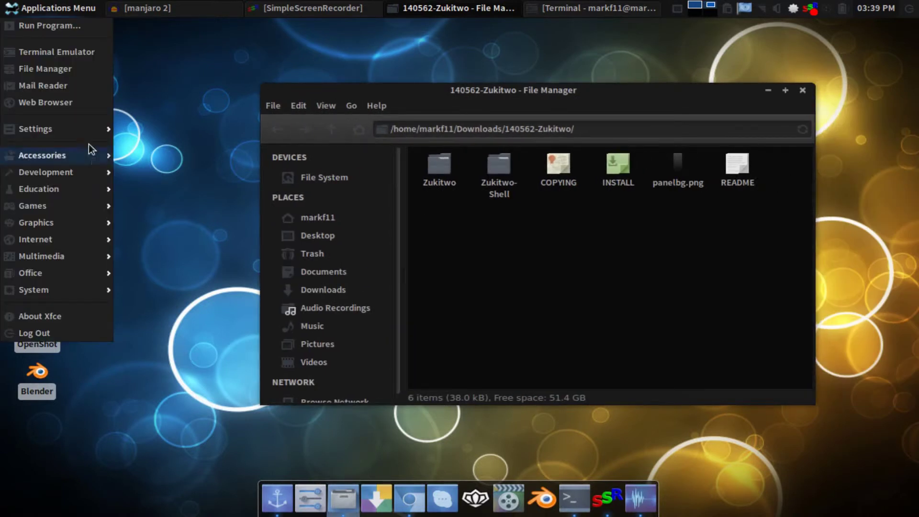
pyautogui.moveTo(91, 132)
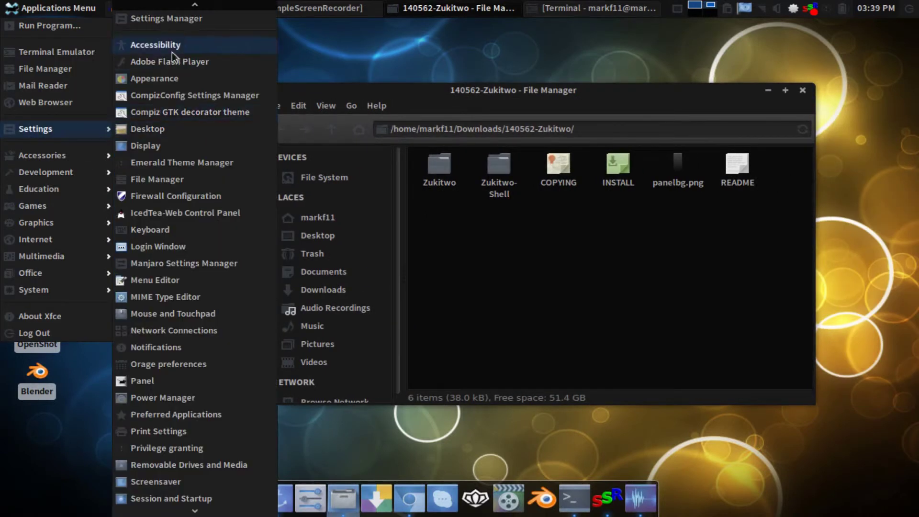
pyautogui.click(172, 77)
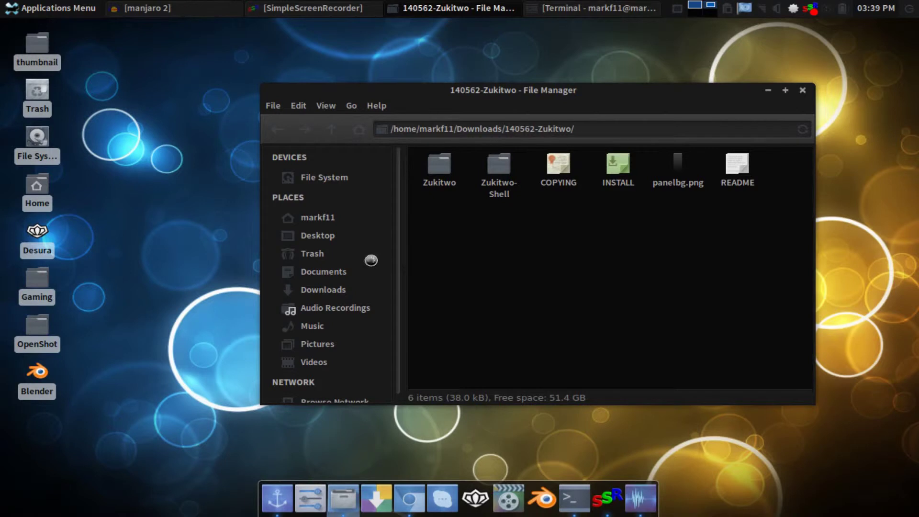
pyautogui.scroll(-15, 371, 261)
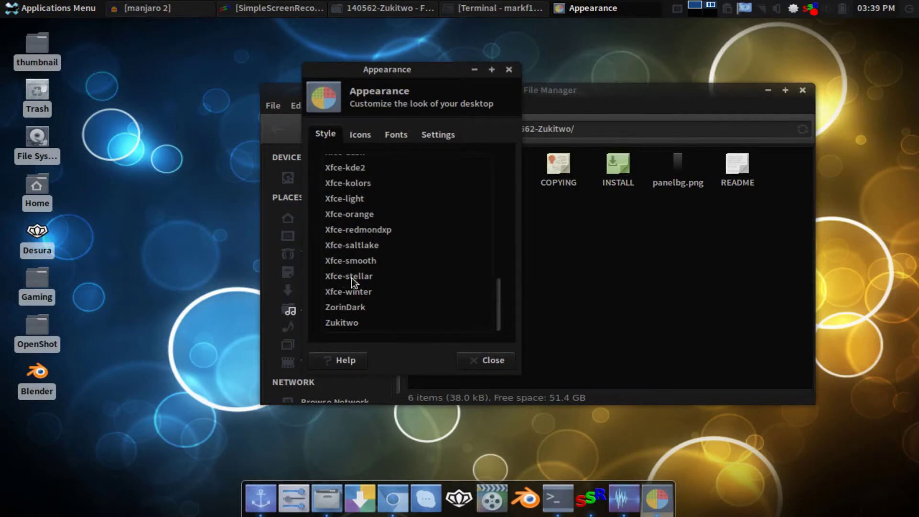
pyautogui.scroll(3, 360, 309)
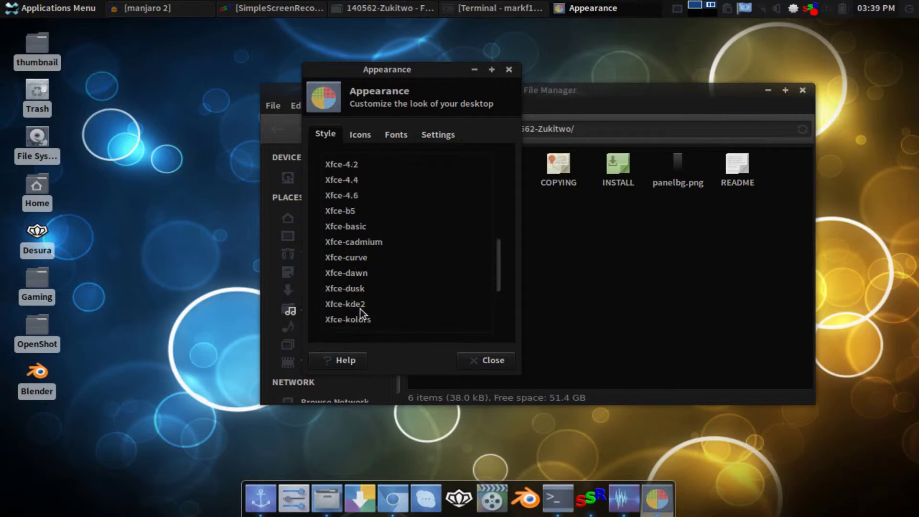
pyautogui.scroll(-3, 360, 309)
pyautogui.click(363, 323)
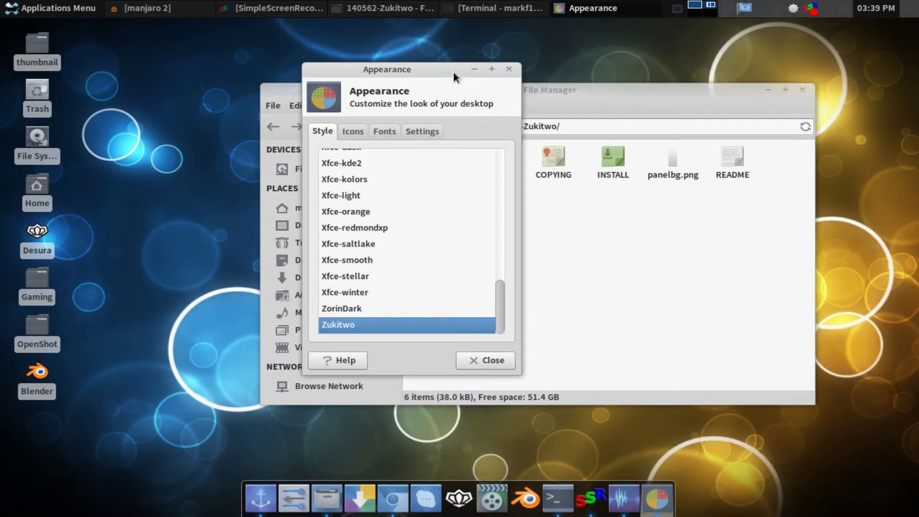
# Step: Look through the Icons theme list, then minimize the Appearance window
pyautogui.moveTo(453, 70); pyautogui.dragTo(353, 91)
pyautogui.scroll(10, 349, 230)
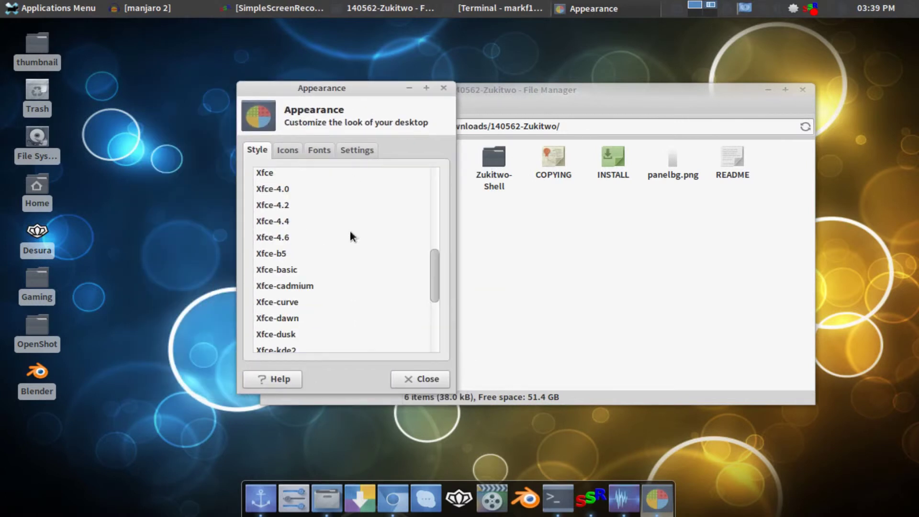
pyautogui.scroll(-10, 350, 234)
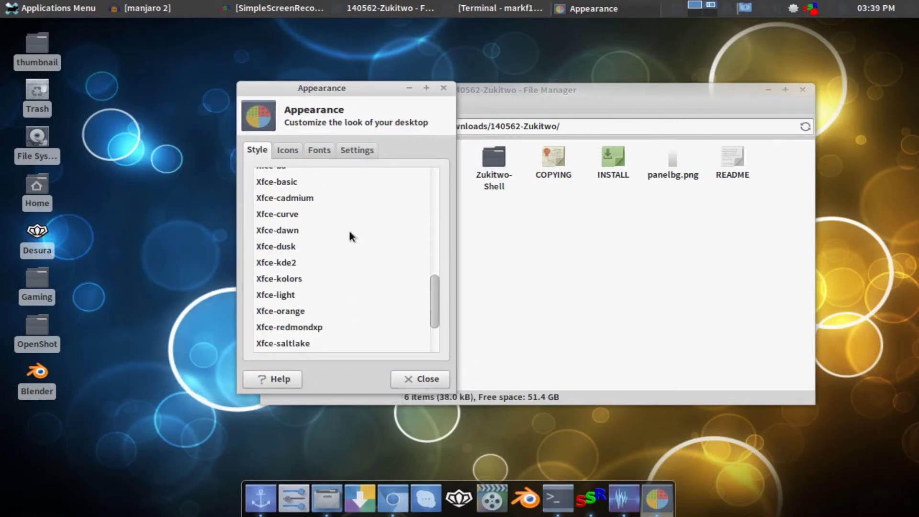
pyautogui.click(287, 149)
pyautogui.scroll(-2, 302, 308)
pyautogui.scroll(2, 302, 308)
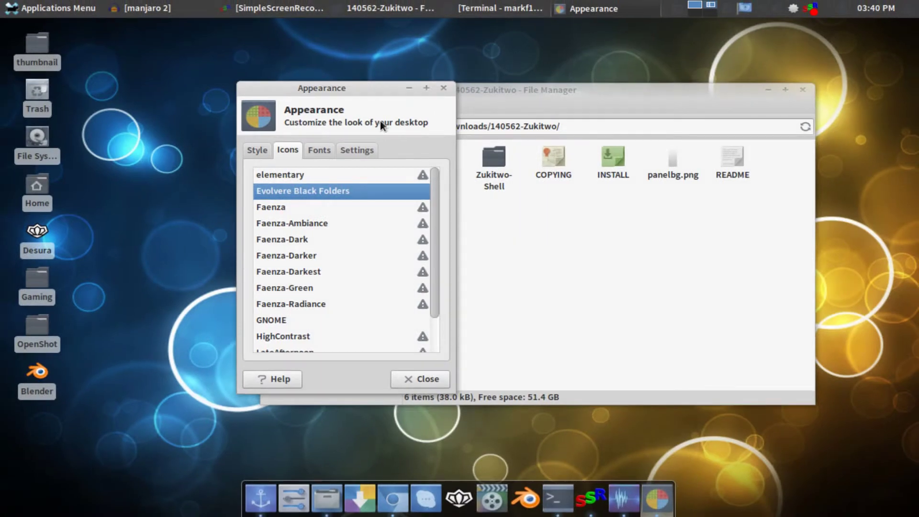
pyautogui.click(409, 89)
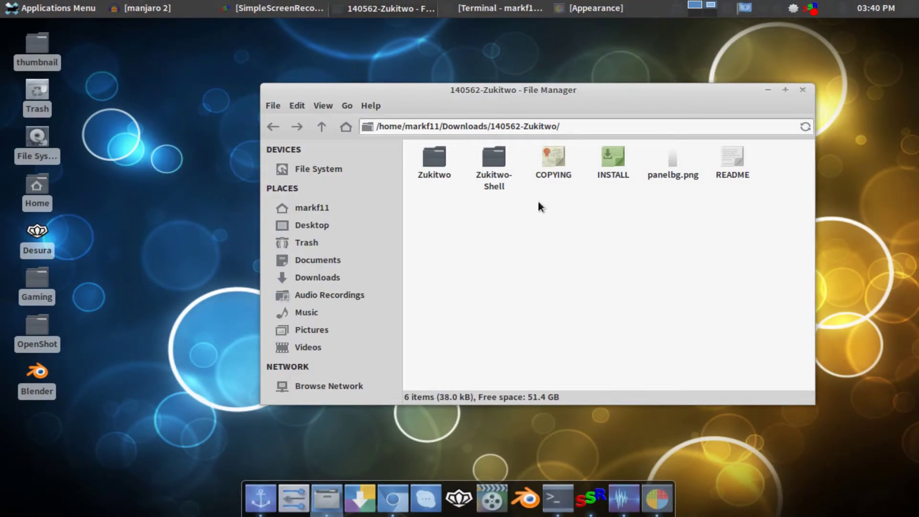
# Step: Show the Downloads folder in Thunar and bring up the workspace overview
pyautogui.moveTo(526, 93); pyautogui.dragTo(528, 92)
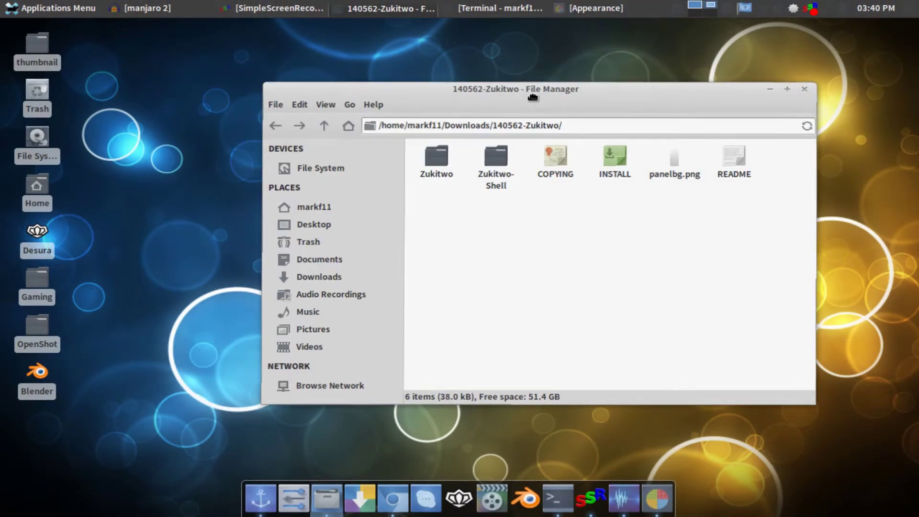
pyautogui.click(326, 274)
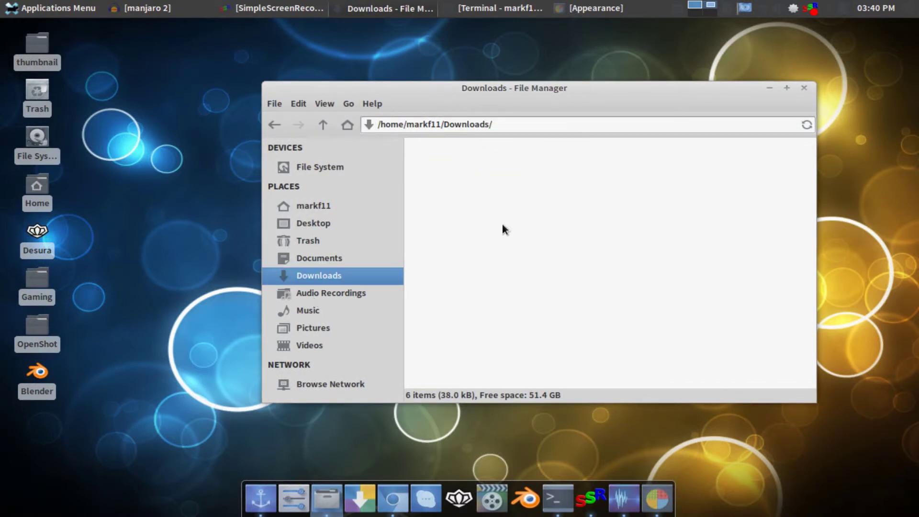
pyautogui.click(707, 300)
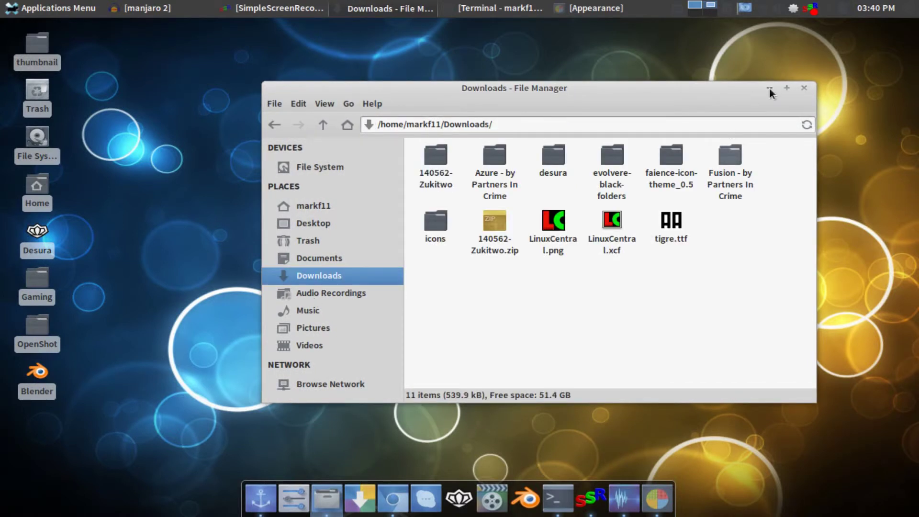
pyautogui.press('super+e')
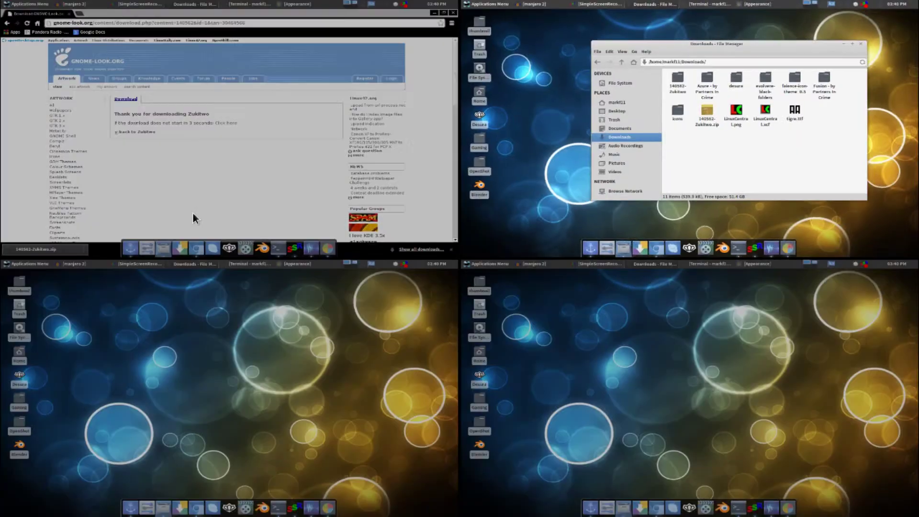
# Step: In the browser workspace, browse gnome-look.org's Icons category and open the content search form
pyautogui.click(195, 215)
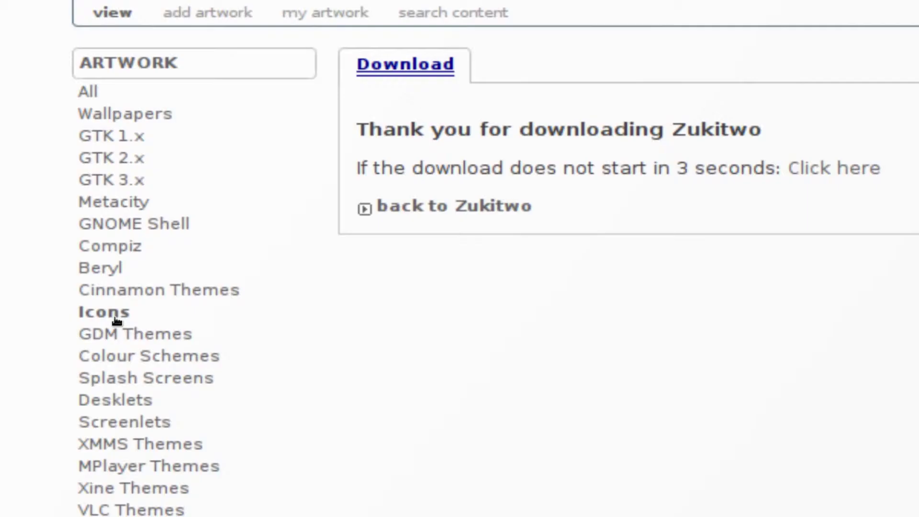
pyautogui.click(116, 320)
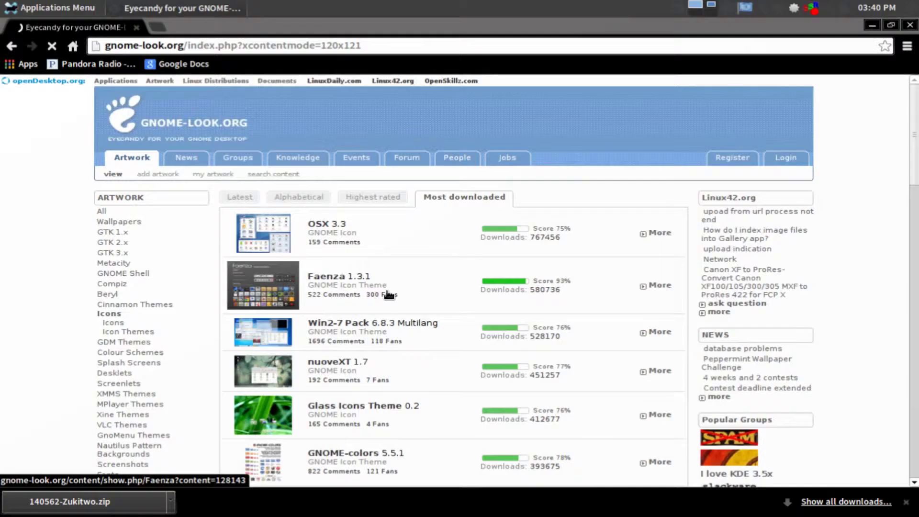
pyautogui.scroll(-3, 386, 257)
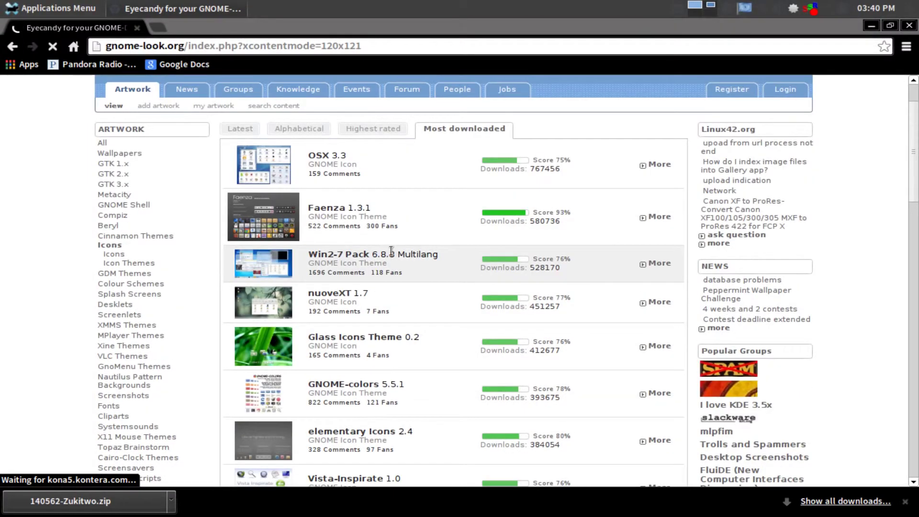
pyautogui.scroll(-7, 337, 189)
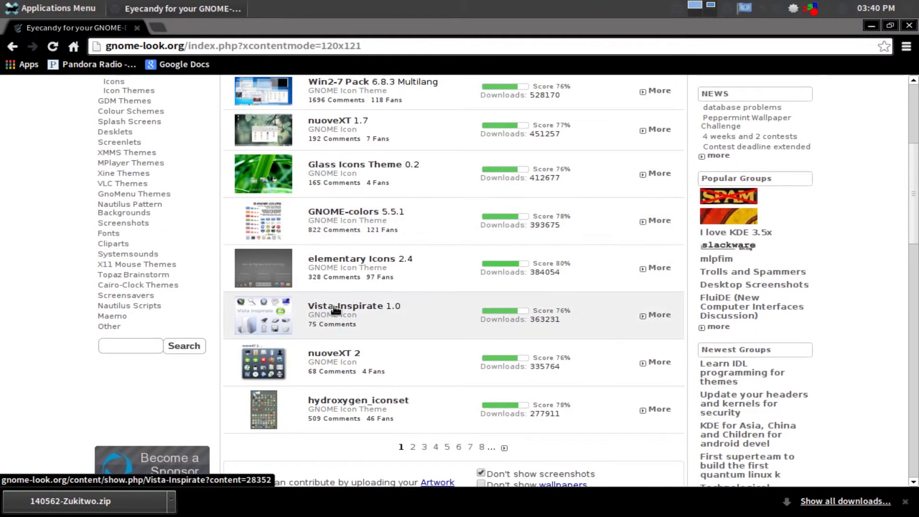
pyautogui.scroll(10, 407, 332)
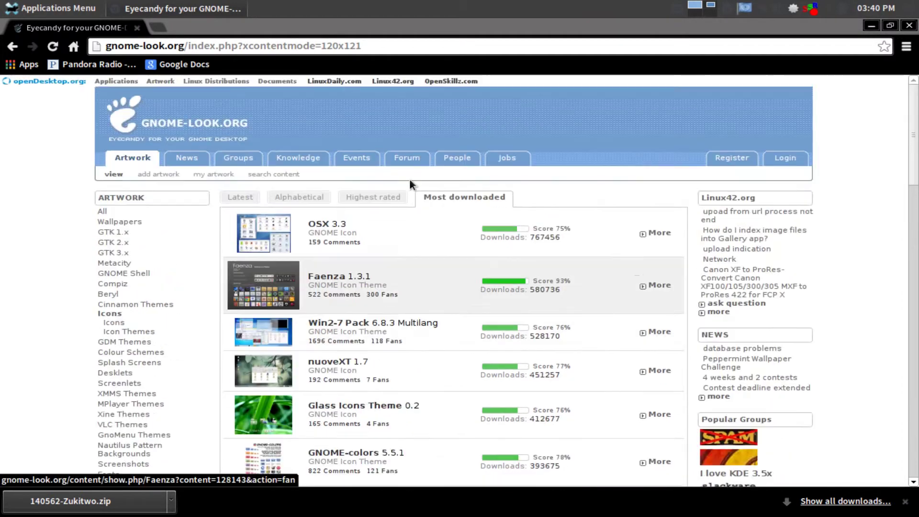
pyautogui.click(274, 174)
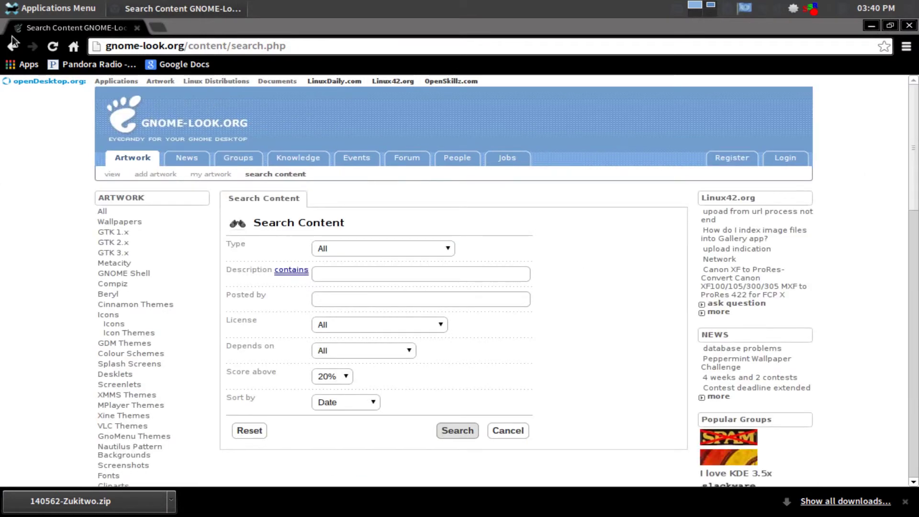
# Step: Search descriptions for 'faenza cupertino' and scroll through the results
pyautogui.click(324, 276)
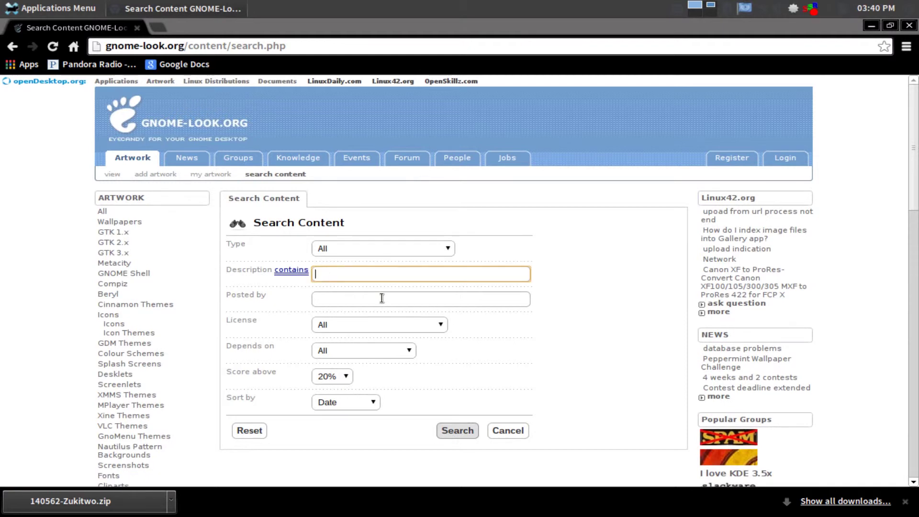
pyautogui.write('c')
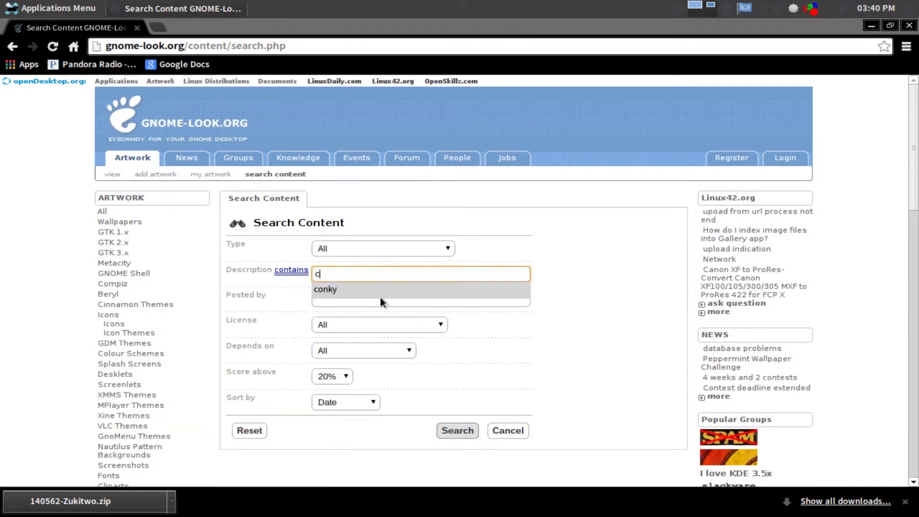
pyautogui.press('BackSpace')
pyautogui.write('faenx')
pyautogui.press('BackSpace')
pyautogui.write('za ')
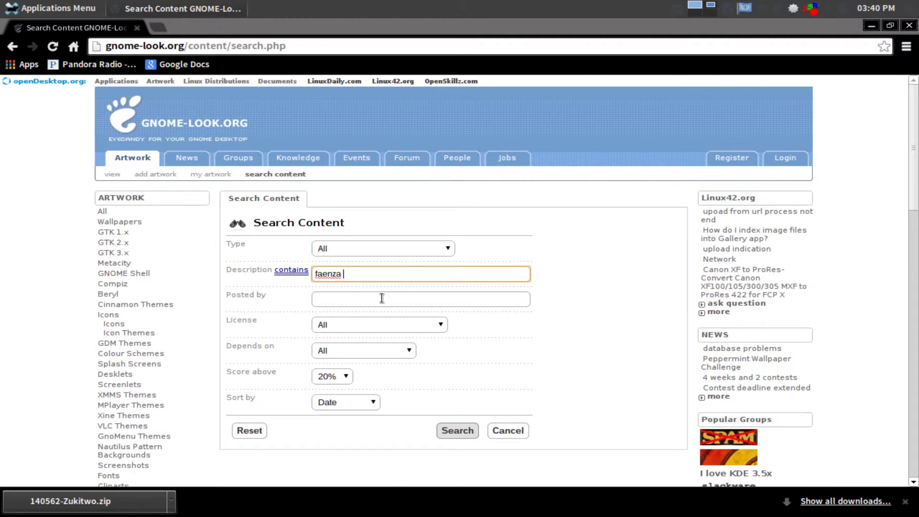
pyautogui.write('cupertino')
pyautogui.press('Return')
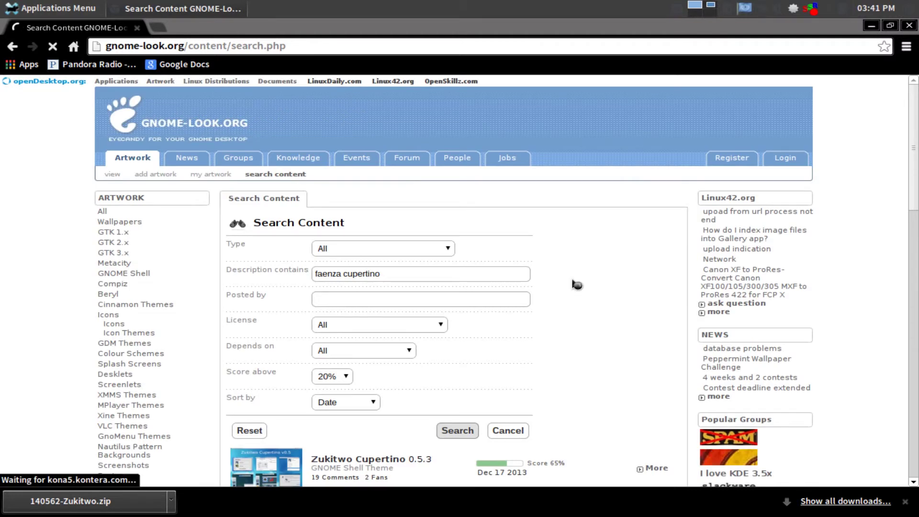
pyautogui.scroll(-3, 487, 298)
pyautogui.scroll(-2, 355, 322)
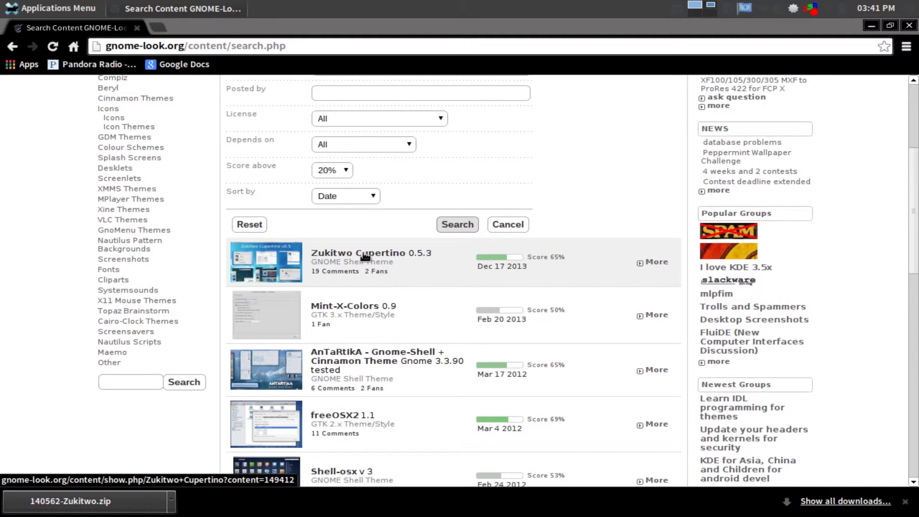
pyautogui.scroll(-2, 366, 257)
# Step: Open the Zukitwo Cupertino theme page and look through its screenshots
pyautogui.click(390, 184)
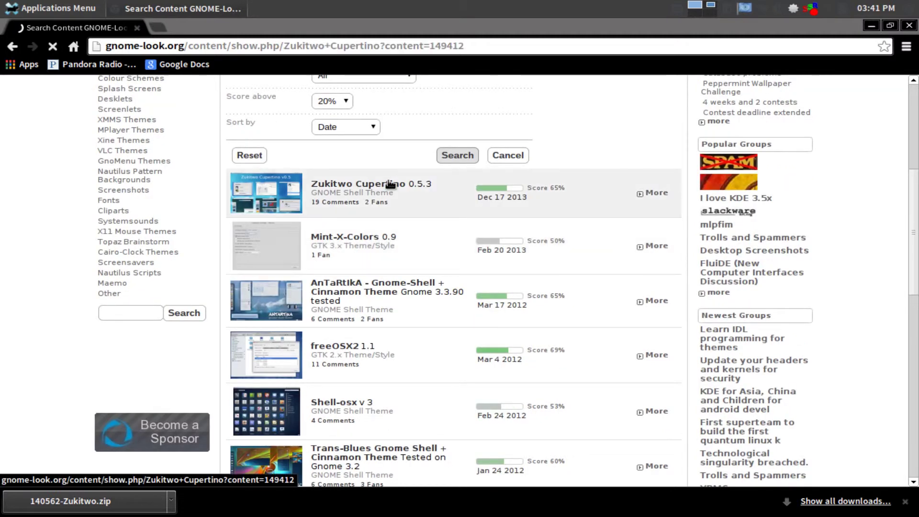
pyautogui.scroll(-2, 480, 246)
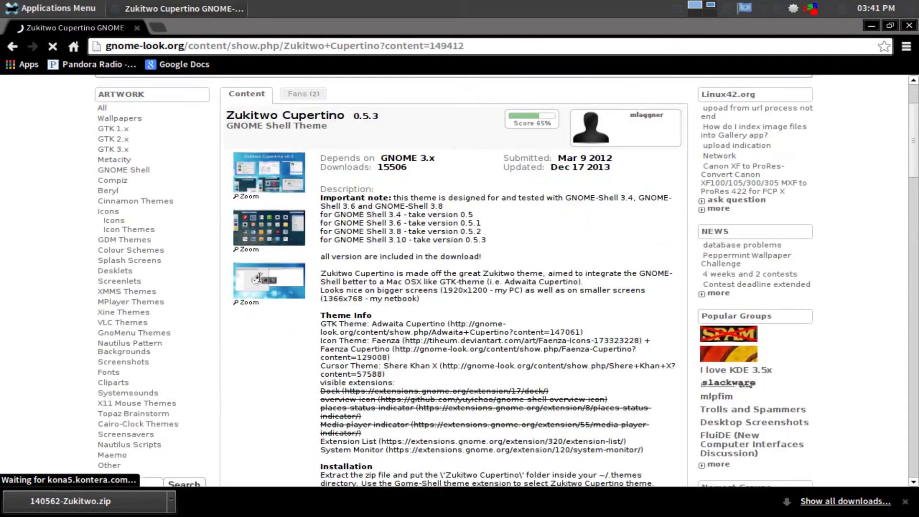
pyautogui.click(259, 276)
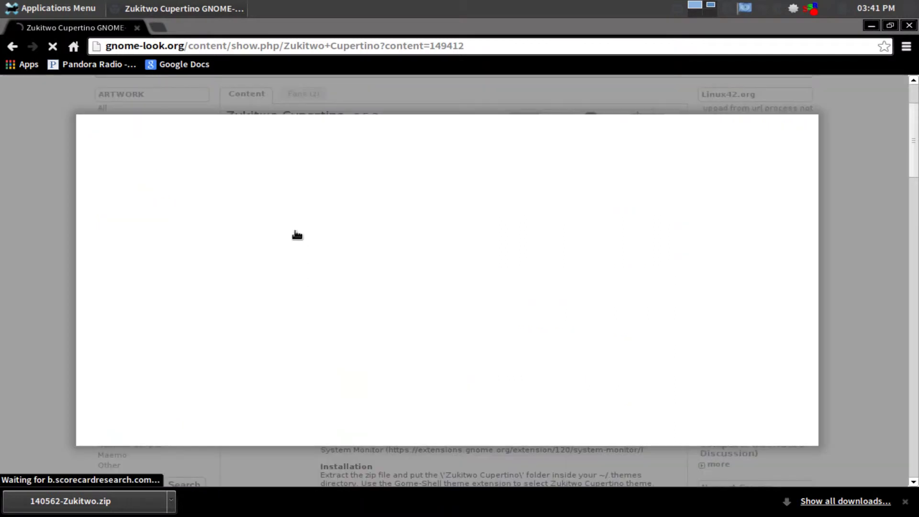
pyautogui.scroll(-2, 791, 277)
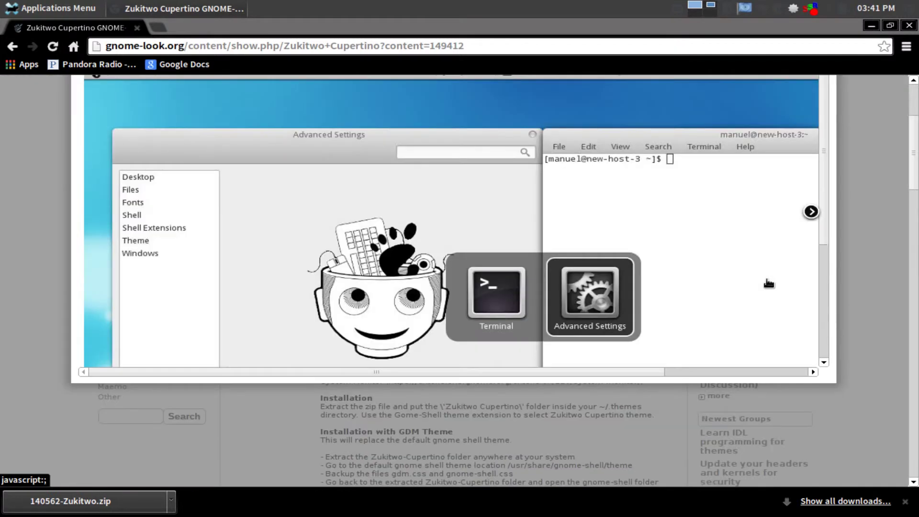
pyautogui.click(813, 219)
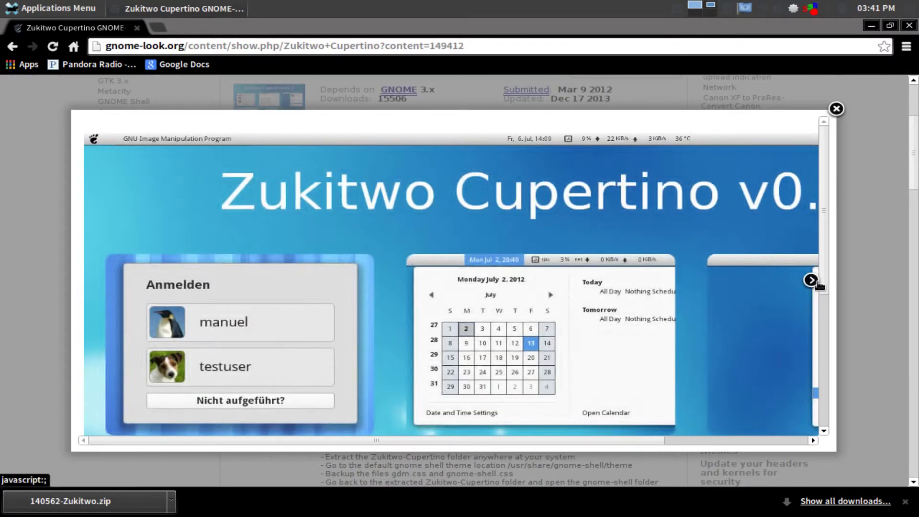
pyautogui.click(817, 284)
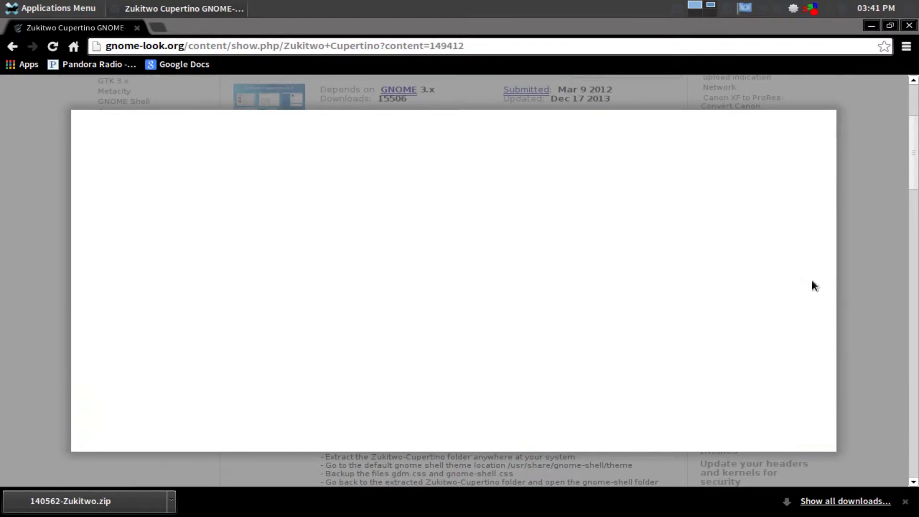
pyautogui.scroll(-3, 506, 266)
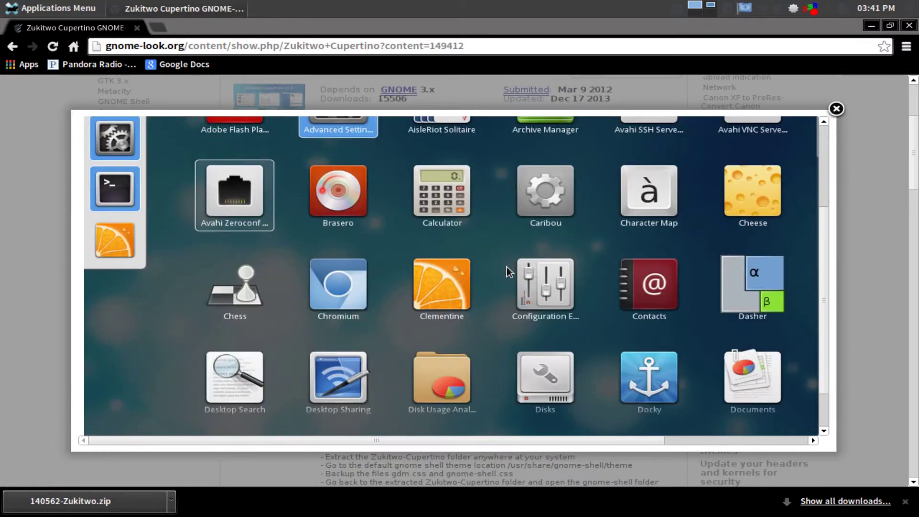
pyautogui.scroll(-5, 507, 266)
pyautogui.scroll(6, 509, 267)
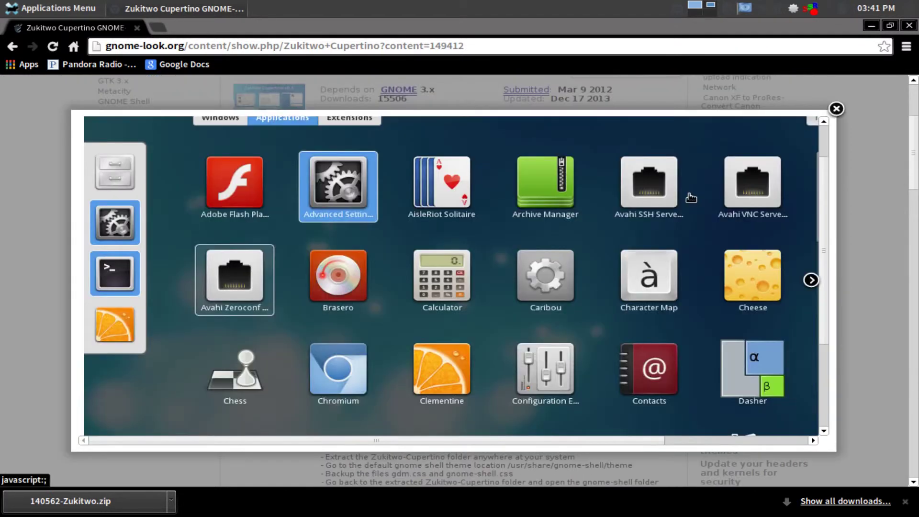
pyautogui.click(806, 138)
# Step: Download the Zukitwo Cupertino archive, 149412-Zukitwo_Cupertino.zip
pyautogui.scroll(-8, 475, 243)
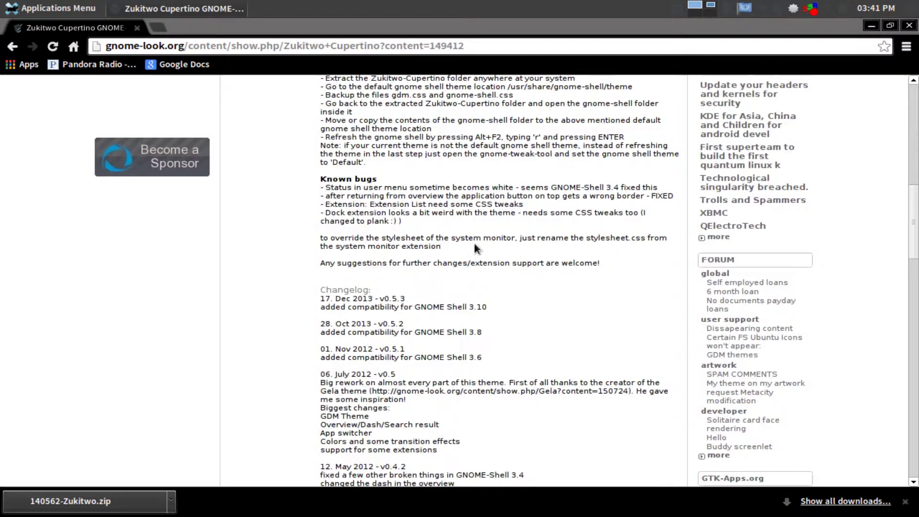
pyautogui.scroll(-10, 474, 247)
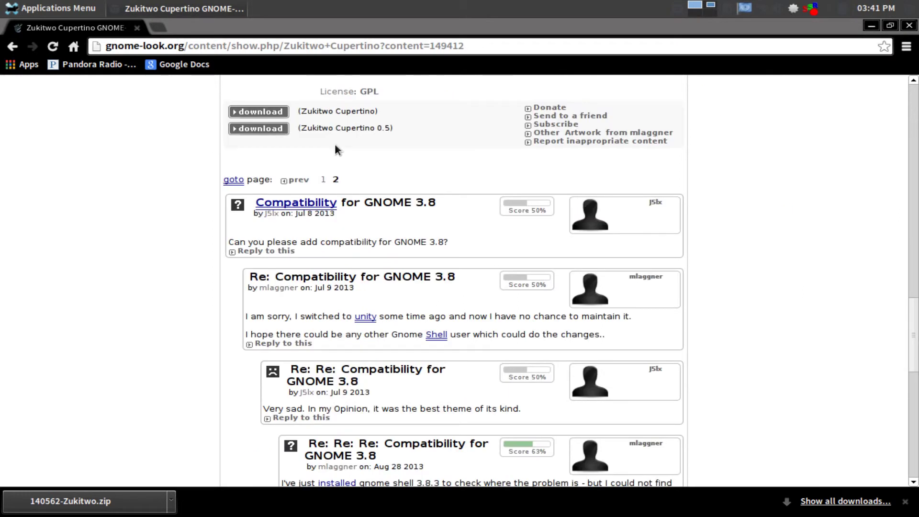
pyautogui.scroll(1, 335, 146)
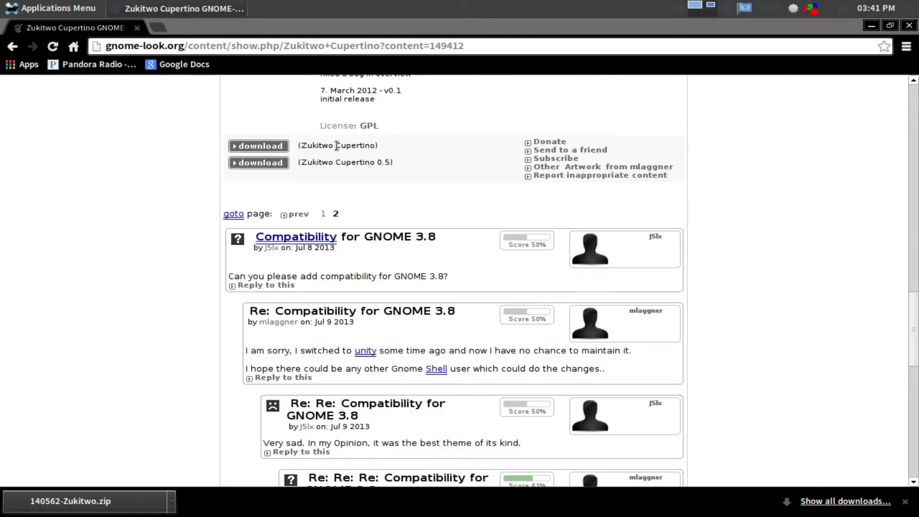
pyautogui.click(259, 146)
pyautogui.moveTo(546, 244)
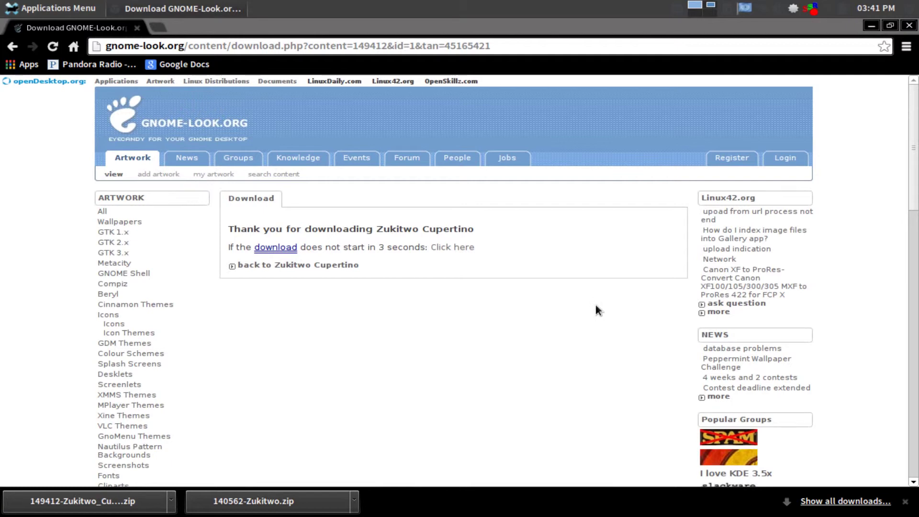
# Step: In the Downloads workspace, extract 149412-Zukitwo_Cupertino.zip in place
pyautogui.press('super+e')
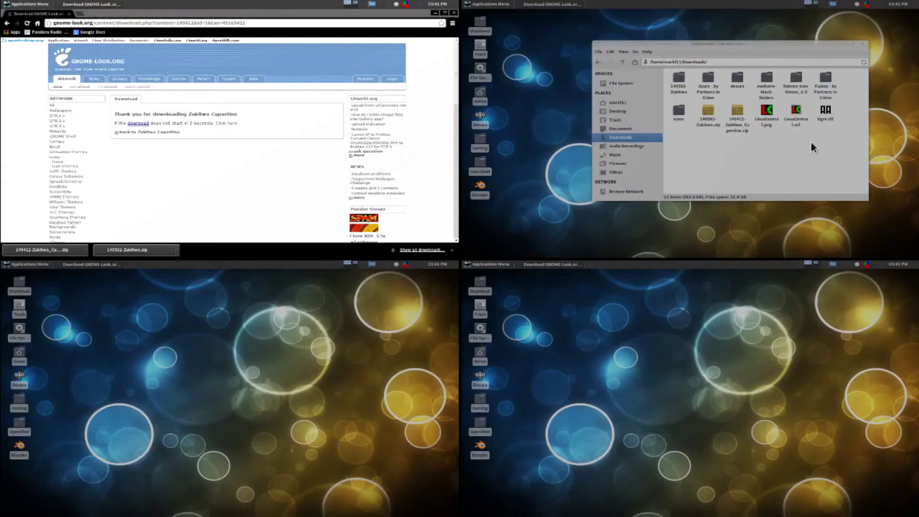
pyautogui.click(811, 142)
pyautogui.press('super+e')
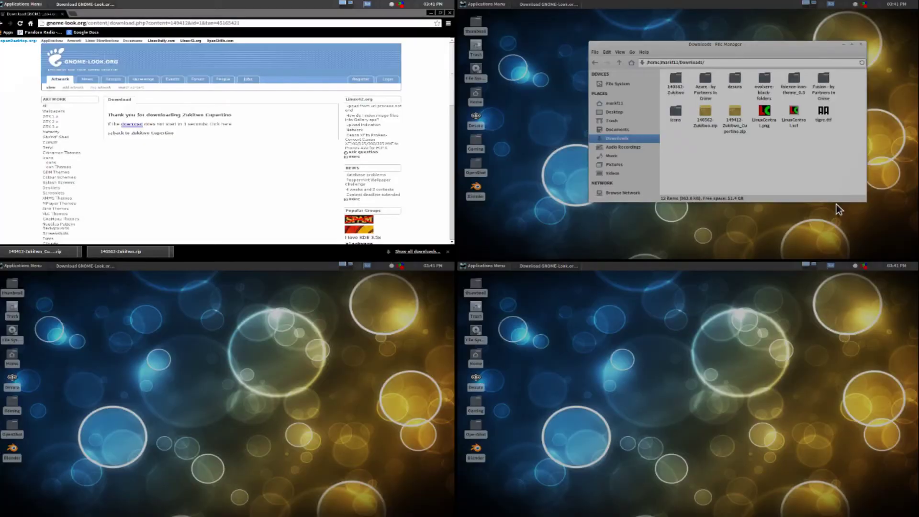
pyautogui.click(837, 204)
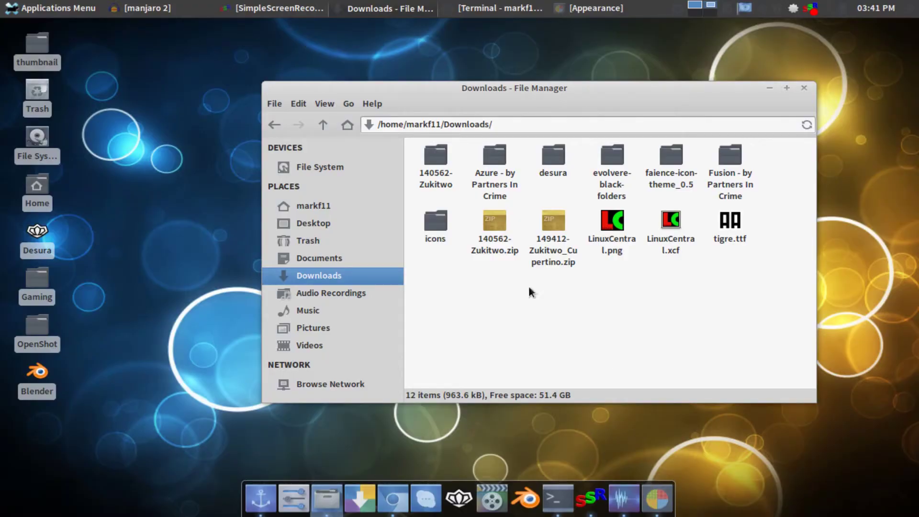
pyautogui.click(547, 237)
pyautogui.rightClick(547, 237)
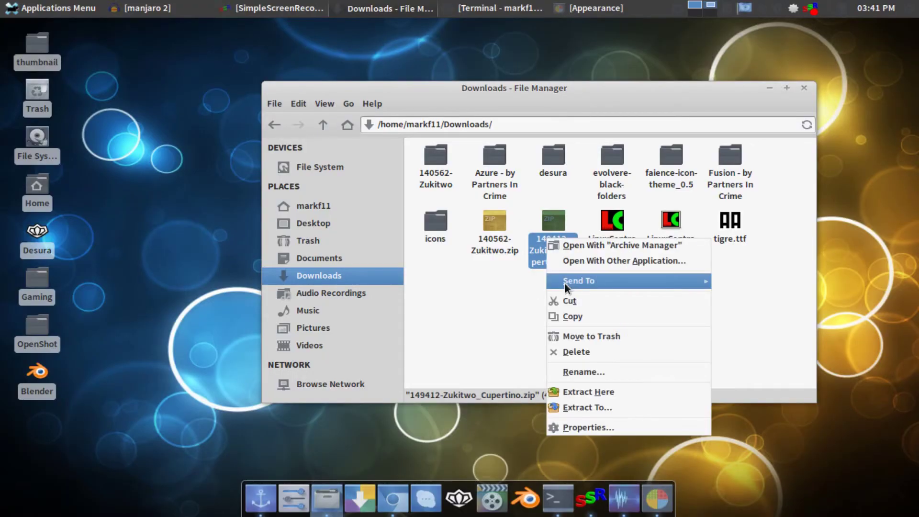
pyautogui.click(565, 391)
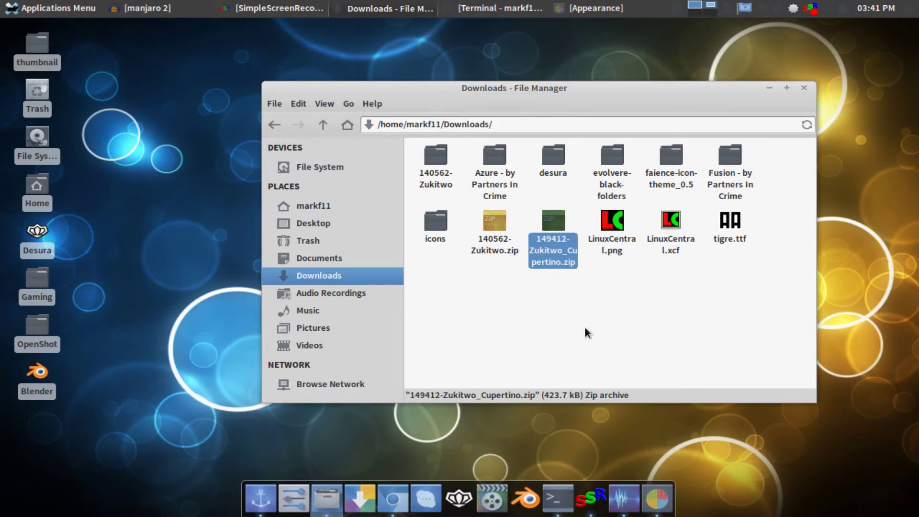
pyautogui.click(586, 329)
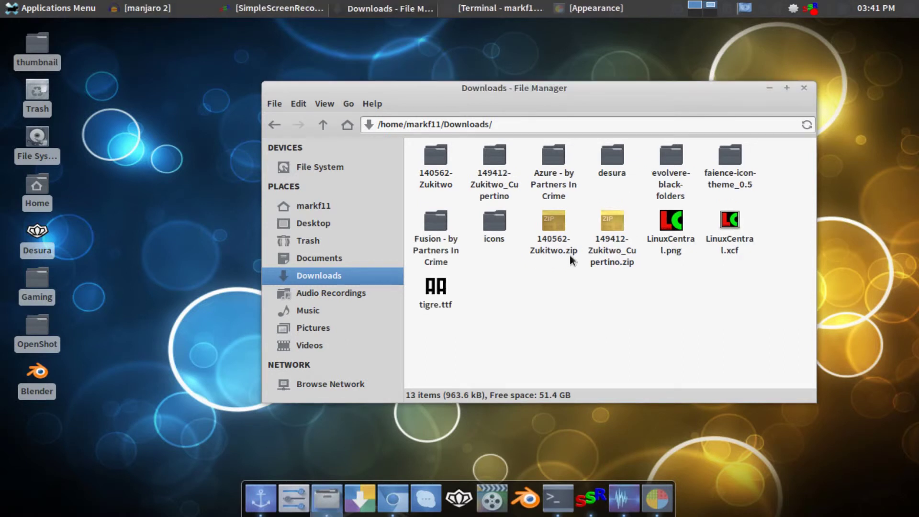
# Step: Inside the 149412-Zukitwo_Cupertino folder, extract Zukitwo-Cupertino_v0.5.1.zip in place
pyautogui.doubleClick(498, 152)
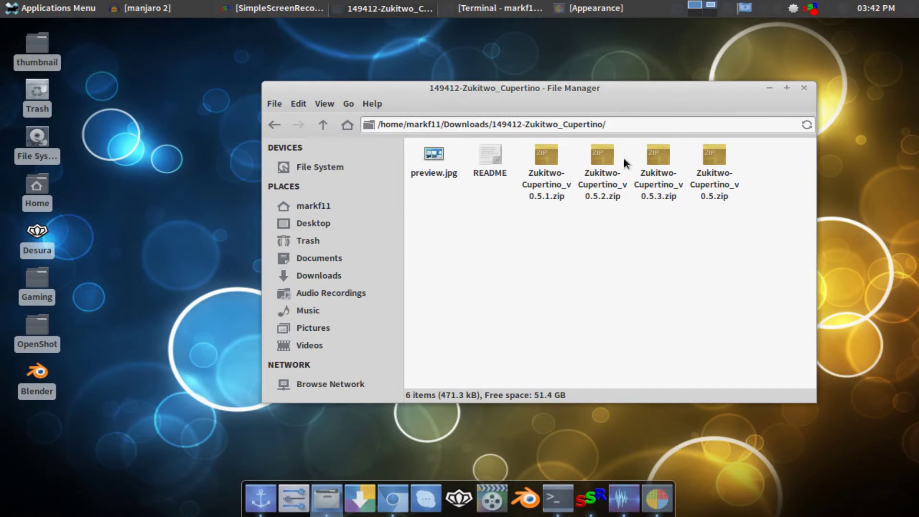
pyautogui.click(276, 123)
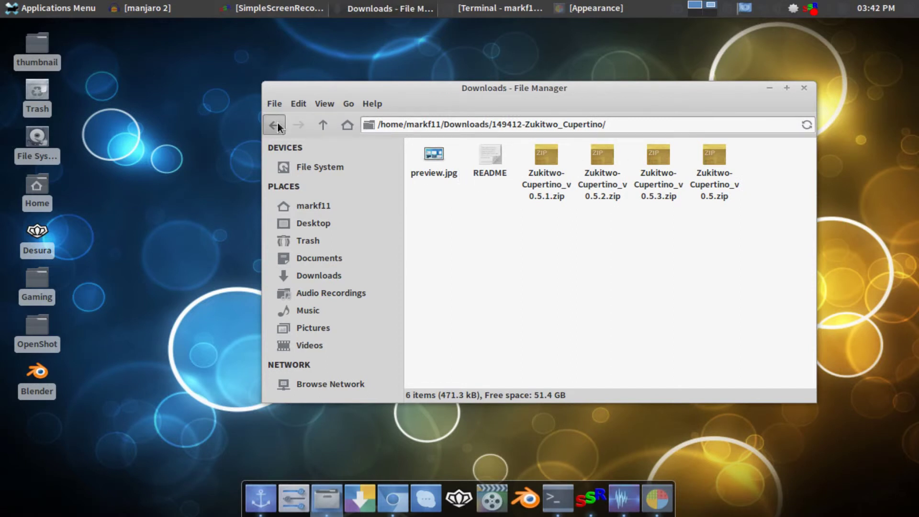
pyautogui.click(498, 248)
pyautogui.doubleClick(502, 167)
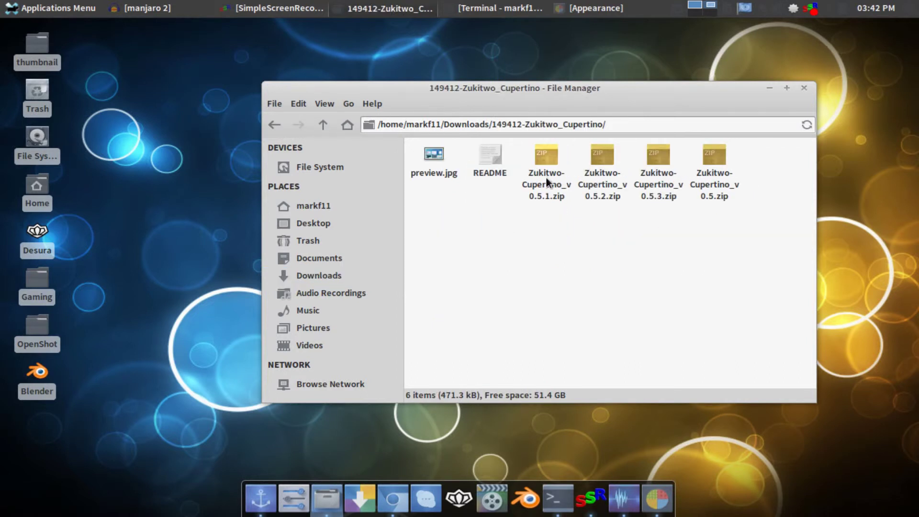
pyautogui.rightClick(553, 163)
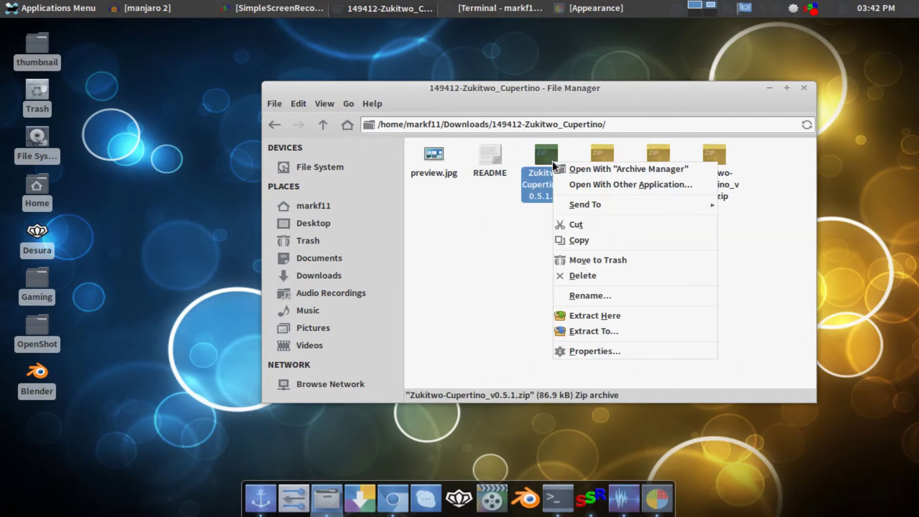
pyautogui.click(585, 314)
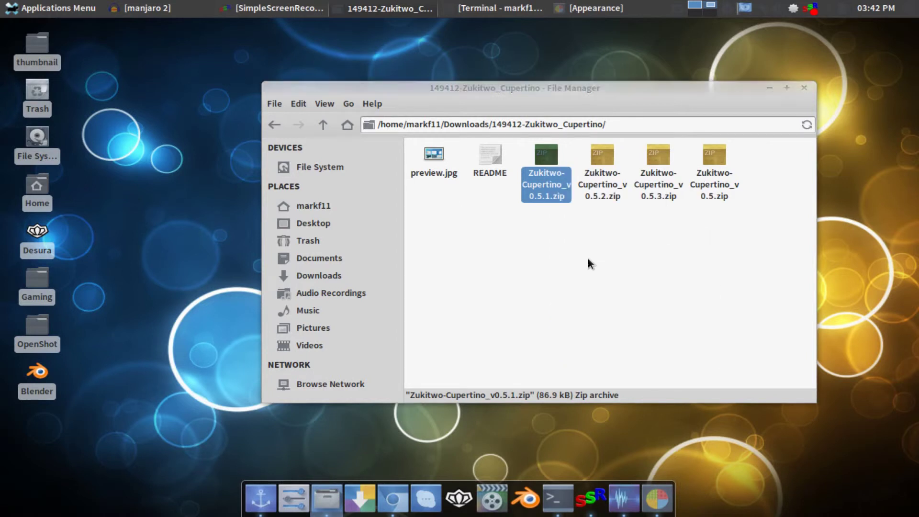
pyautogui.click(512, 219)
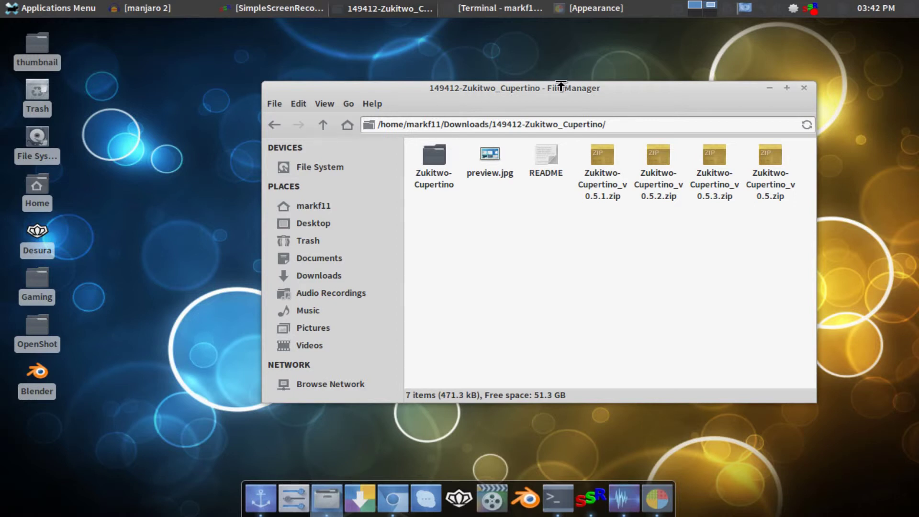
pyautogui.moveTo(561, 91); pyautogui.dragTo(627, 82)
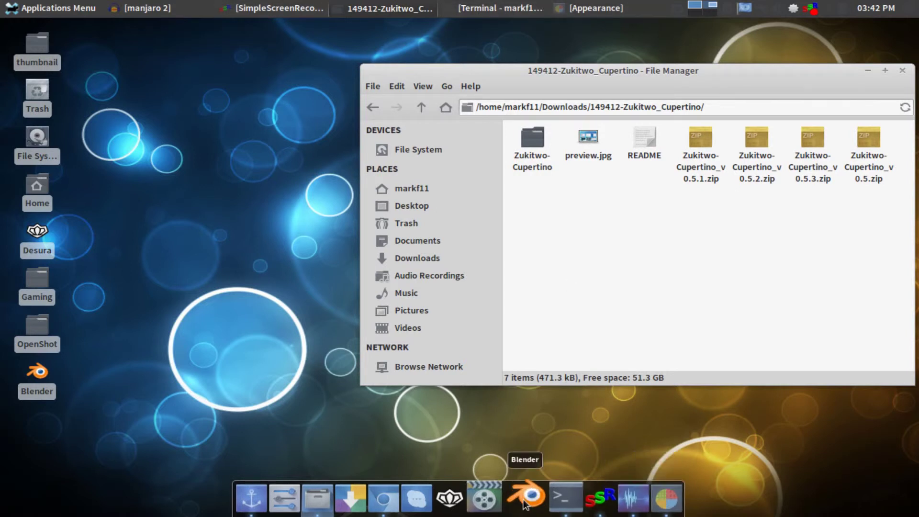
# Step: Paste and run 'sudo thunar' in the terminal, try the password, then close that terminal
pyautogui.click(325, 505)
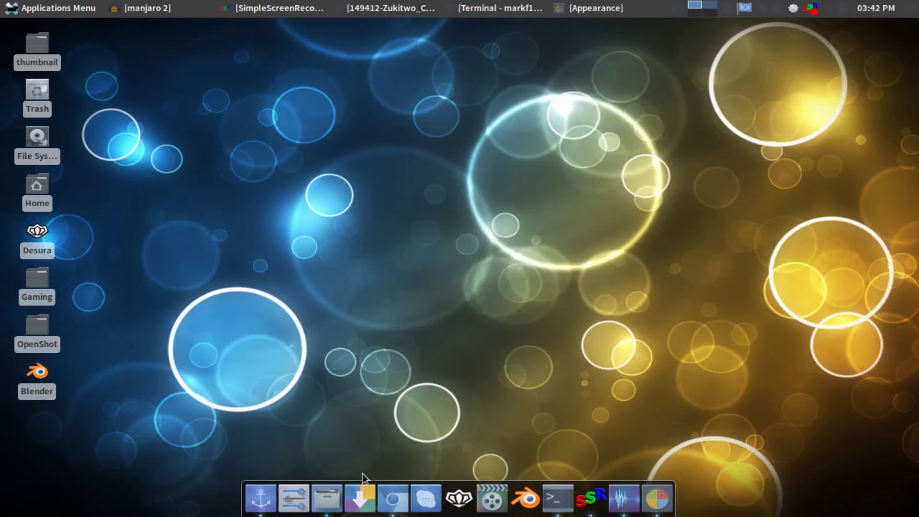
pyautogui.click(323, 493)
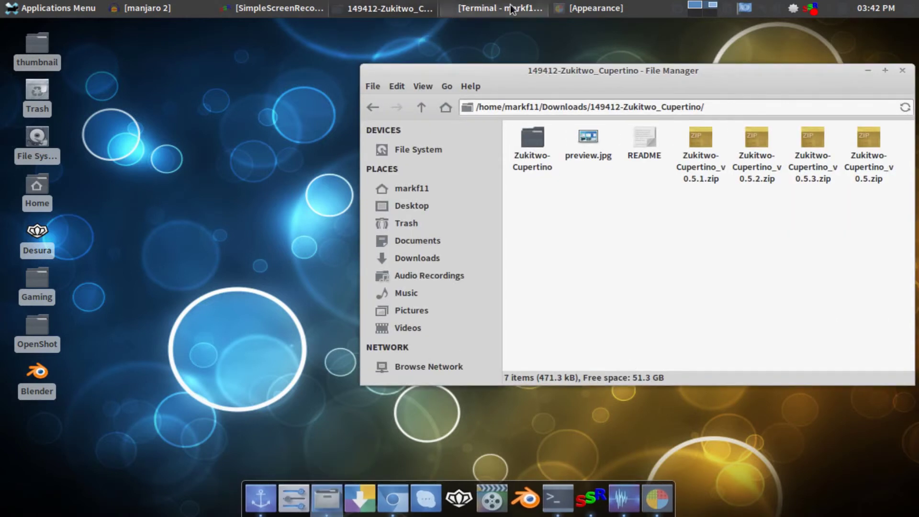
pyautogui.click(478, 8)
pyautogui.moveTo(459, 92); pyautogui.dragTo(343, 102)
pyautogui.rightClick(345, 102)
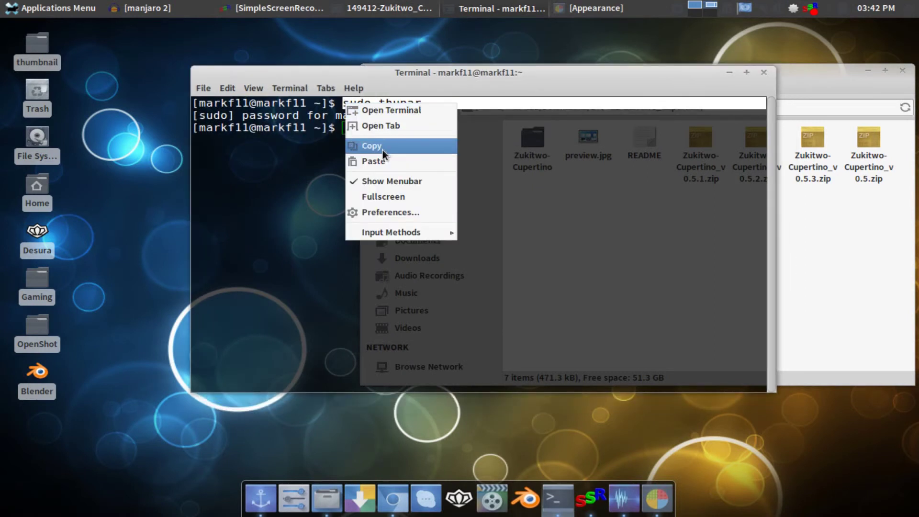
pyautogui.click(383, 146)
pyautogui.rightClick(378, 140)
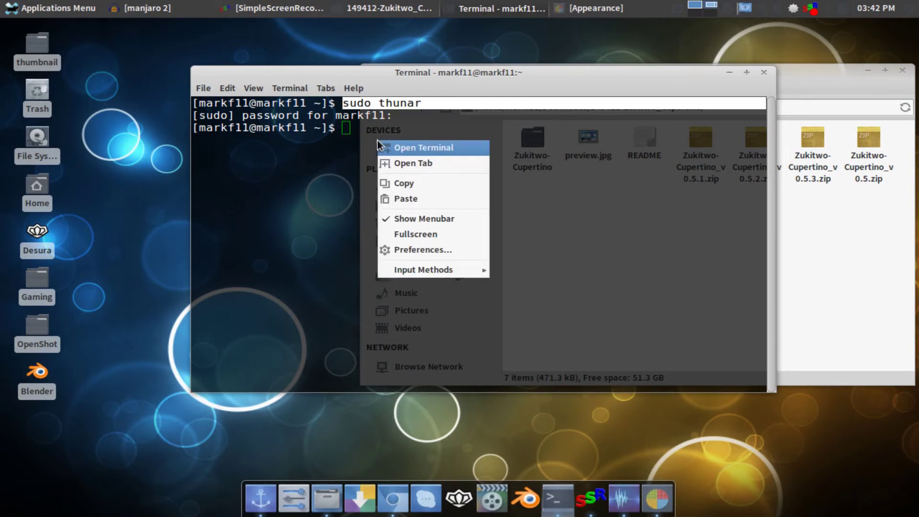
pyautogui.click(401, 200)
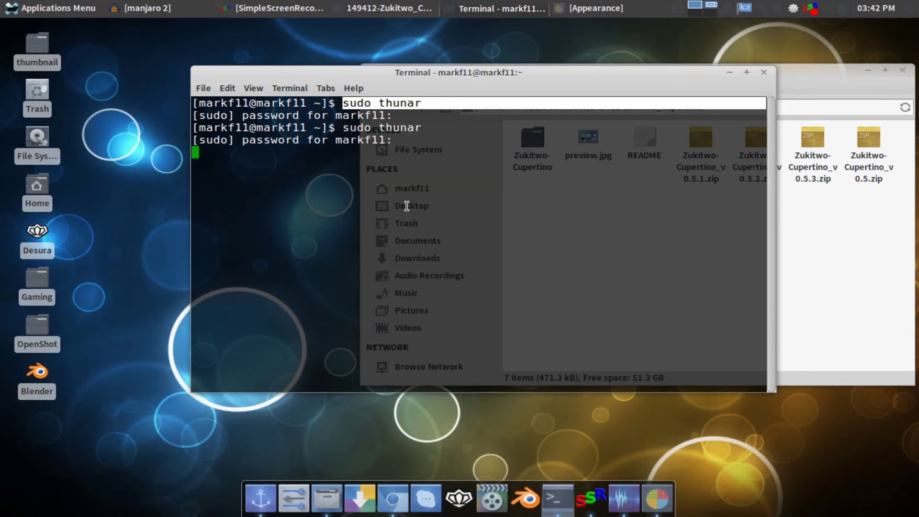
pyautogui.write('mSorry, try again.')
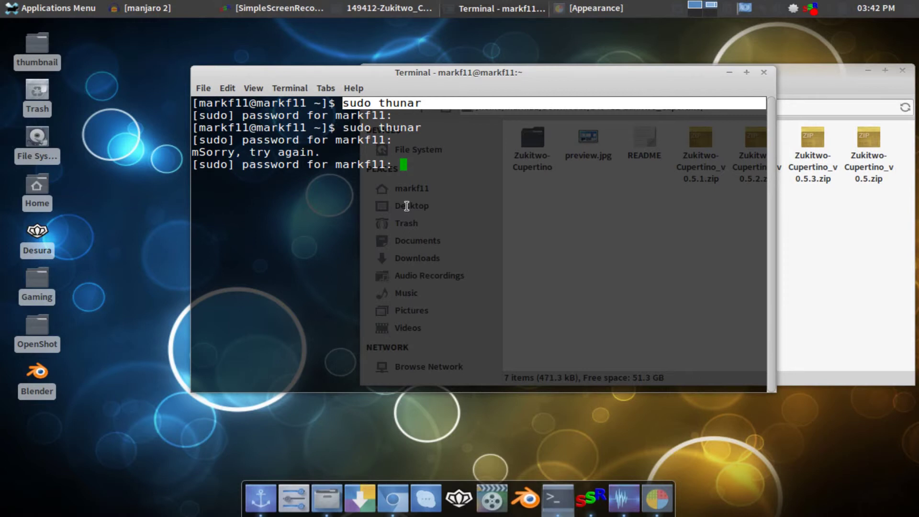
pyautogui.press('Return')
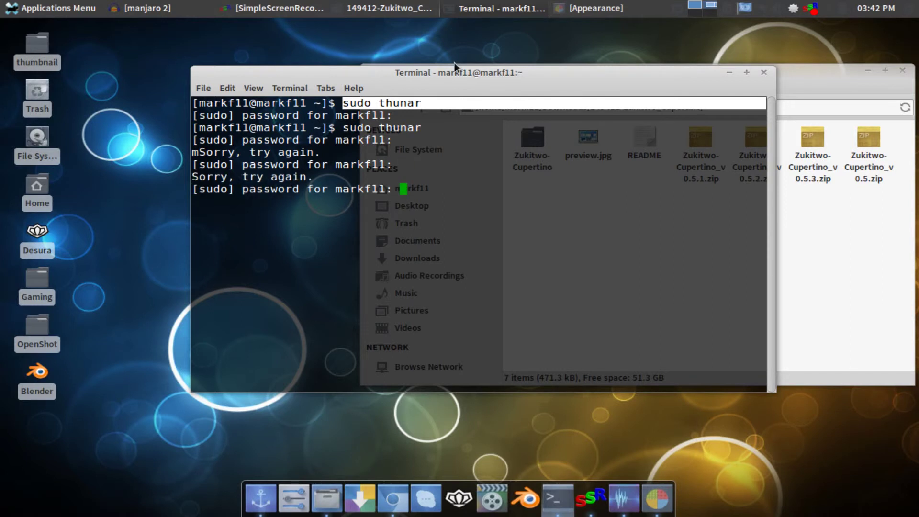
pyautogui.moveTo(454, 79); pyautogui.dragTo(402, 69)
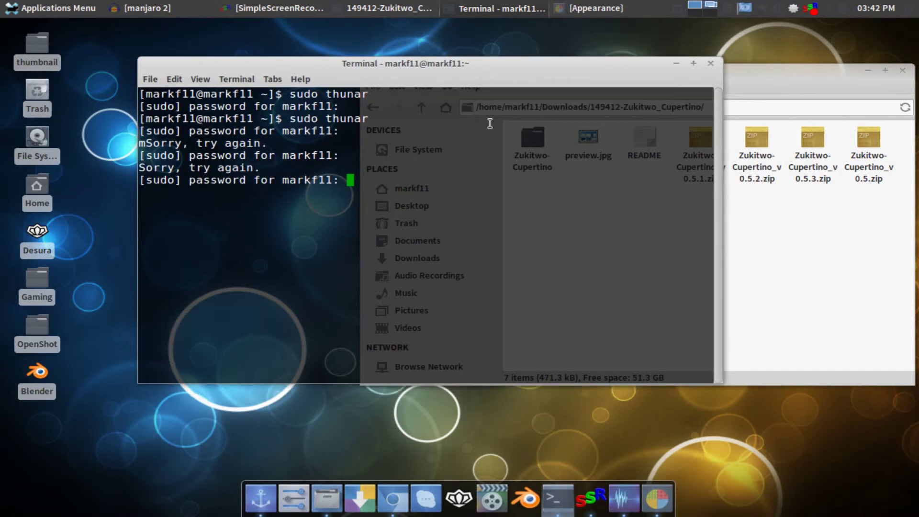
pyautogui.click(716, 67)
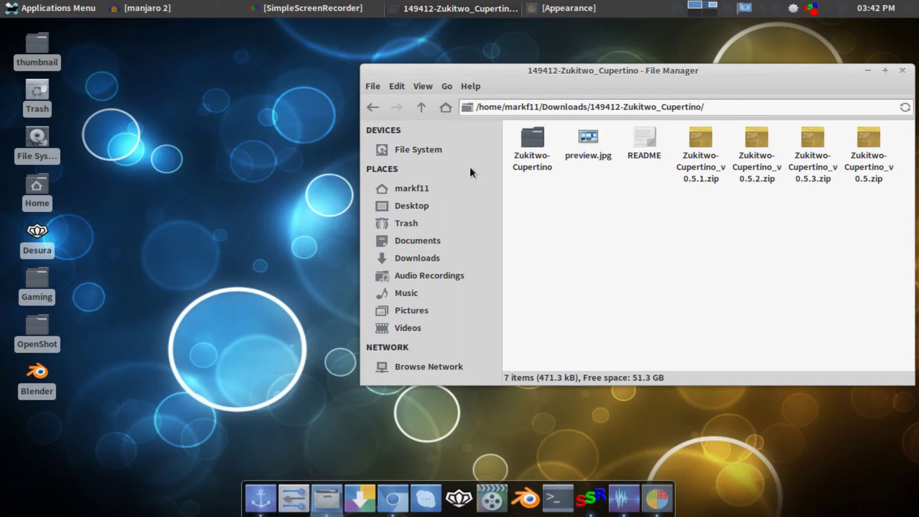
# Step: In a new terminal, run 'sudo thunar' and enter the account password
pyautogui.hotkey('ctrl', 'alt', 't')
pyautogui.write('su')
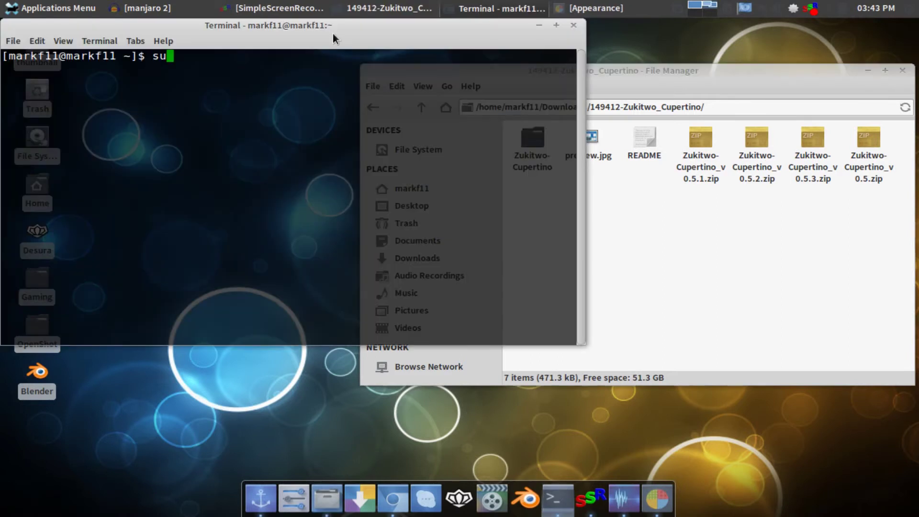
pyautogui.write('do thunar')
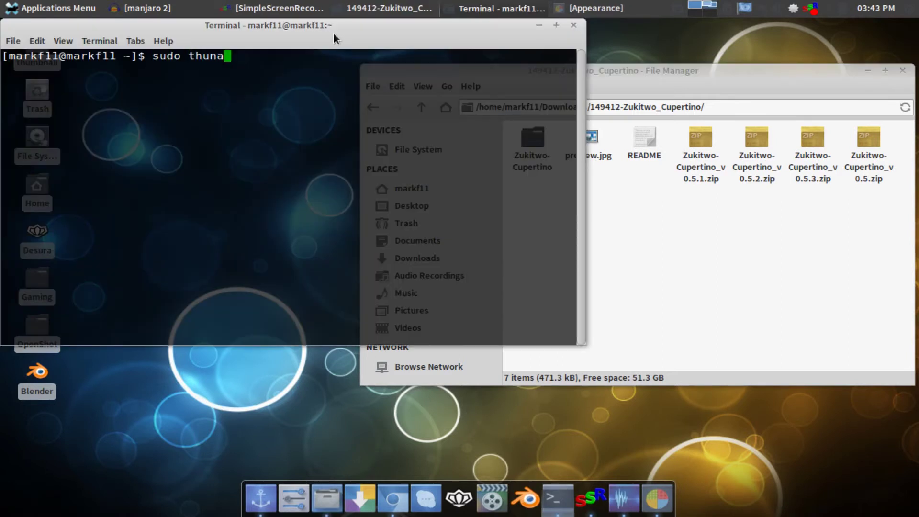
pyautogui.press('Return')
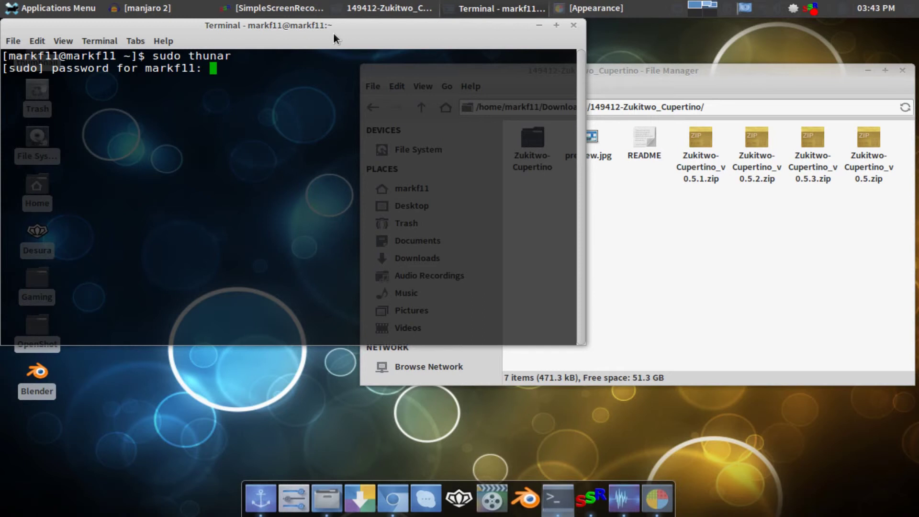
pyautogui.press('Return')
# Step: Navigate the root file manager from File System through usr and share into themes
pyautogui.moveTo(333, 35); pyautogui.dragTo(381, 60)
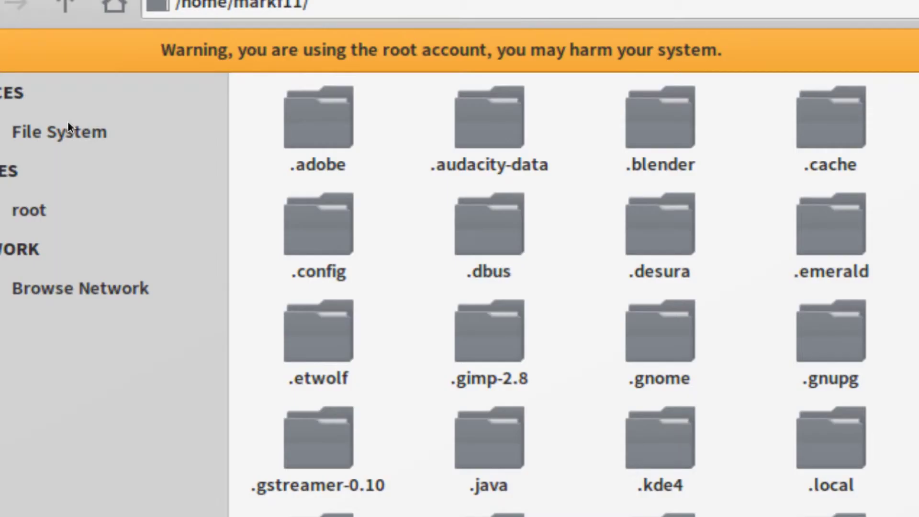
pyautogui.click(68, 126)
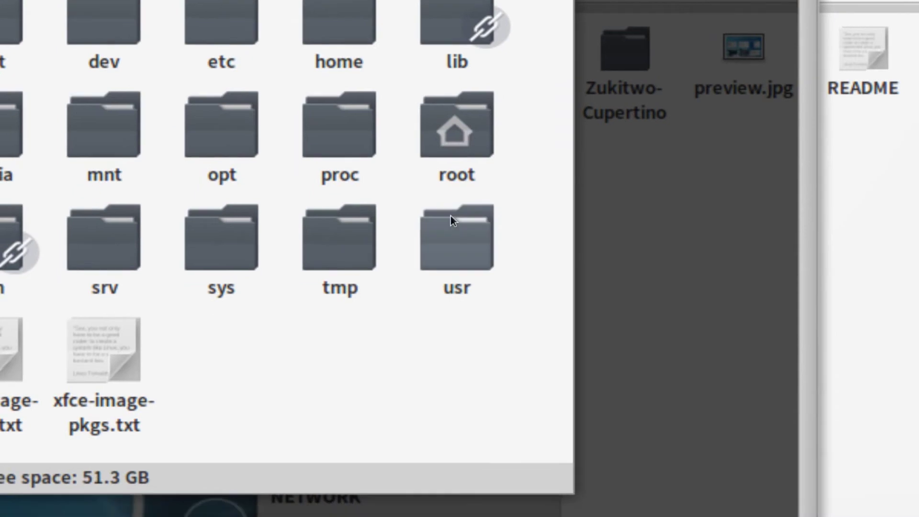
pyautogui.doubleClick(453, 221)
pyautogui.click(307, 19)
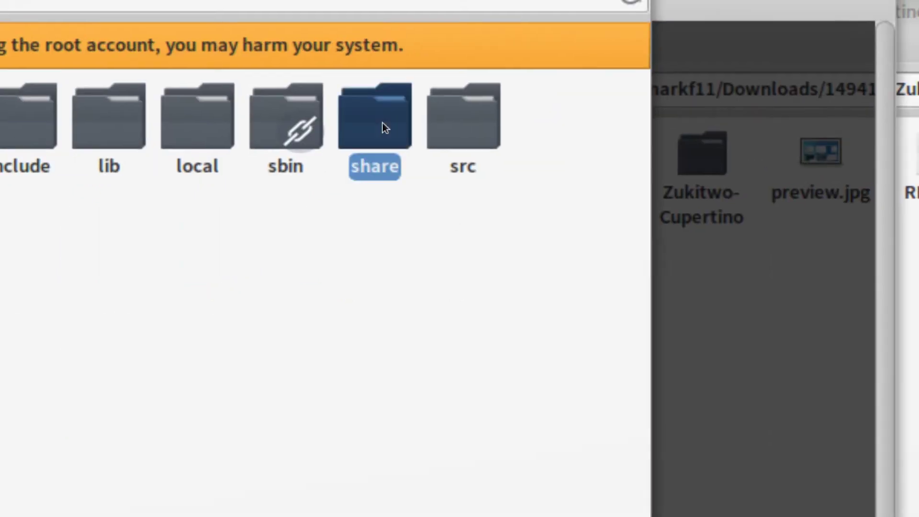
pyautogui.doubleClick(385, 128)
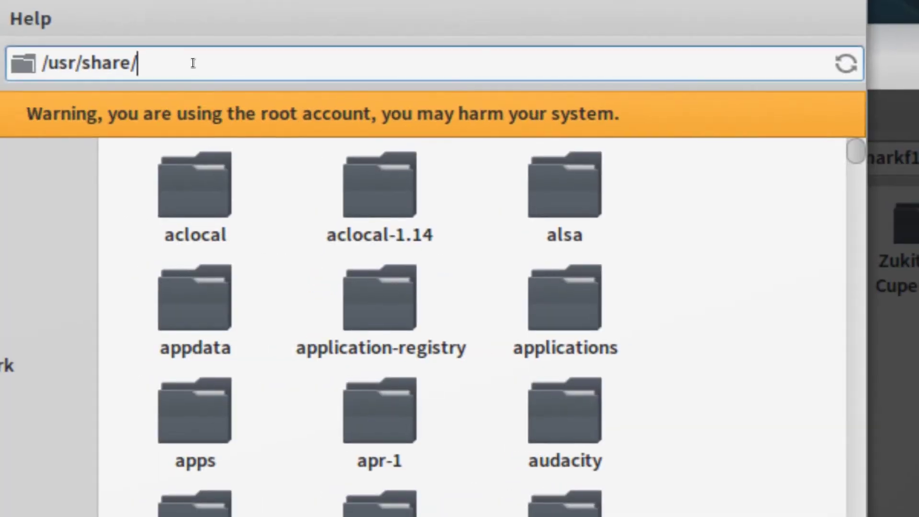
pyautogui.write('themes/')
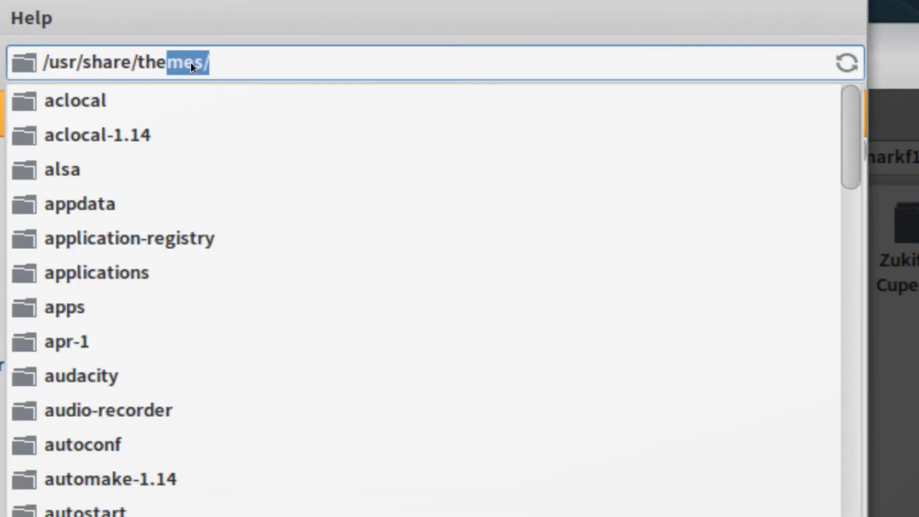
pyautogui.press('Return')
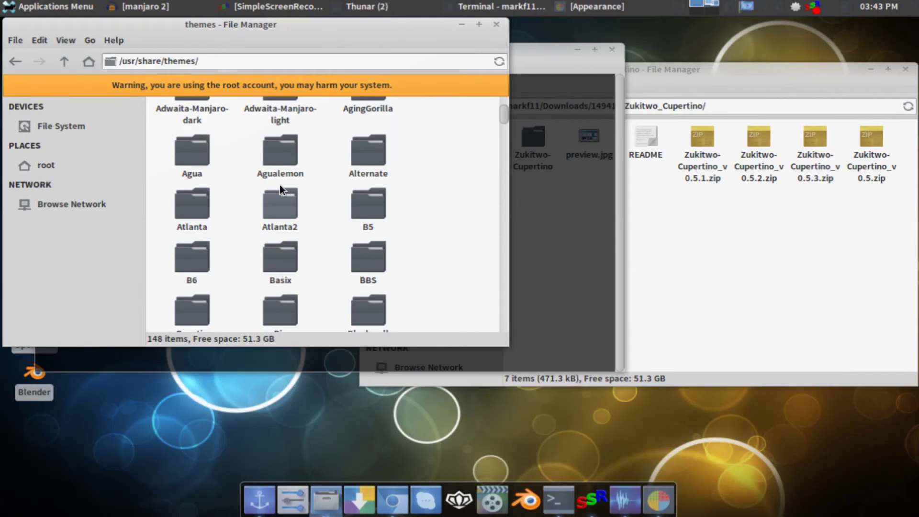
pyautogui.scroll(1, 285, 222)
pyautogui.scroll(-3, 285, 221)
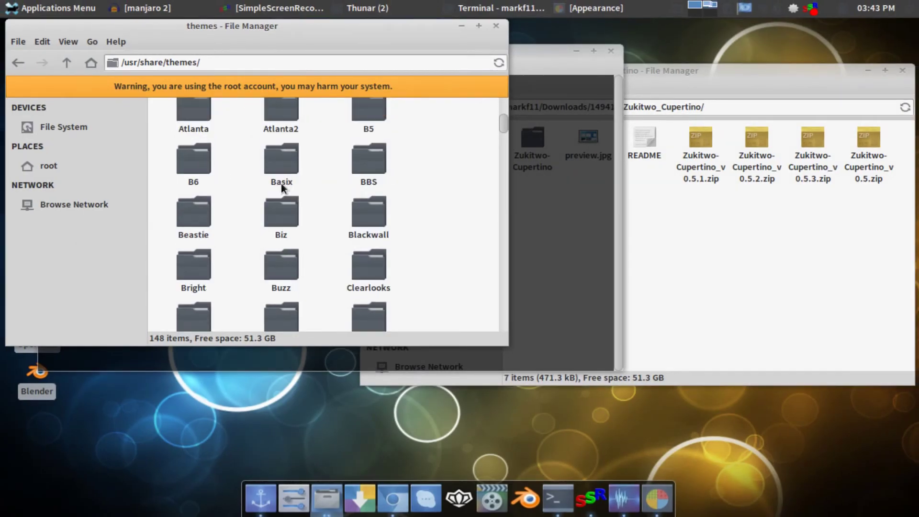
pyautogui.scroll(3, 282, 187)
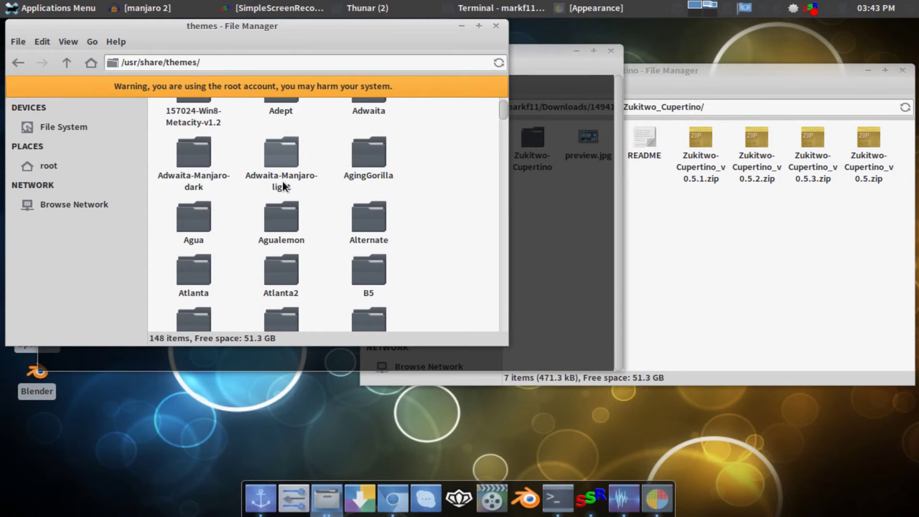
# Step: Close the terminal and change the root window's path to /usr/share/icons/
pyautogui.click(613, 51)
pyautogui.moveTo(636, 73); pyautogui.dragTo(804, 98)
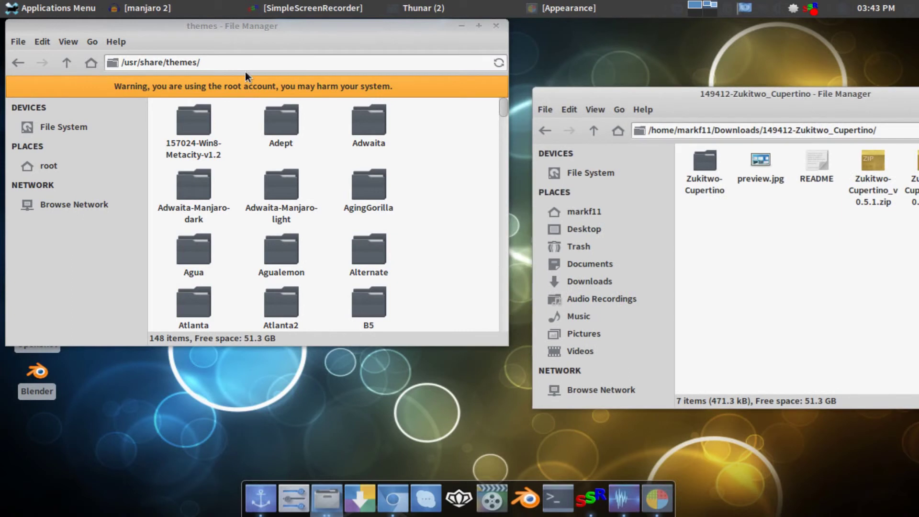
pyautogui.moveTo(201, 62); pyautogui.dragTo(165, 62)
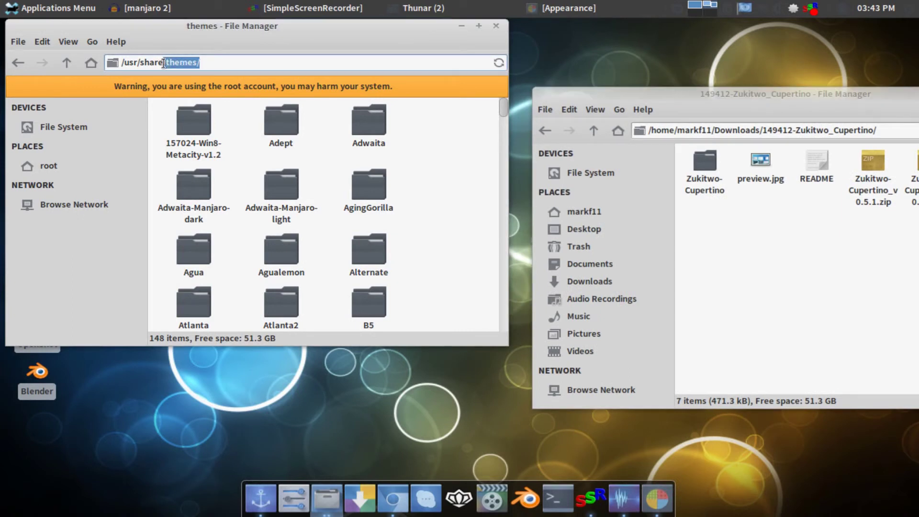
pyautogui.press('BackSpace')
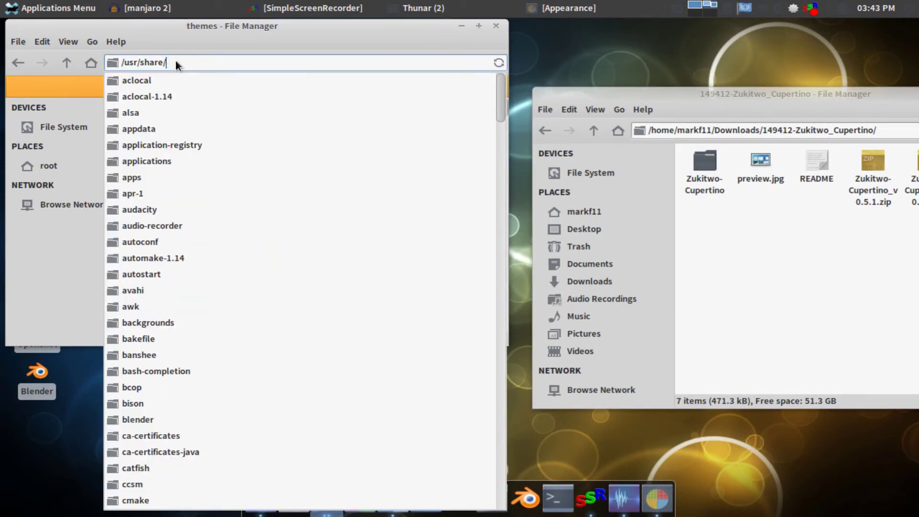
pyautogui.click(177, 61)
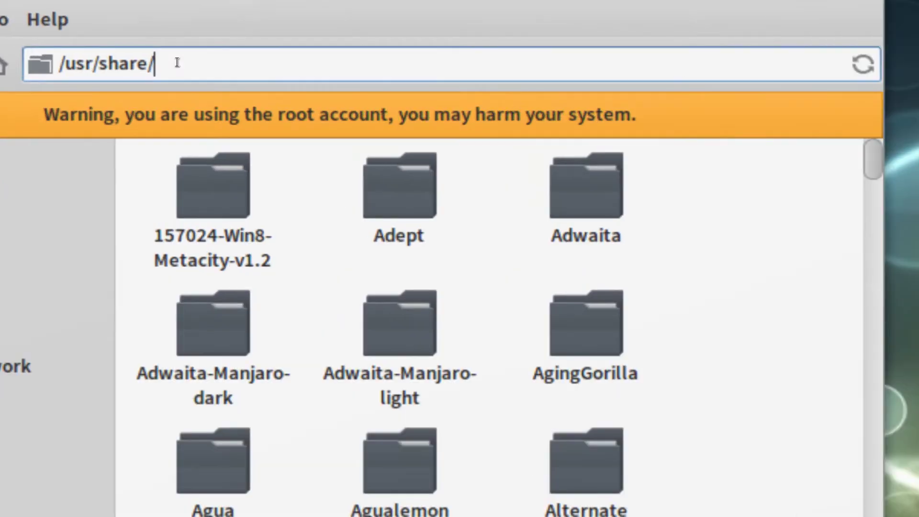
pyautogui.write('icon')
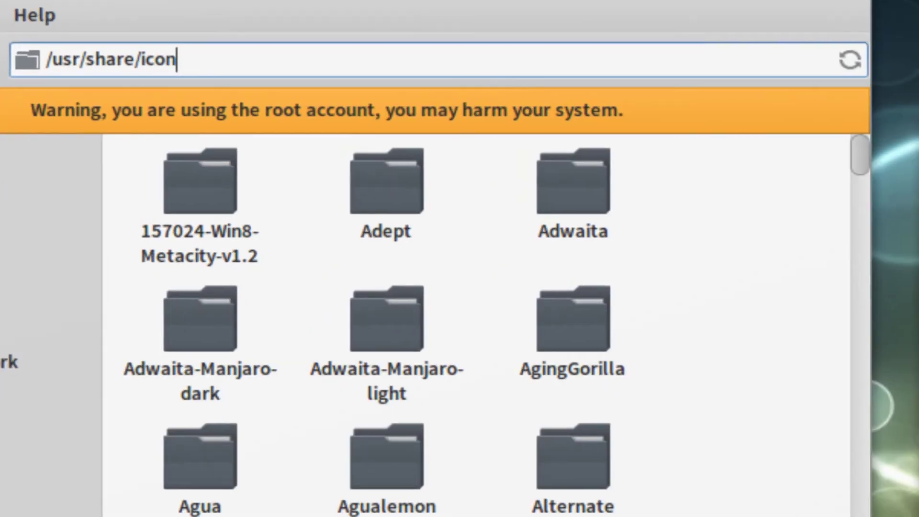
pyautogui.write('s/')
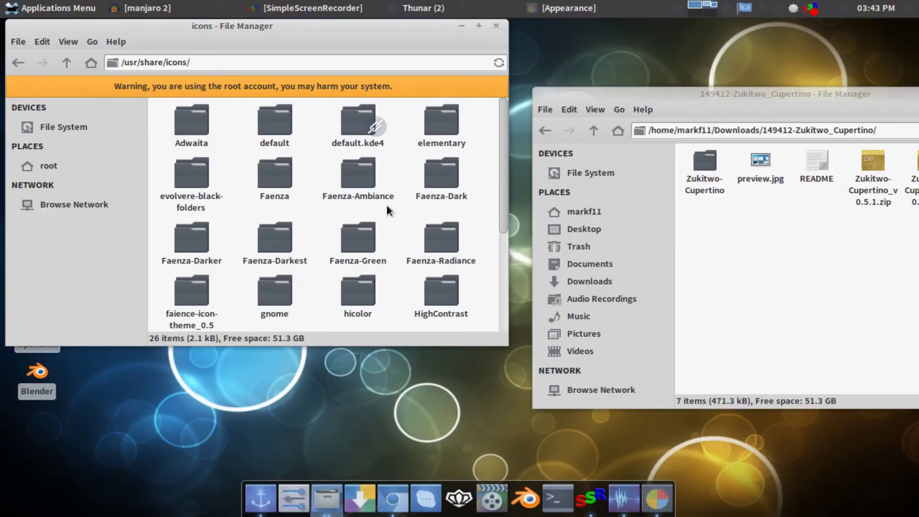
pyautogui.scroll(-3, 386, 203)
pyautogui.scroll(-3, 382, 196)
pyautogui.scroll(5, 383, 186)
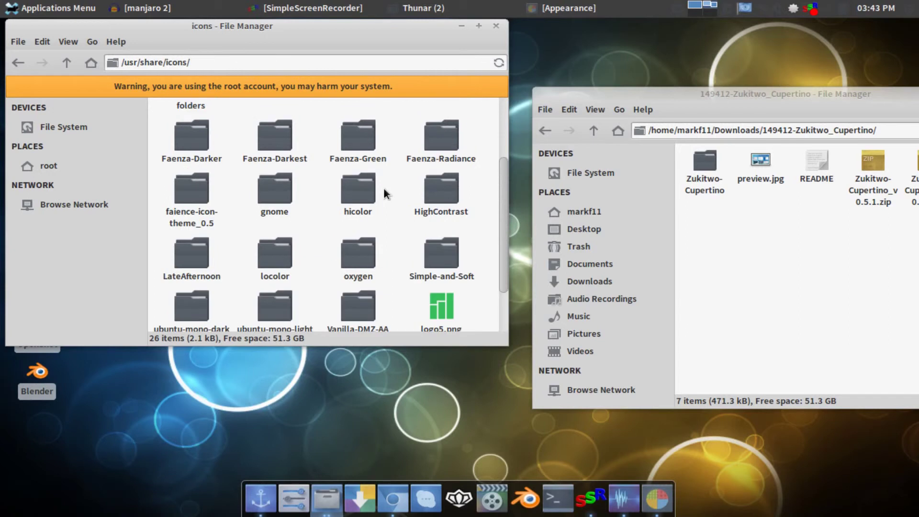
# Step: Copy the Zukitwo-Cupertino folder into /usr/share/icons and minimize the root window
pyautogui.moveTo(690, 174); pyautogui.dragTo(388, 205)
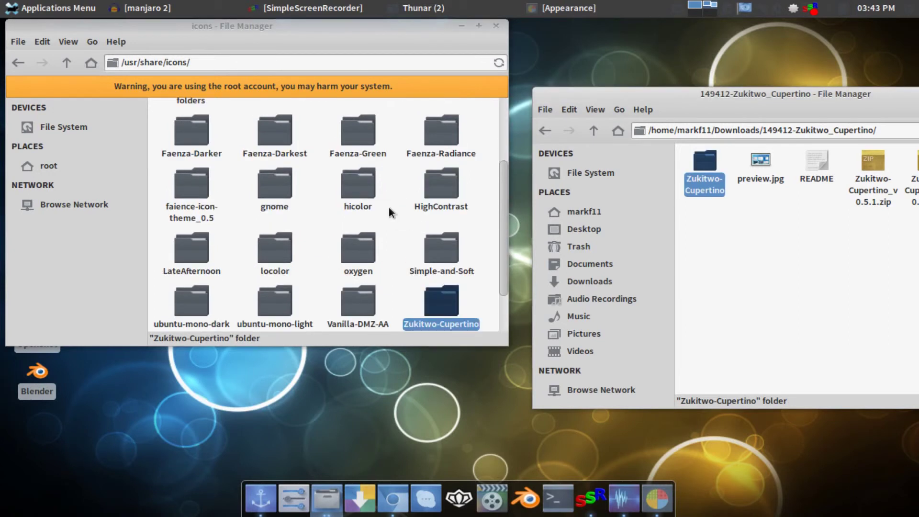
pyautogui.click(450, 37)
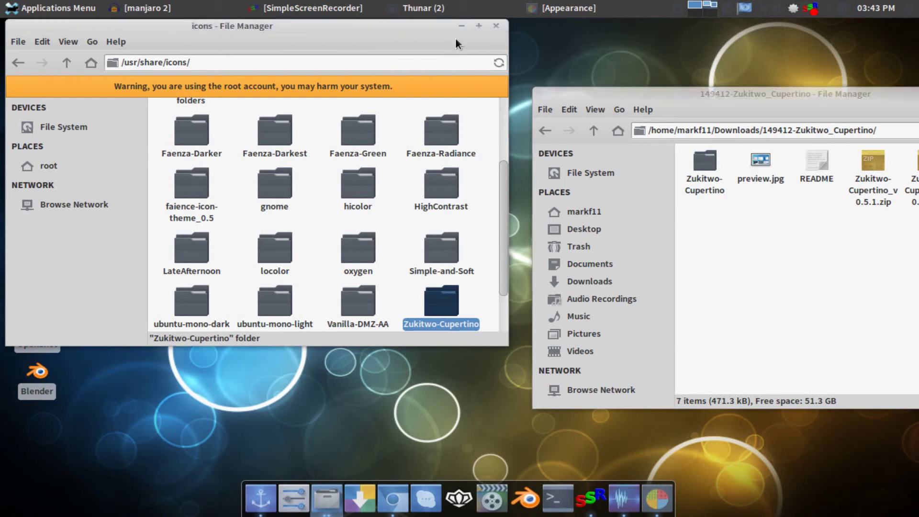
pyautogui.click(460, 26)
pyautogui.moveTo(670, 93); pyautogui.dragTo(334, 121)
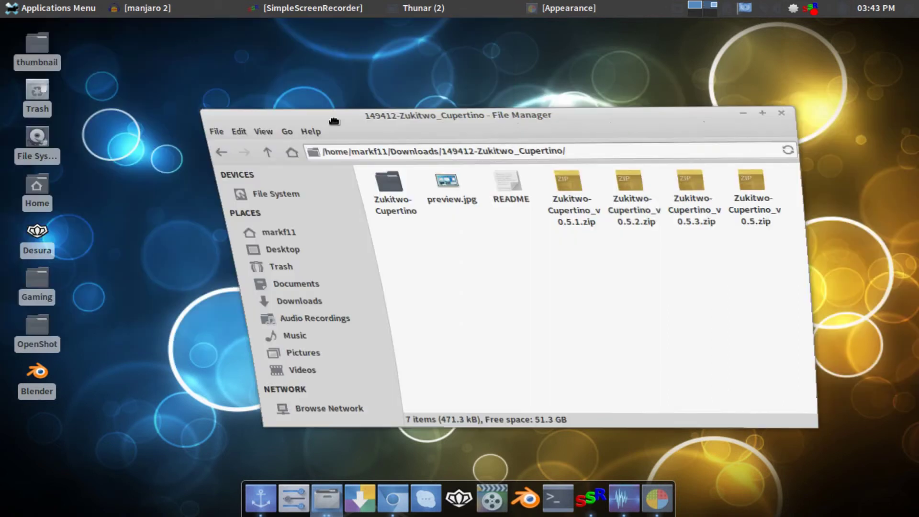
# Step: Minimize the Zukitwo_Cupertino window, close Appearance, and relaunch it from Applications Menu > Settings
pyautogui.click(656, 122)
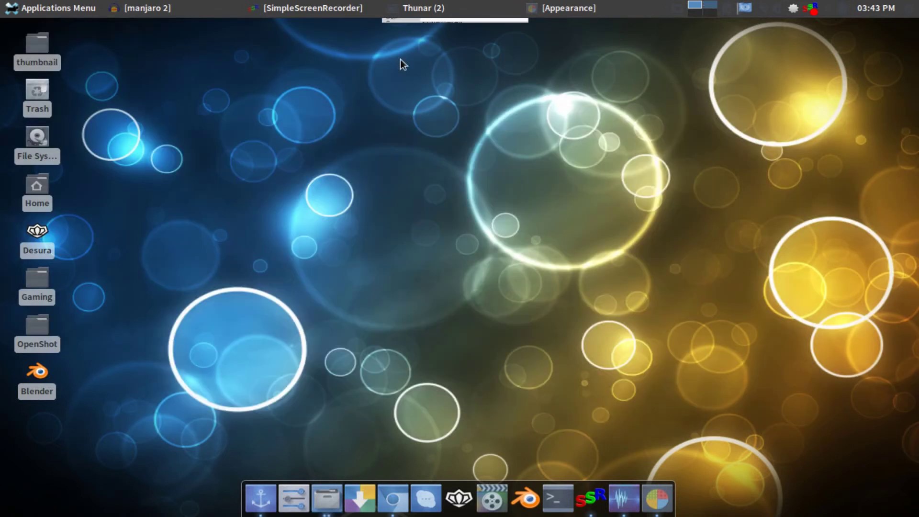
pyautogui.click(625, 13)
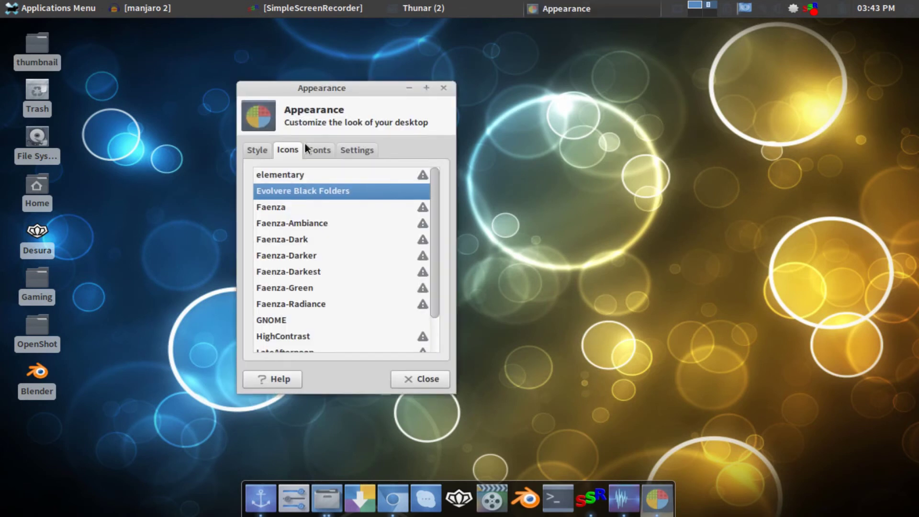
pyautogui.scroll(-2, 327, 273)
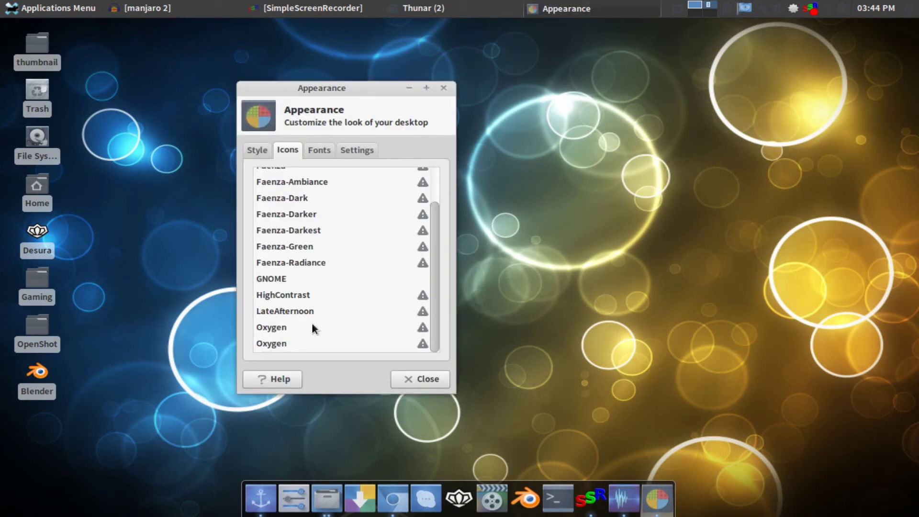
pyautogui.scroll(2, 312, 325)
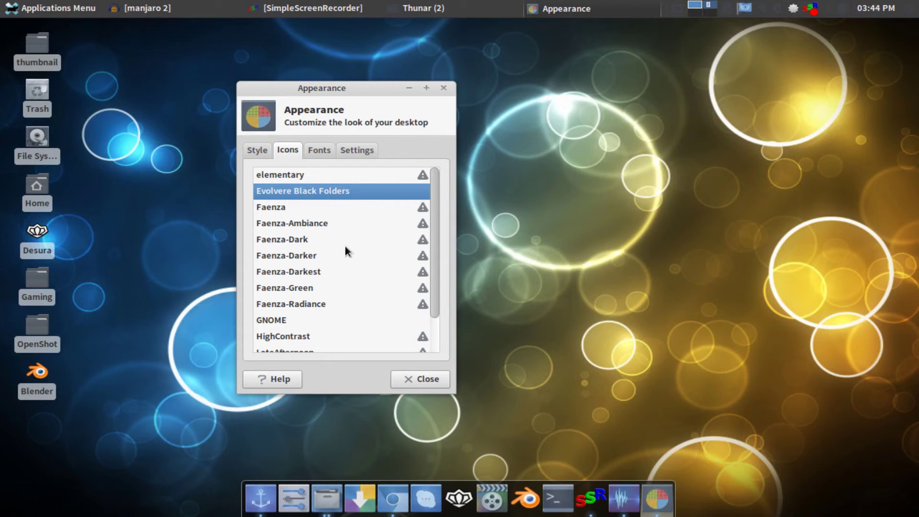
pyautogui.click(443, 88)
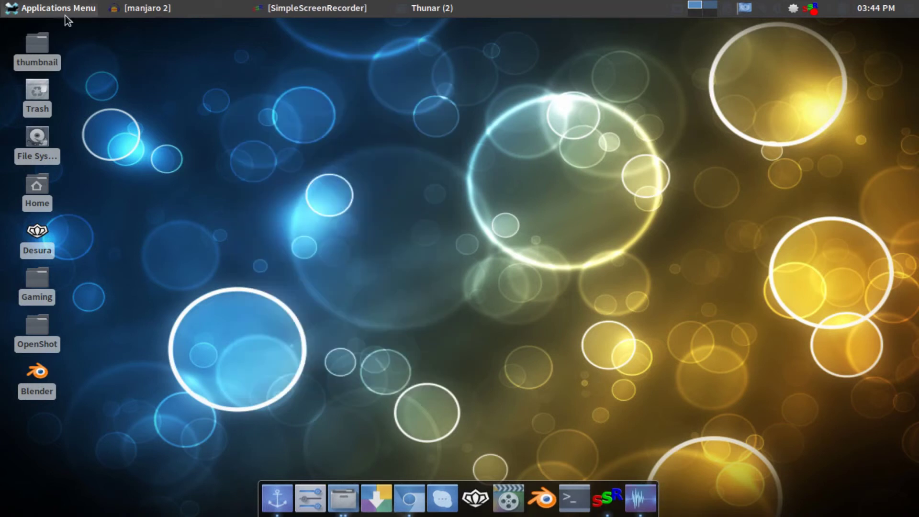
pyautogui.click(24, 5)
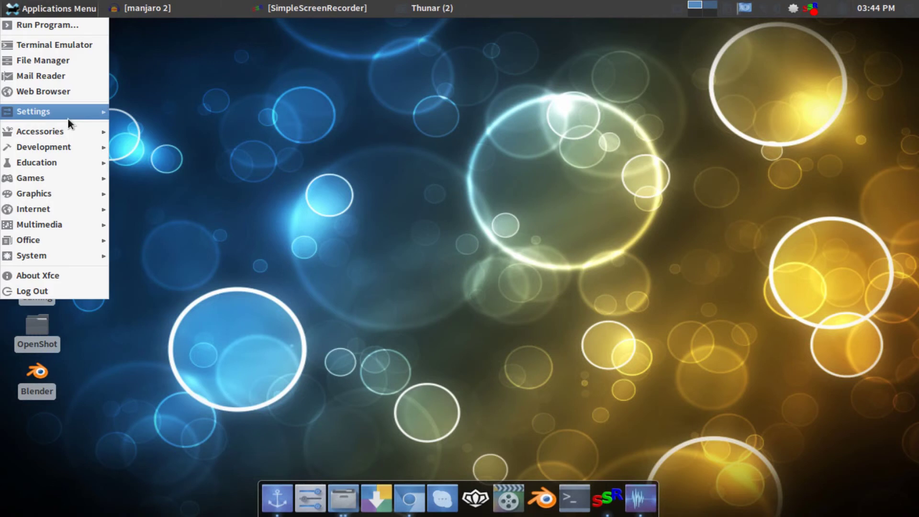
pyautogui.click(87, 107)
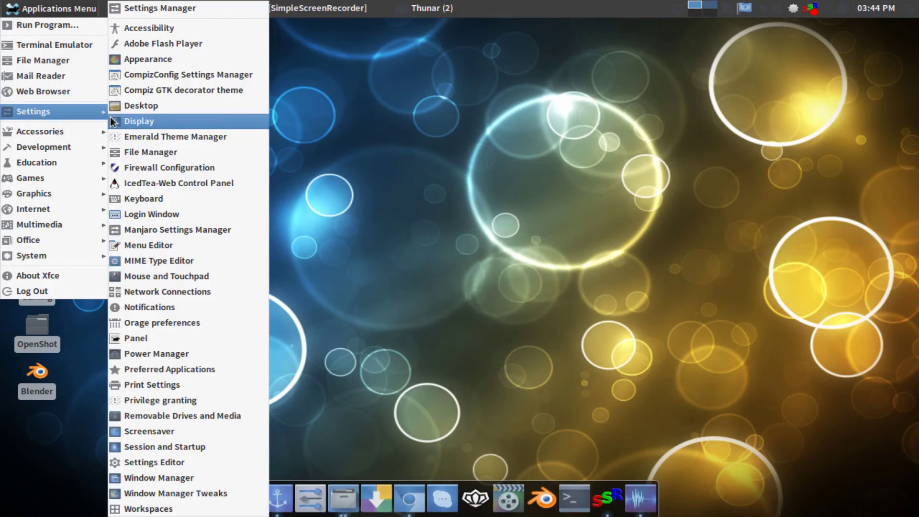
pyautogui.click(139, 75)
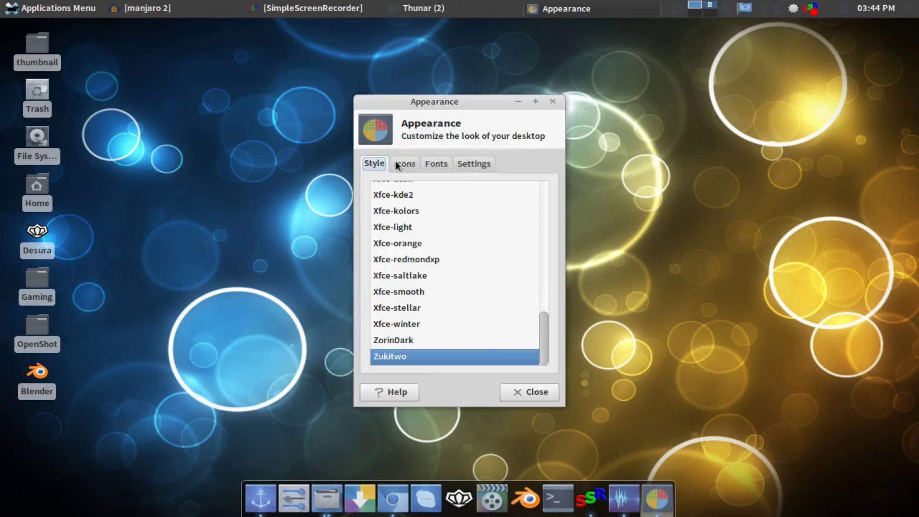
# Step: Select Faenza as the icon theme and close the Appearance settings
pyautogui.click(405, 163)
pyautogui.scroll(-3, 428, 280)
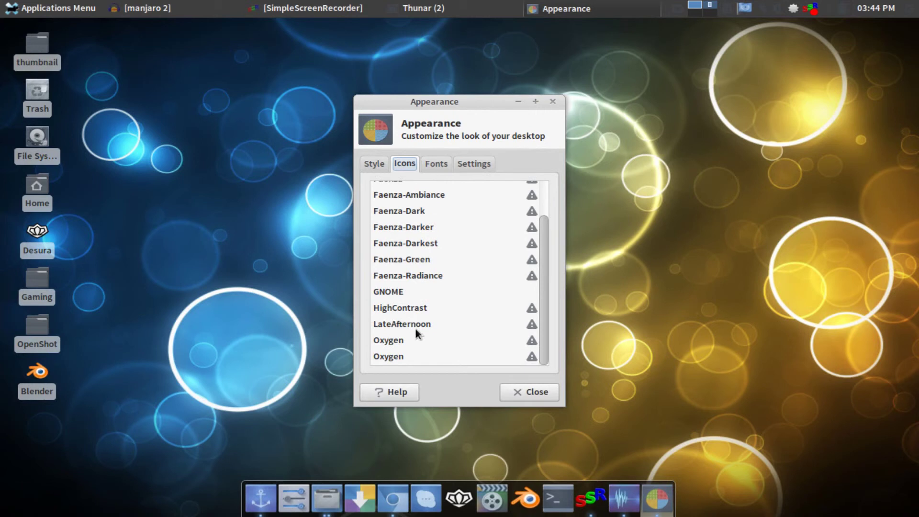
pyautogui.scroll(3, 417, 307)
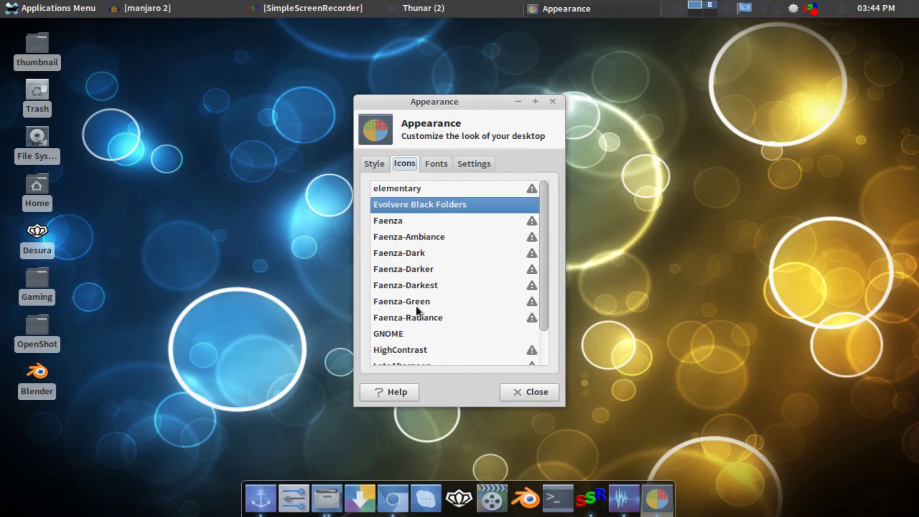
pyautogui.click(399, 221)
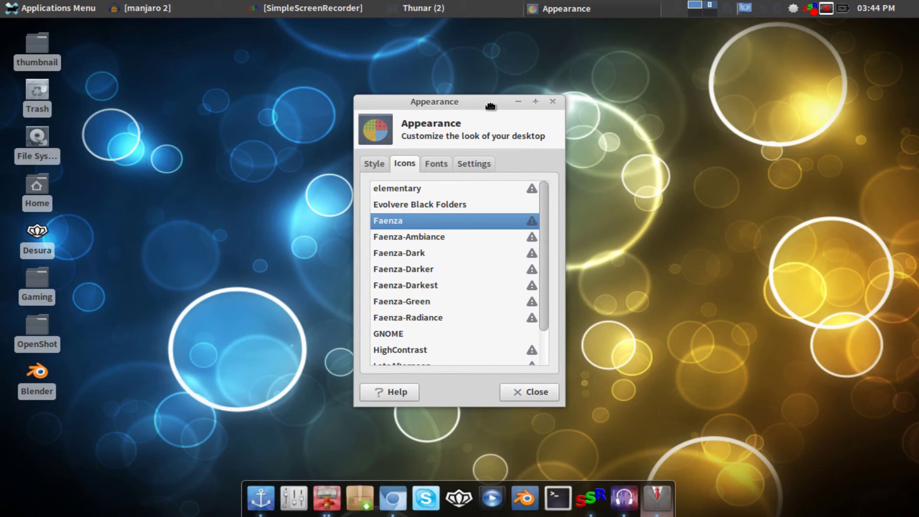
pyautogui.moveTo(490, 106); pyautogui.dragTo(449, 122)
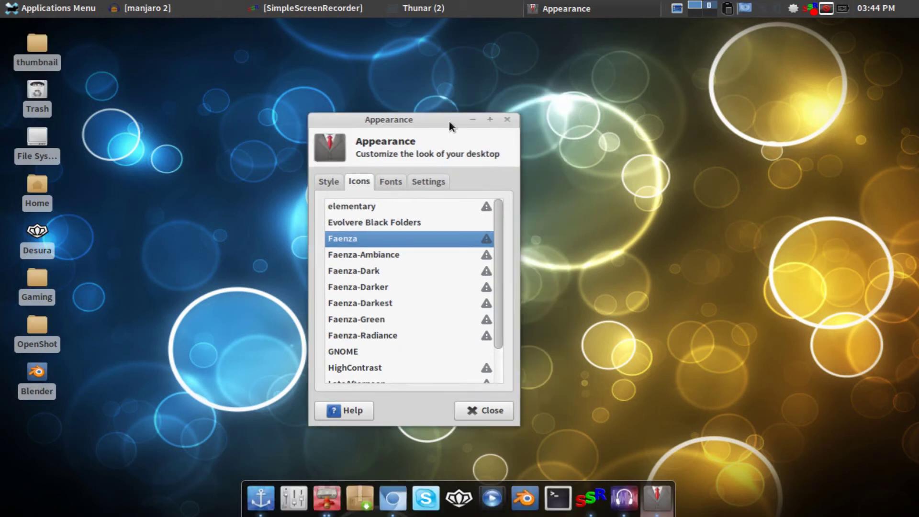
pyautogui.click(489, 409)
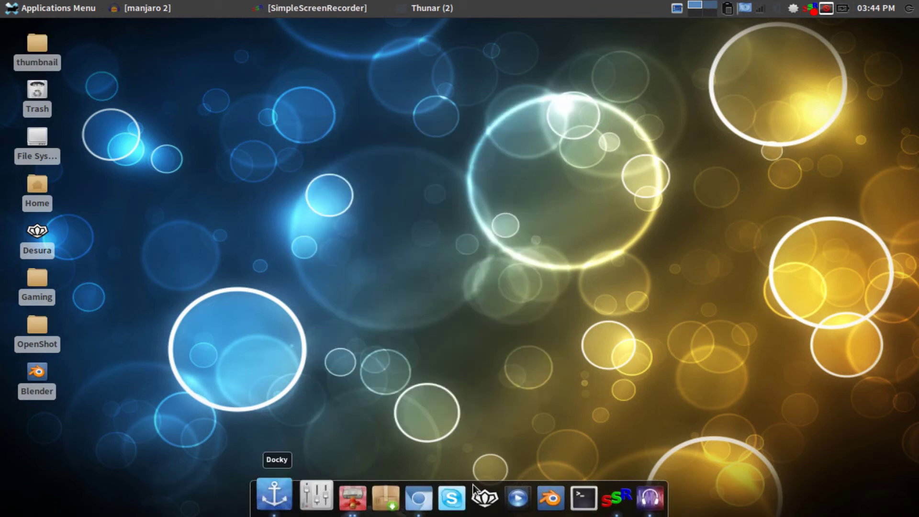
# Step: Bring the root /usr/share/icons file manager window to the front from the taskbar list
pyautogui.click(431, 8)
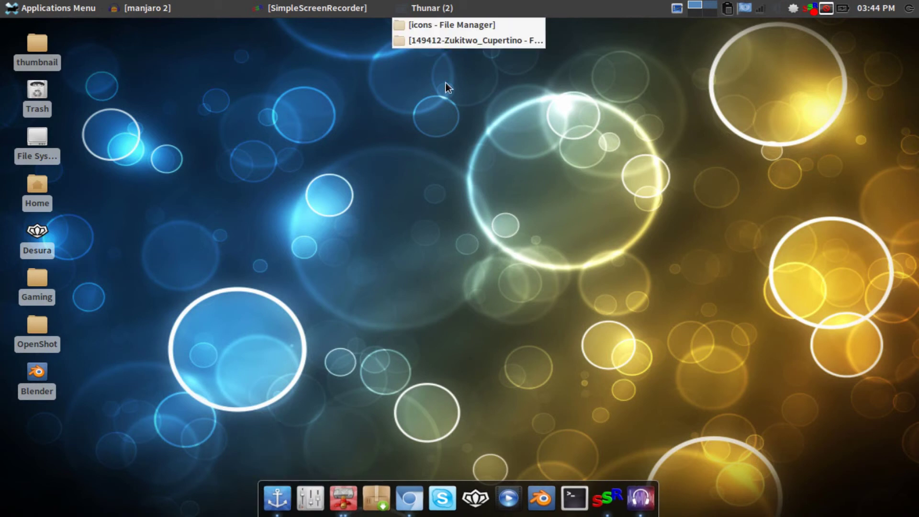
pyautogui.click(432, 8)
pyautogui.click(432, 8)
pyautogui.click(435, 25)
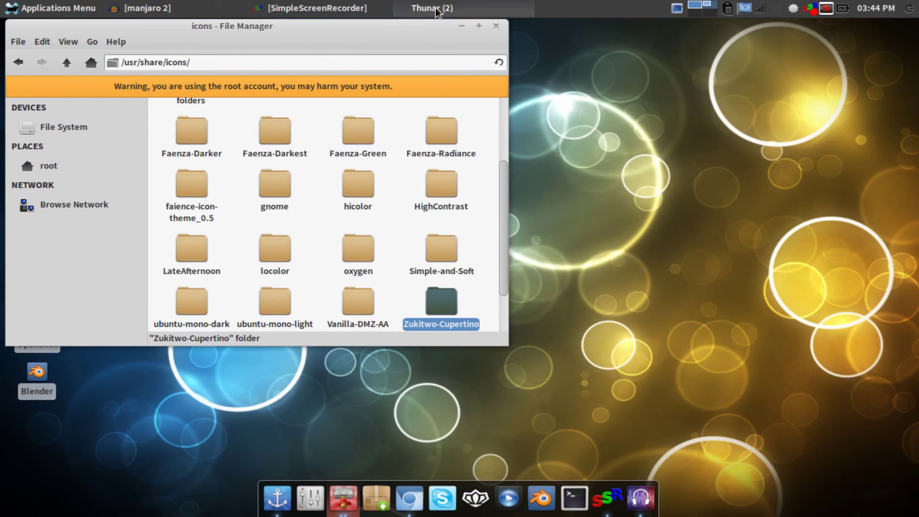
# Step: Return to Downloads, drag the 149412-Zukitwo_Cupertino folder out, and close that window
pyautogui.click(460, 8)
pyautogui.click(476, 45)
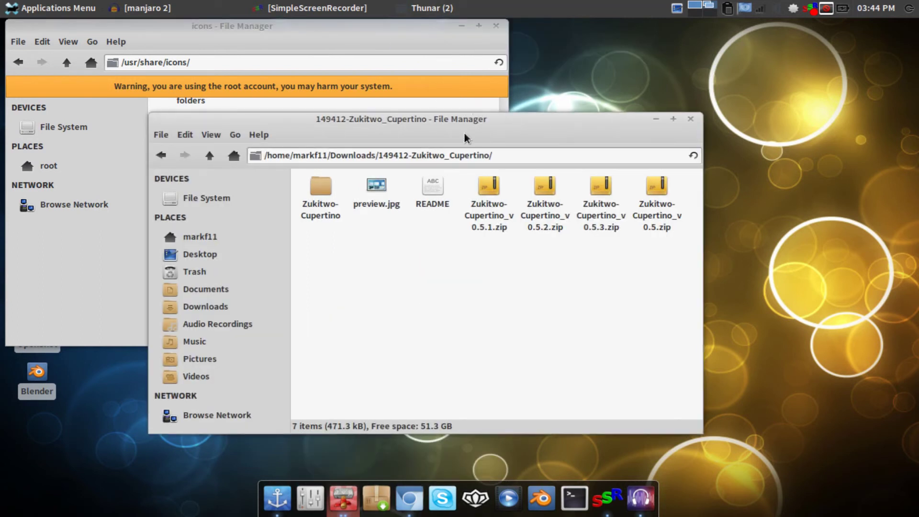
pyautogui.moveTo(471, 115); pyautogui.dragTo(460, 76)
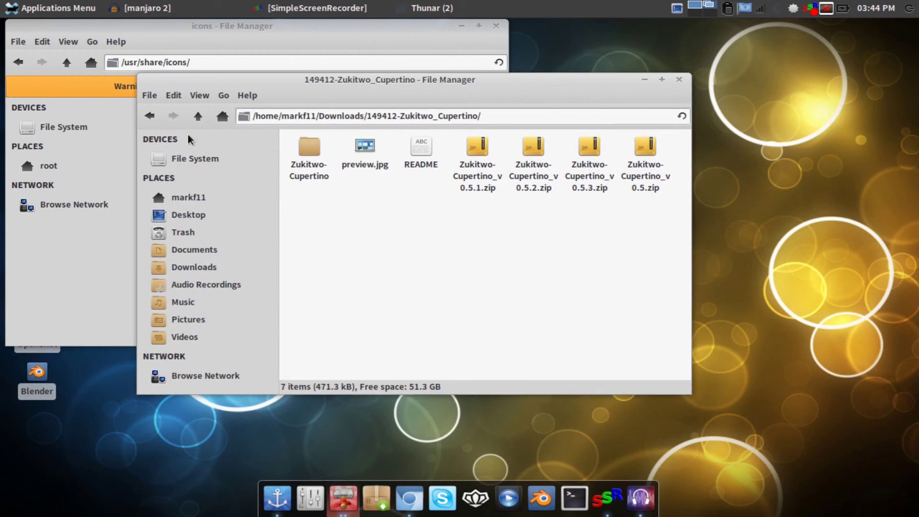
pyautogui.click(149, 116)
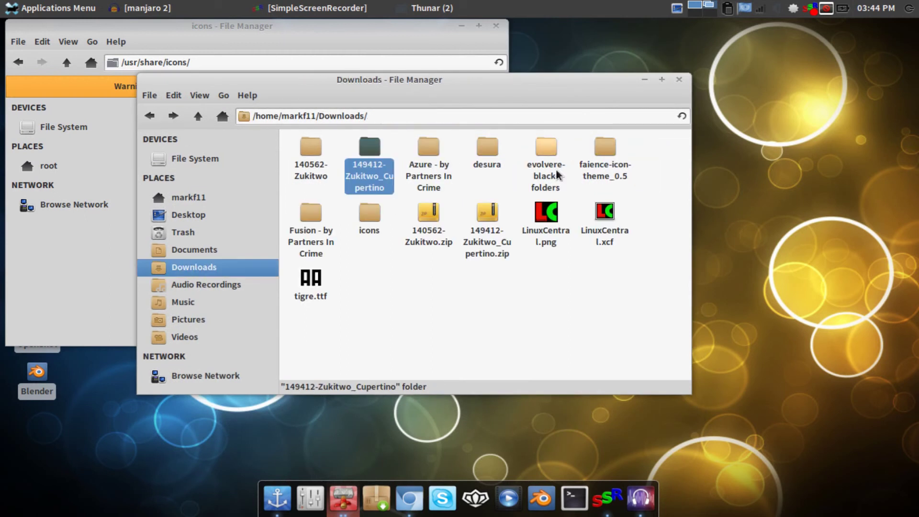
pyautogui.moveTo(381, 164); pyautogui.dragTo(425, 165)
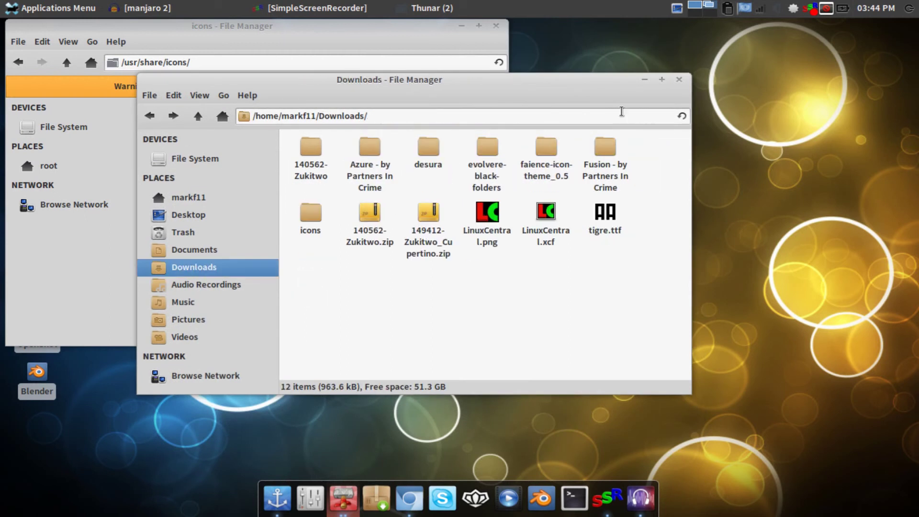
pyautogui.moveTo(564, 82); pyautogui.dragTo(622, 171)
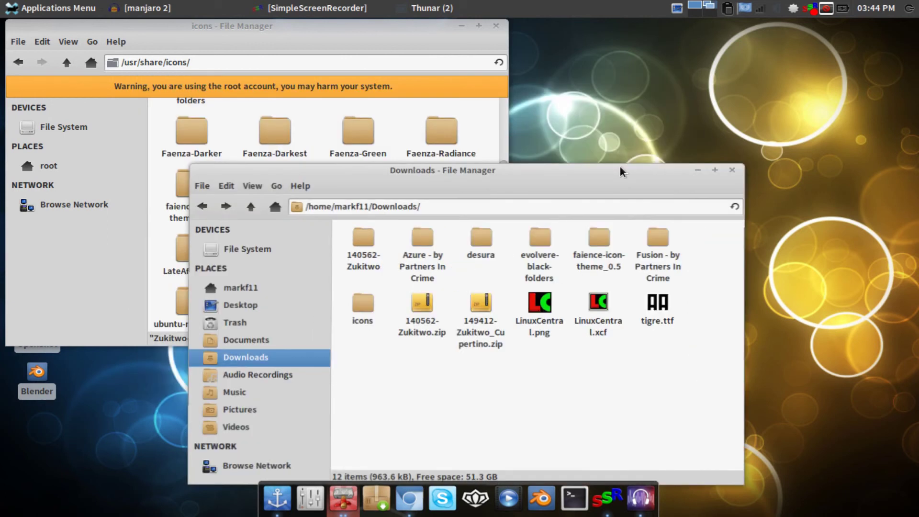
pyautogui.click(732, 170)
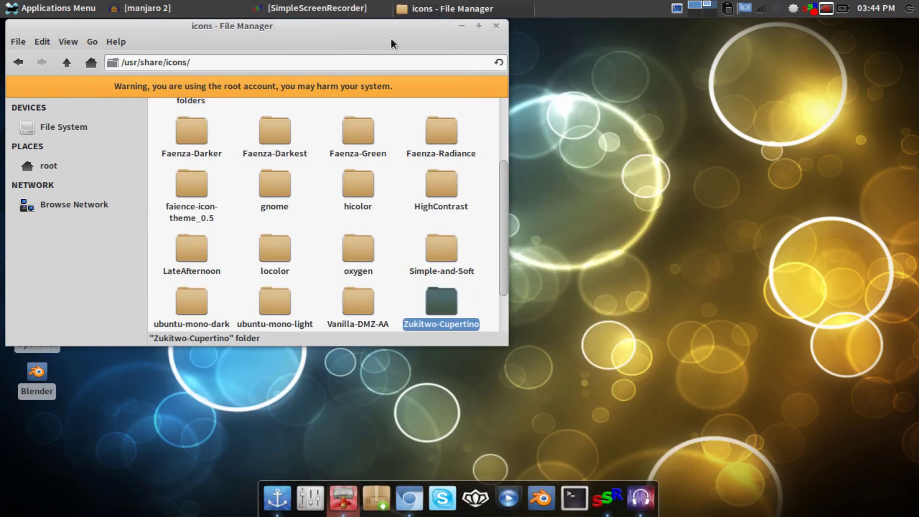
# Step: Check the Zukitwo-Cupertino folder in /usr/share/icons, deselect it, and close the icons window
pyautogui.moveTo(454, 49); pyautogui.dragTo(456, 101)
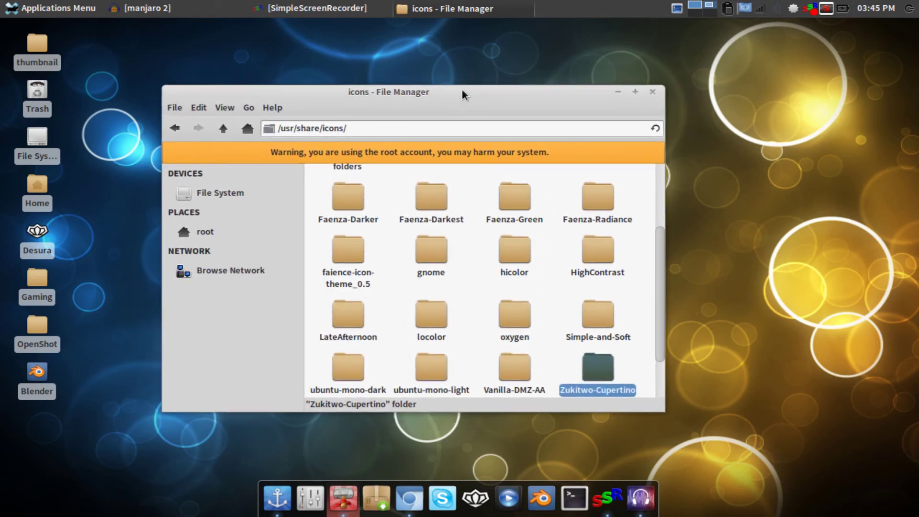
pyautogui.scroll(-2, 479, 280)
pyautogui.scroll(5, 480, 277)
pyautogui.scroll(-5, 481, 274)
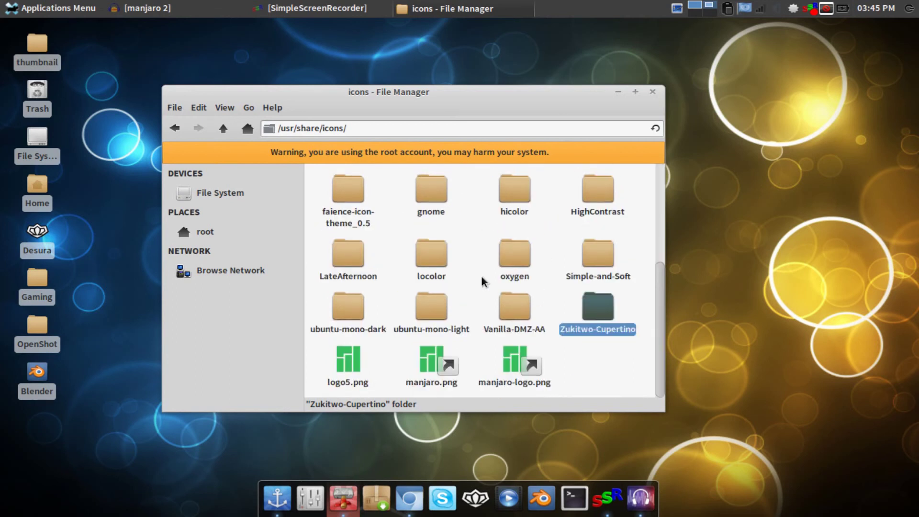
pyautogui.click(604, 360)
pyautogui.scroll(3, 604, 360)
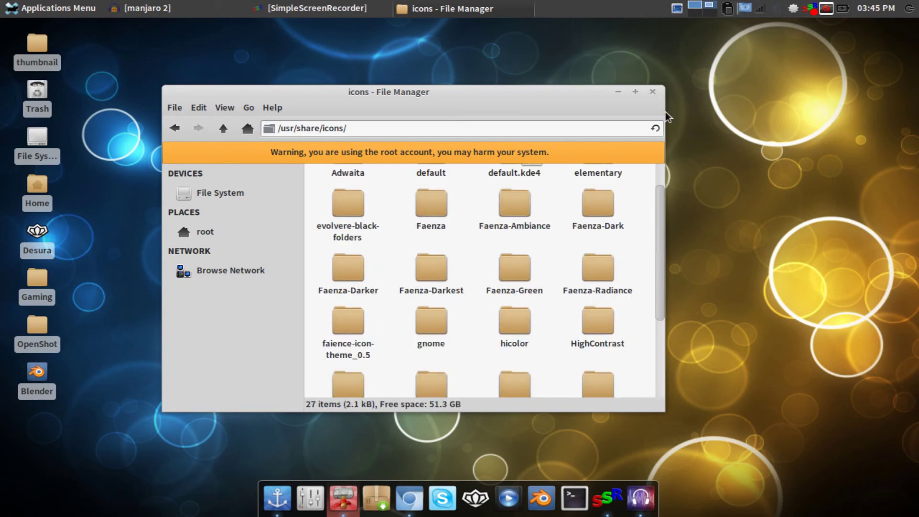
pyautogui.click(652, 92)
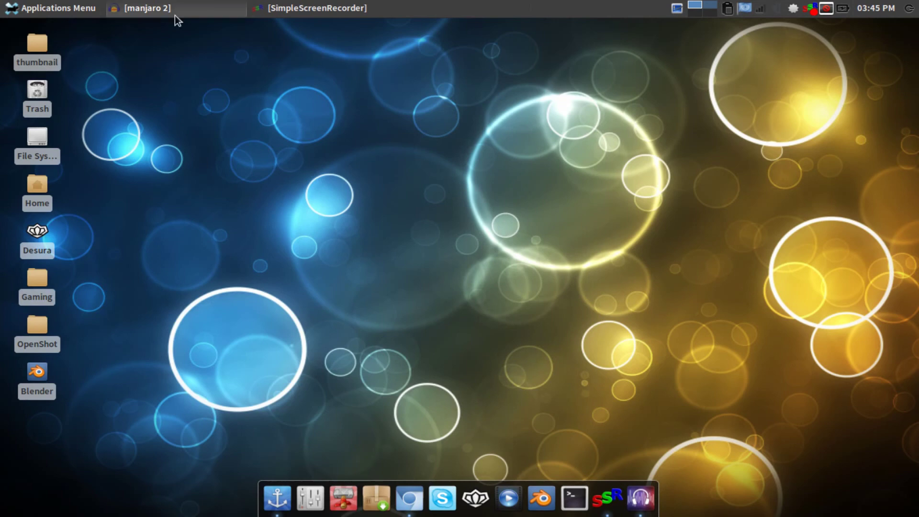
# Step: In the browser, go from the search content page to the gnome-look.org home page listing
pyautogui.moveTo(68, 499)
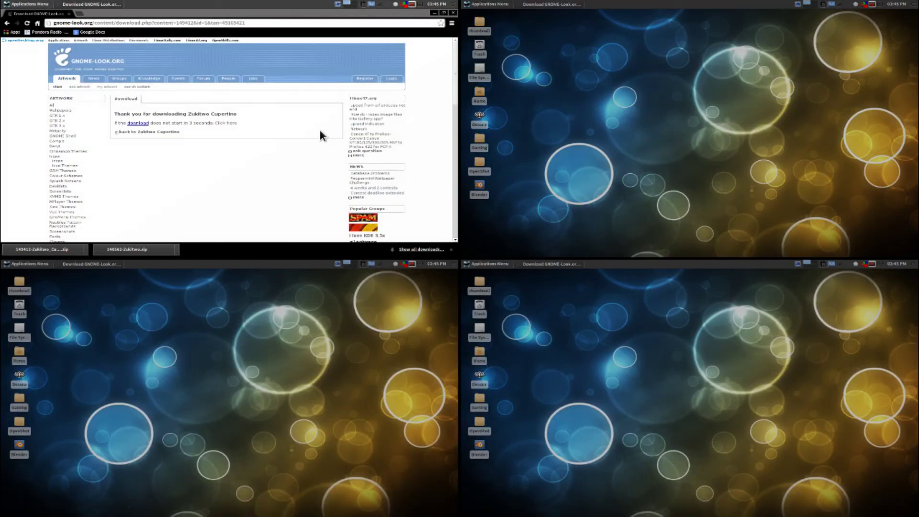
pyautogui.click(320, 129)
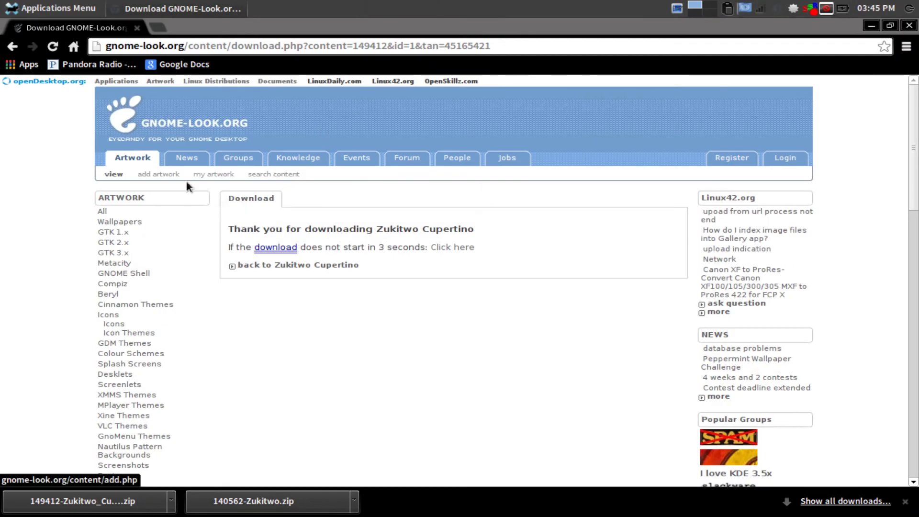
pyautogui.click(274, 175)
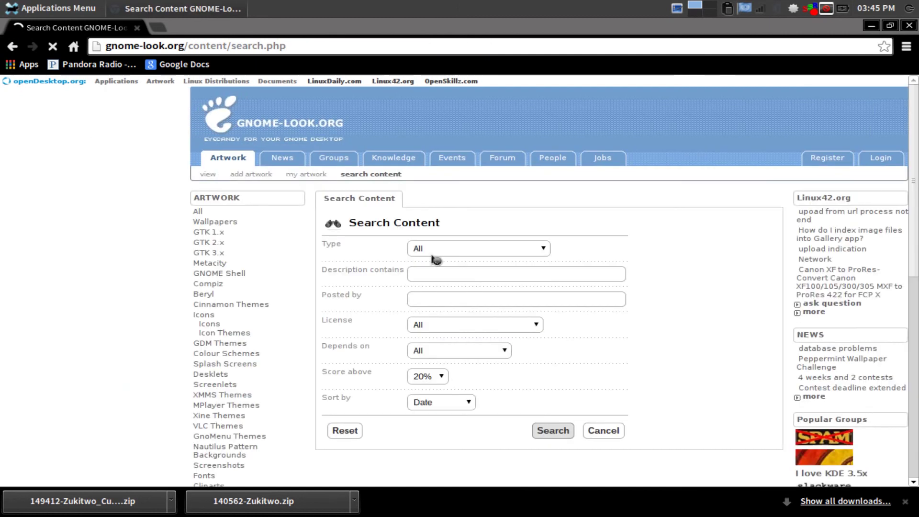
pyautogui.scroll(-1, 447, 274)
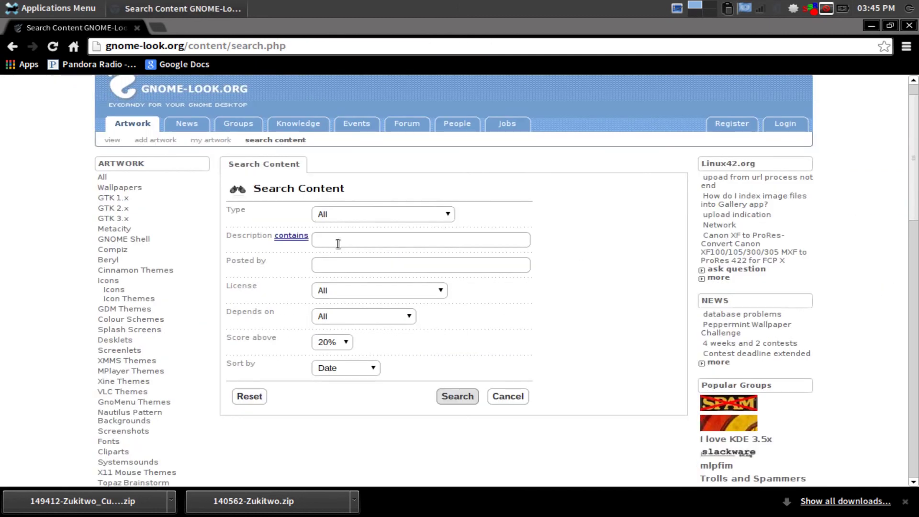
pyautogui.click(111, 140)
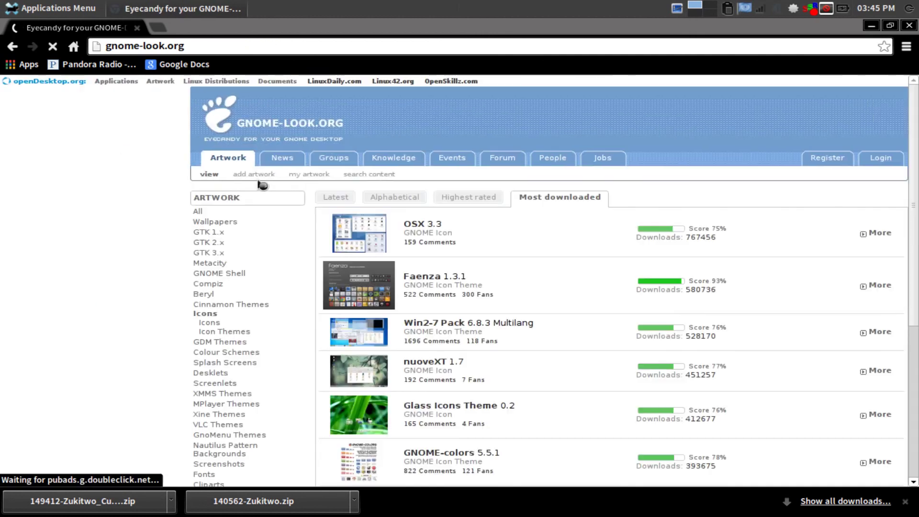
pyautogui.scroll(-4, 262, 185)
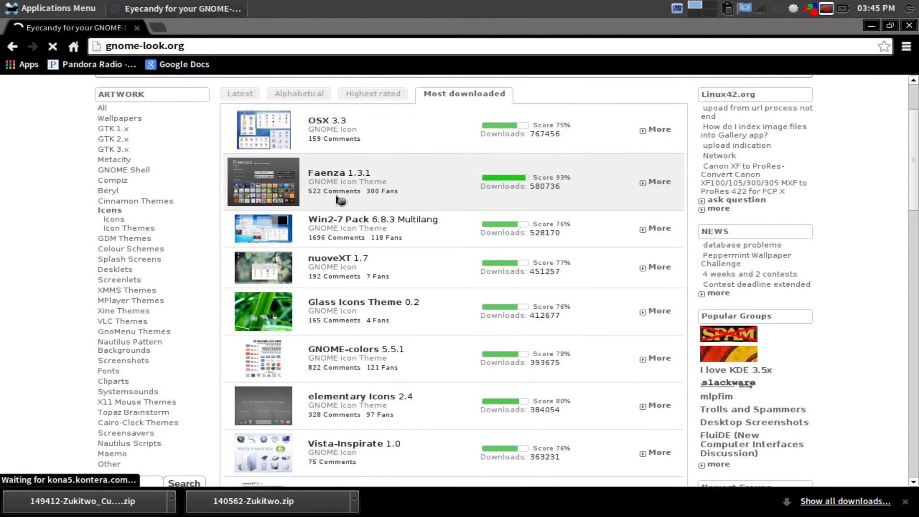
pyautogui.scroll(-5, 443, 223)
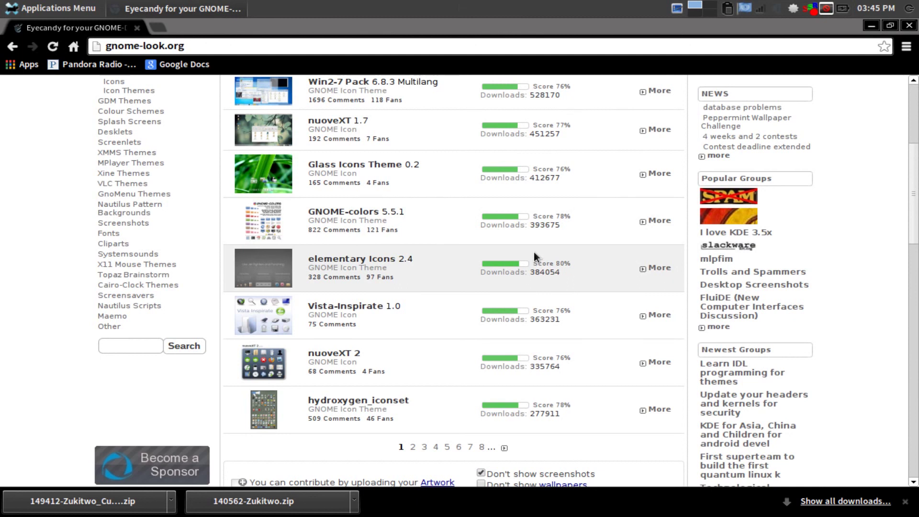
pyautogui.scroll(5, 533, 252)
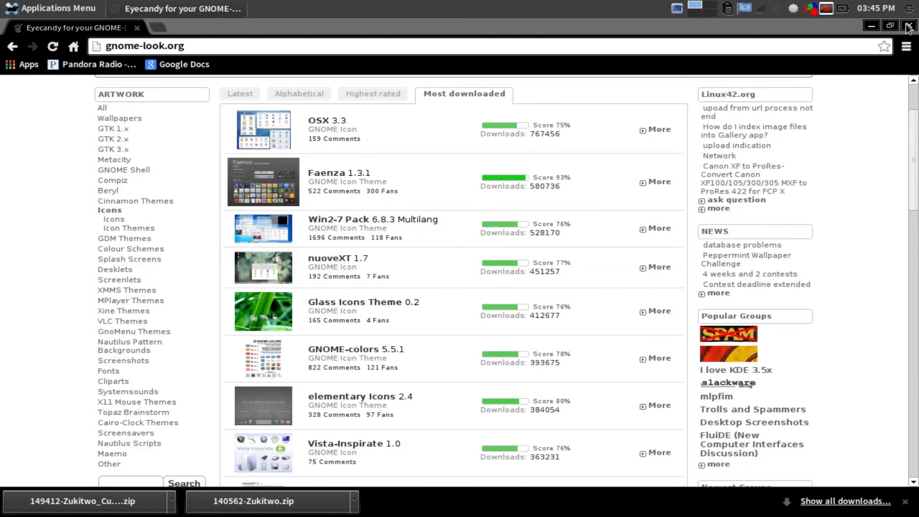
# Step: Restore, reposition, and re-maximize the Chrome window to fill the screen
pyautogui.moveTo(783, 31)
pyautogui.mouseDown()
pyautogui.moveTo(700, 67)
pyautogui.moveTo(800, 27)
pyautogui.mouseUp()
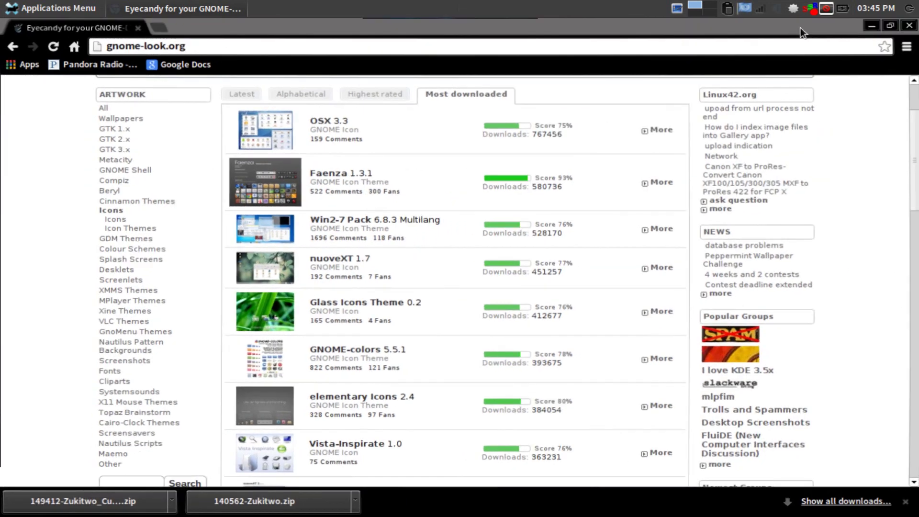
pyautogui.moveTo(674, 25); pyautogui.dragTo(736, 96)
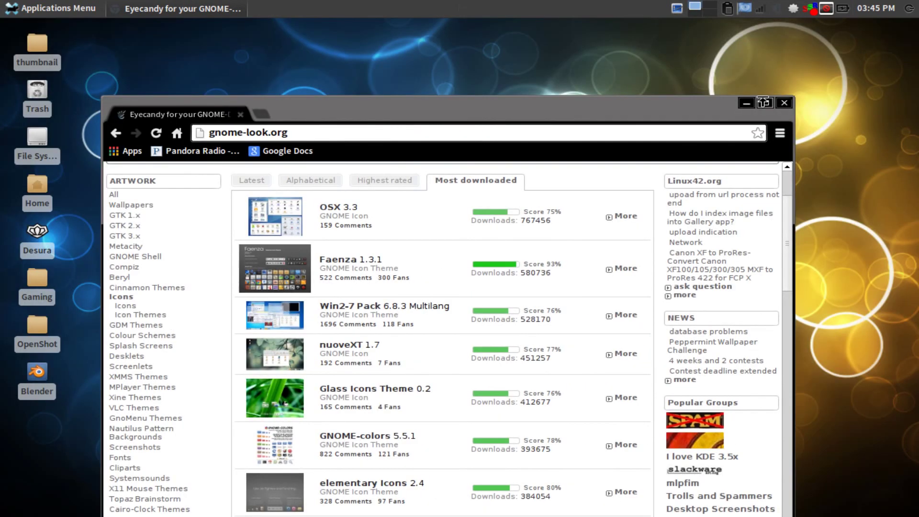
pyautogui.click(764, 103)
pyautogui.moveTo(582, 27); pyautogui.dragTo(548, 119)
pyautogui.doubleClick(547, 110)
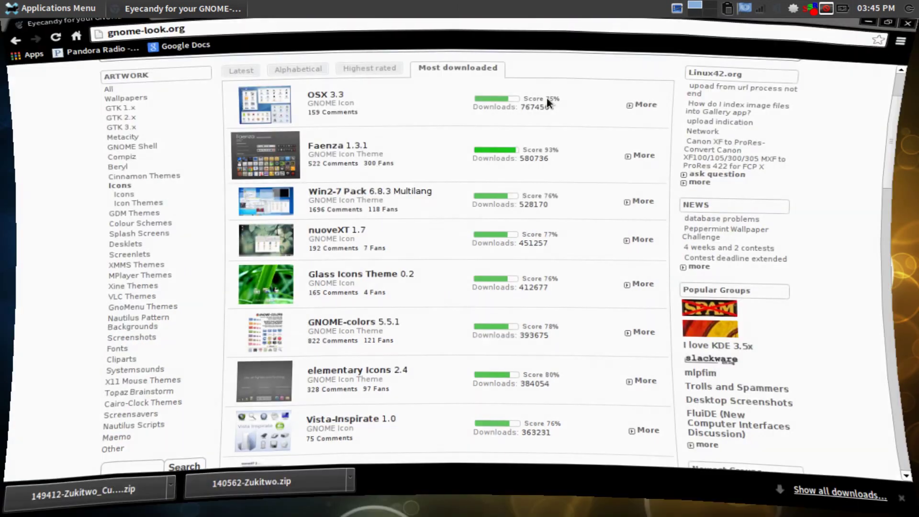